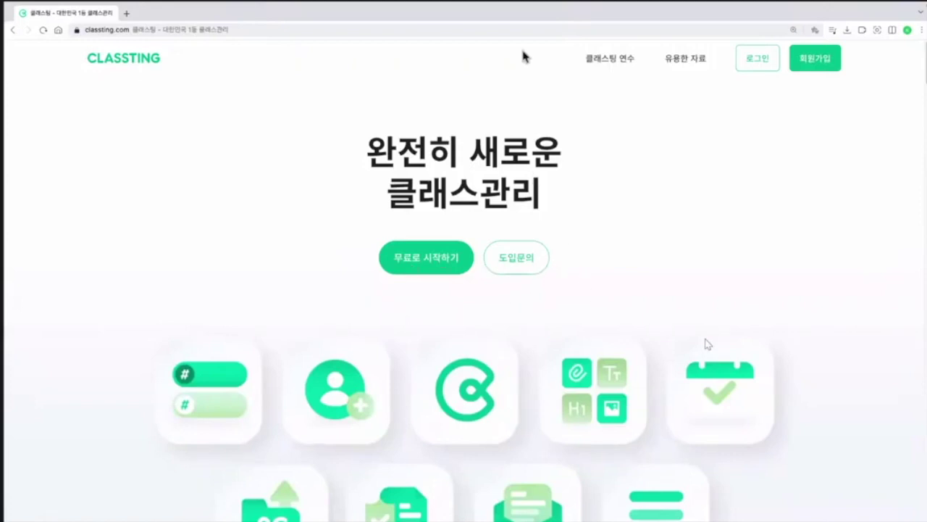
Step: Browse the Classting training page in a new tab, then close it
click(628, 69)
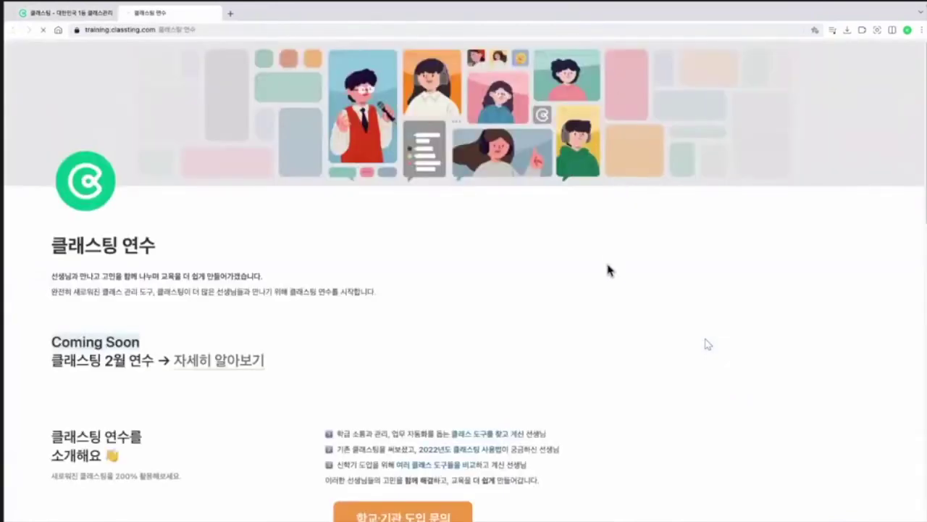
scroll(609, 283, down, 1)
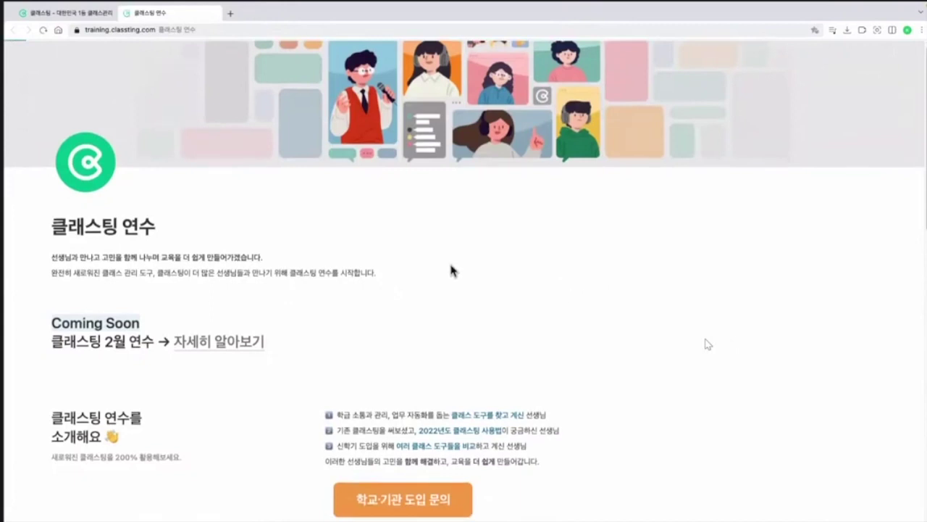
scroll(450, 266, down, 3)
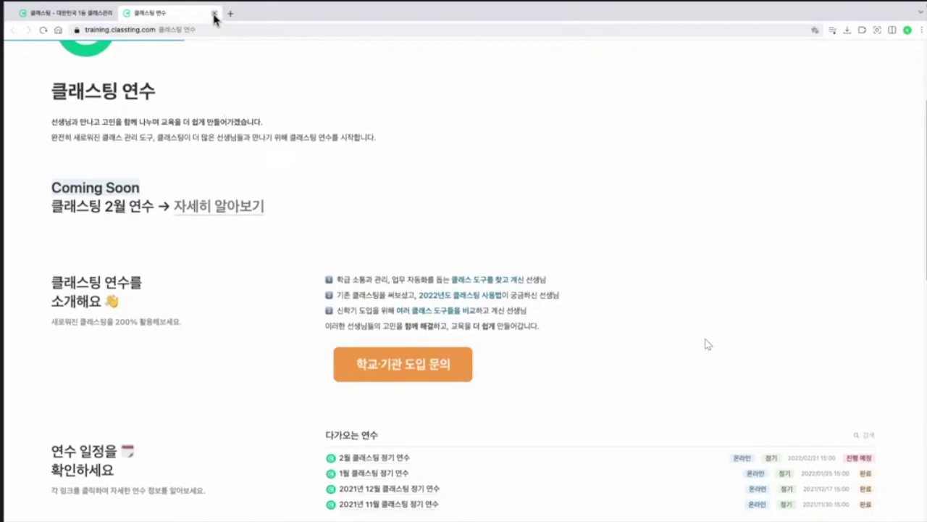
click(213, 14)
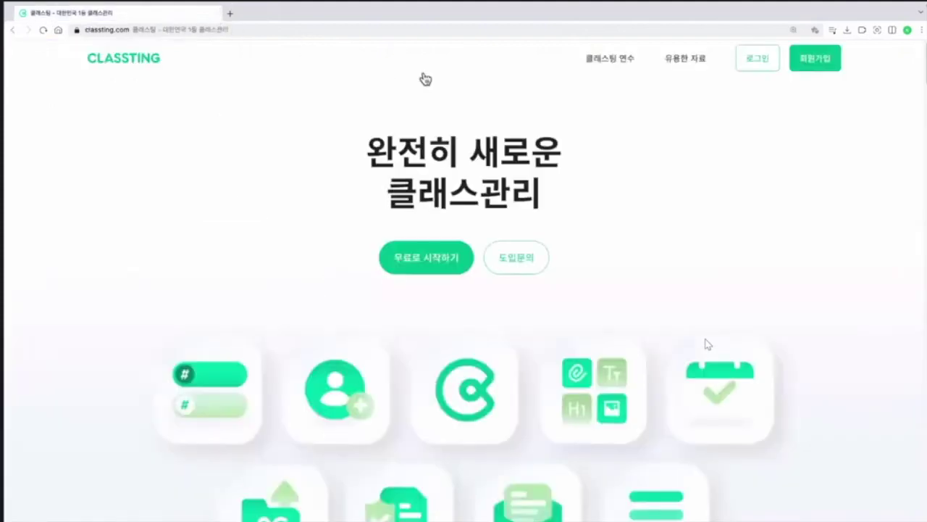
Step: Scroll through the useful-resources page, then close it and return home
click(688, 62)
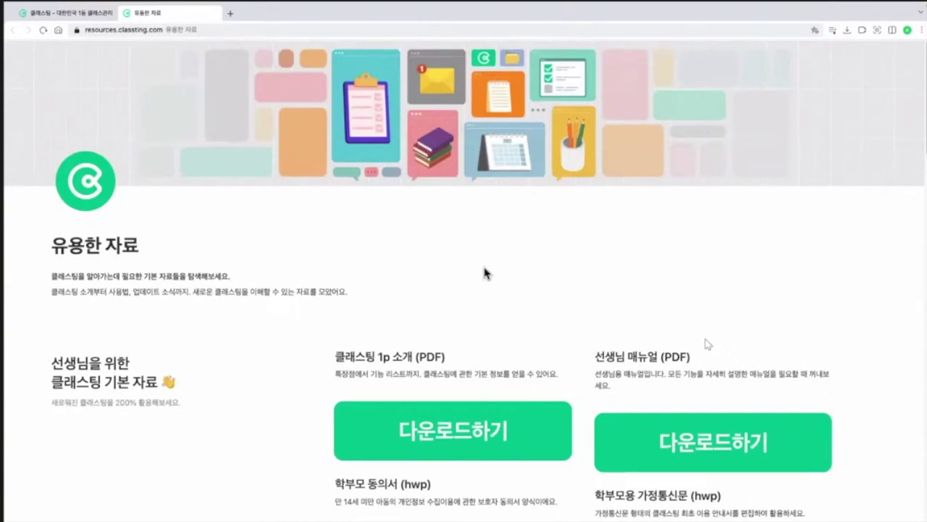
scroll(484, 266, down, 1)
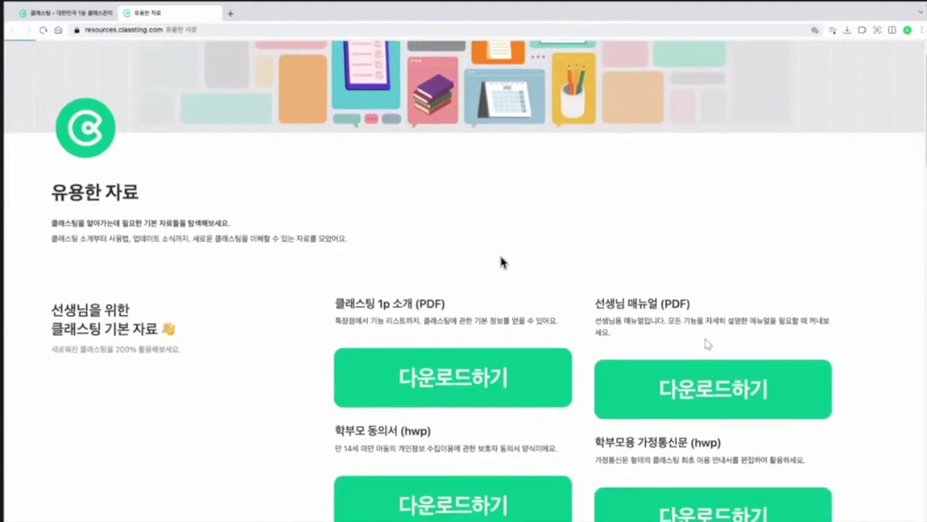
scroll(503, 275, down, 1)
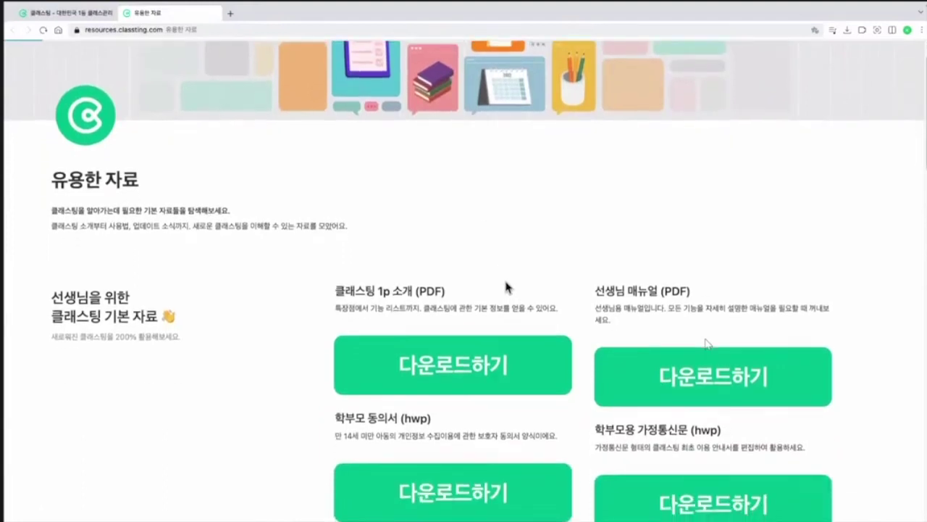
scroll(503, 285, down, 1)
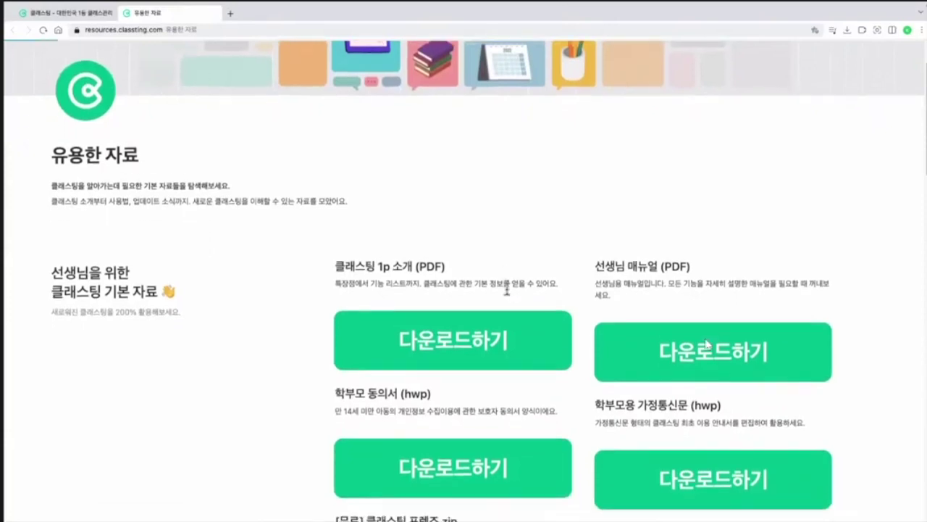
scroll(526, 356, down, 6)
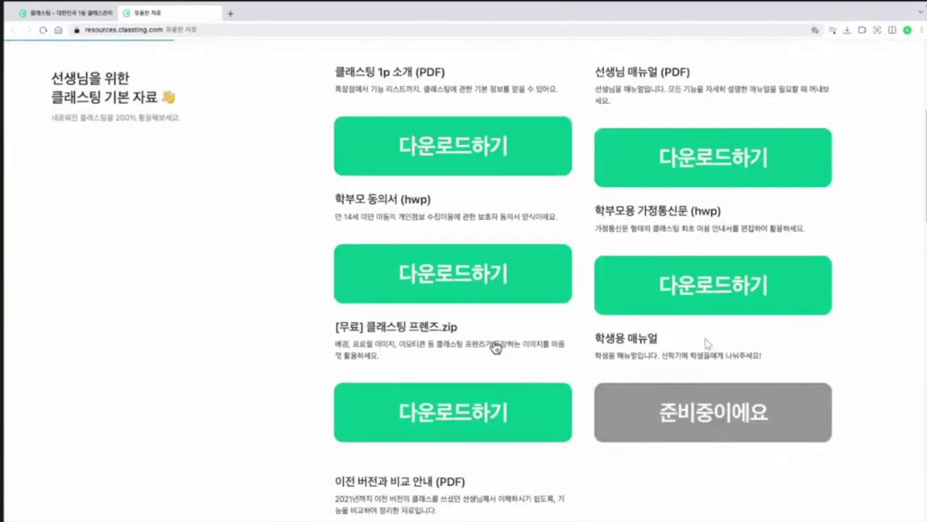
scroll(253, 313, down, 1)
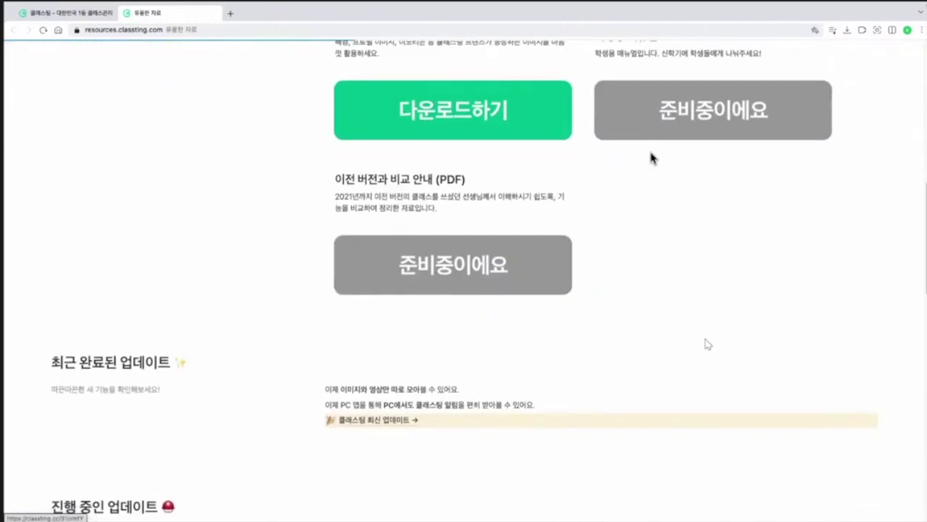
click(214, 14)
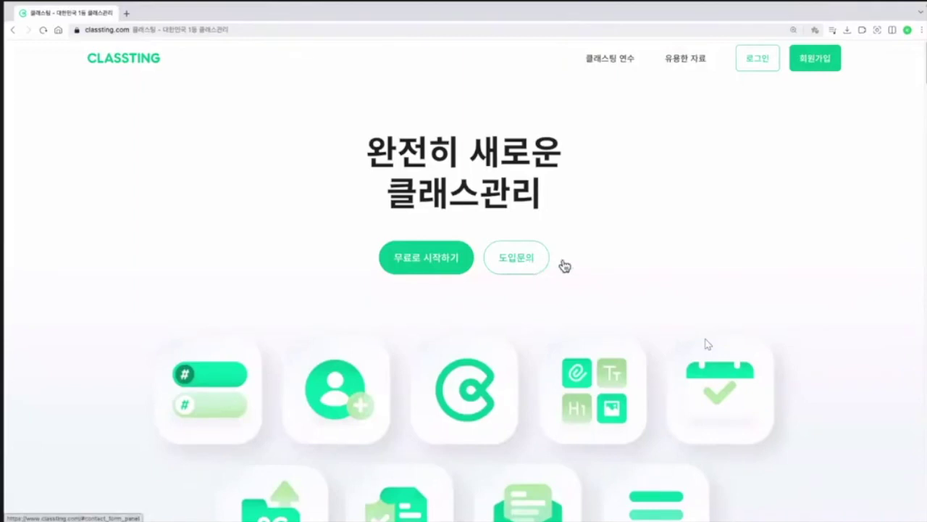
Step: Review the school adoption inquiry form's institution types, then sign in with Google
click(531, 270)
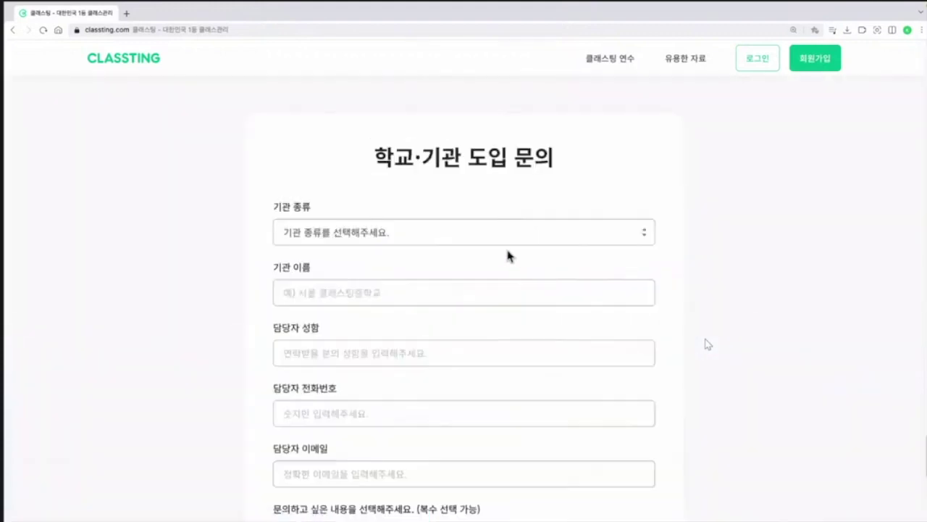
scroll(507, 254, down, 1)
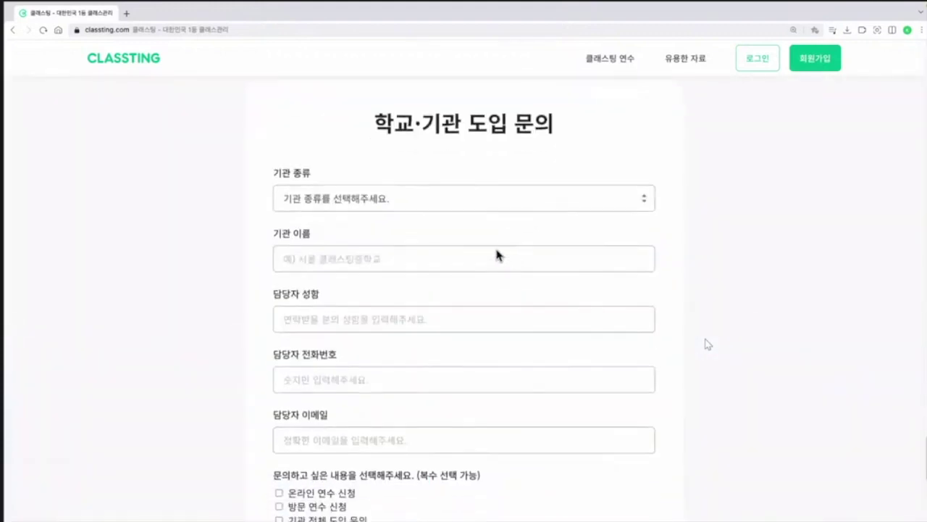
click(381, 208)
click(155, 242)
scroll(360, 282, down, 3)
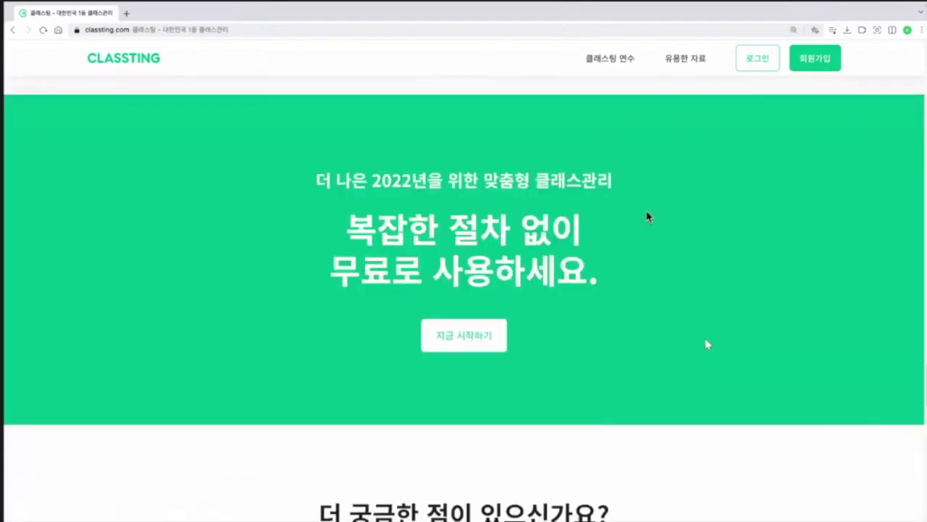
scroll(739, 96, down, 15)
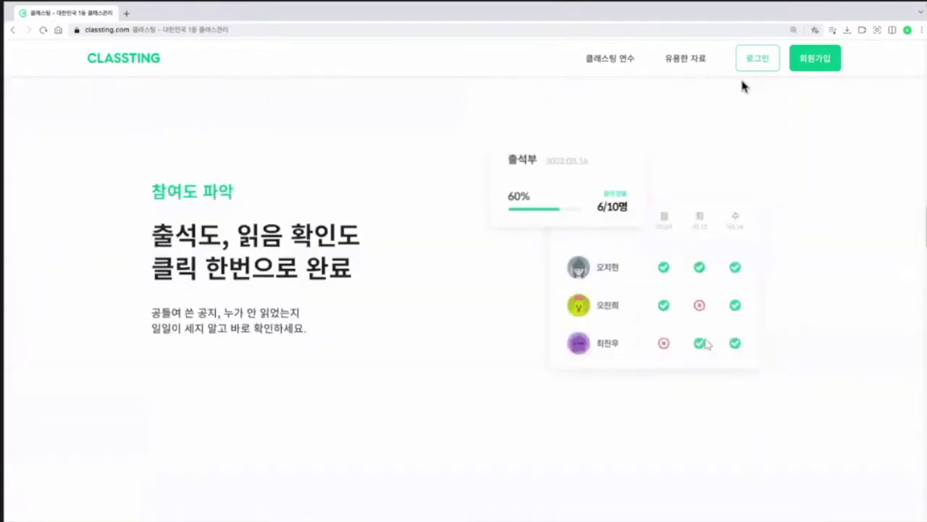
scroll(749, 77, up, 10)
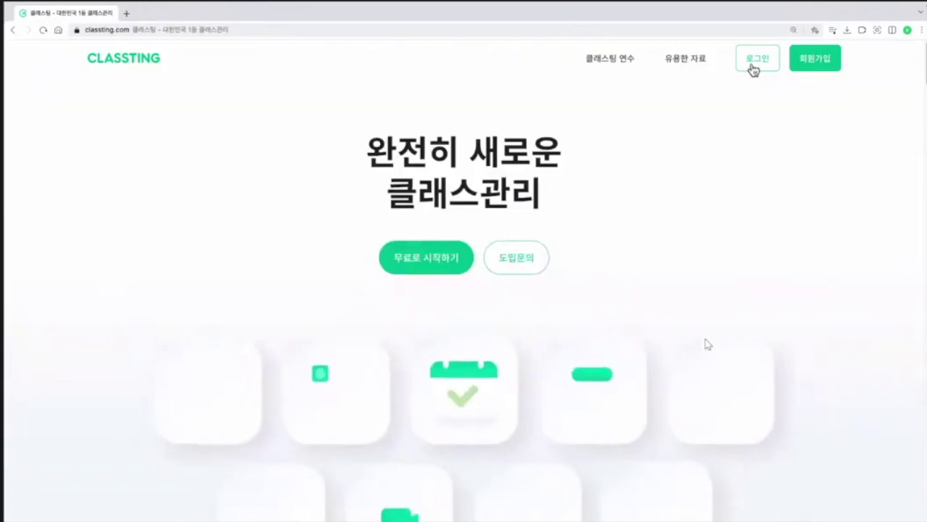
click(754, 66)
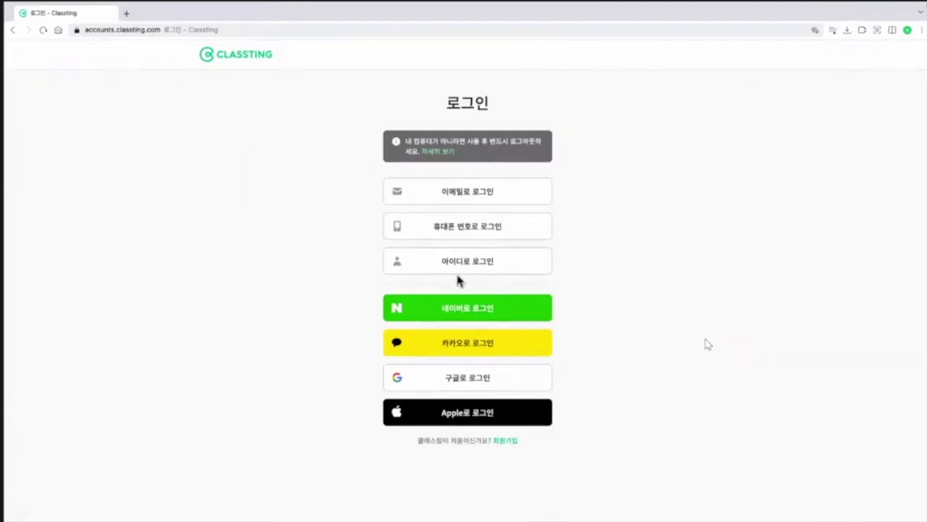
click(510, 390)
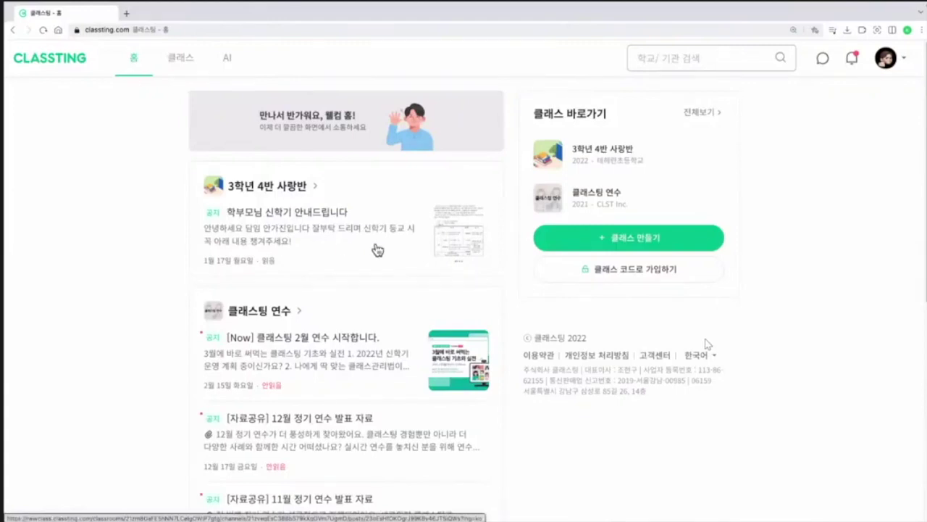
Step: Scroll through the 3학년 4반 사랑반 and 클래스팅 연수 posts, then choose 클래스 만들기
scroll(329, 271, down, 2)
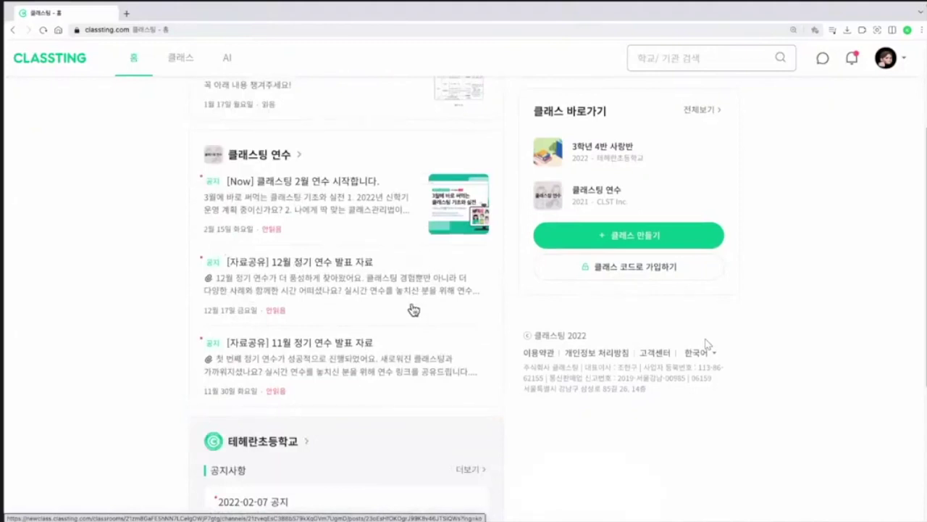
scroll(415, 307, down, 1)
scroll(414, 312, up, 1)
scroll(391, 355, down, 2)
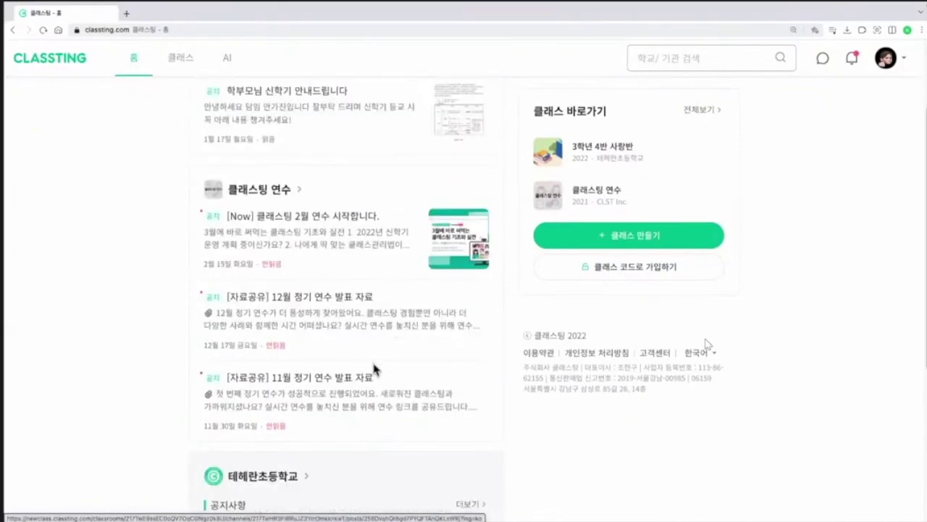
scroll(384, 413, down, 2)
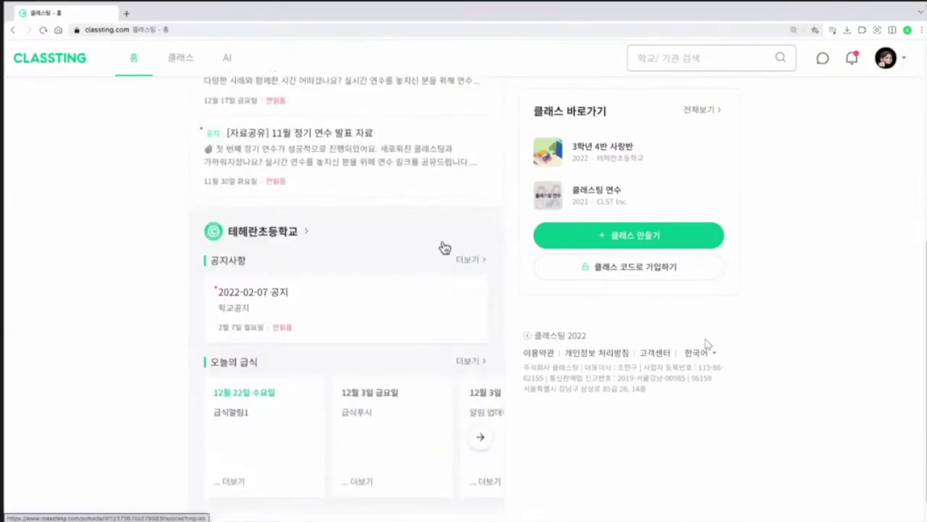
scroll(469, 315, up, 5)
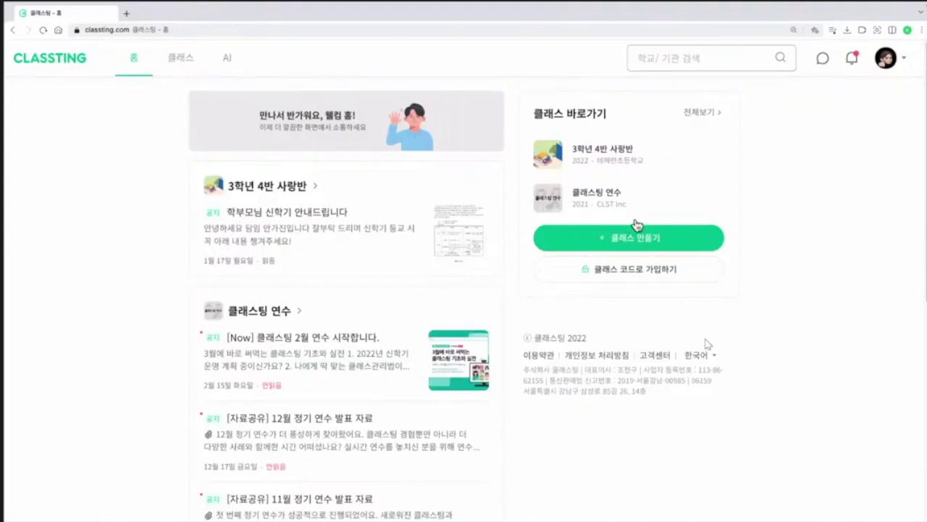
click(678, 239)
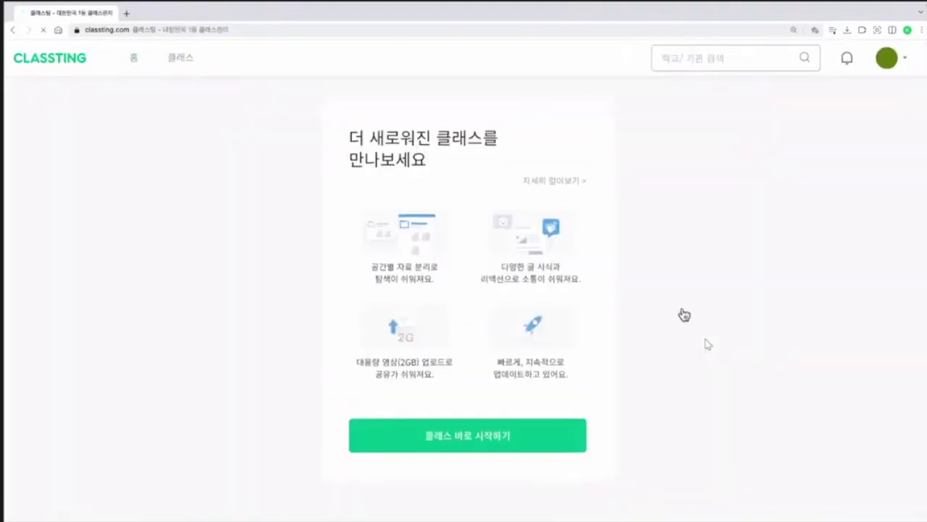
Step: Move on to class registration and select 테헤란초등학교 as the school
click(558, 443)
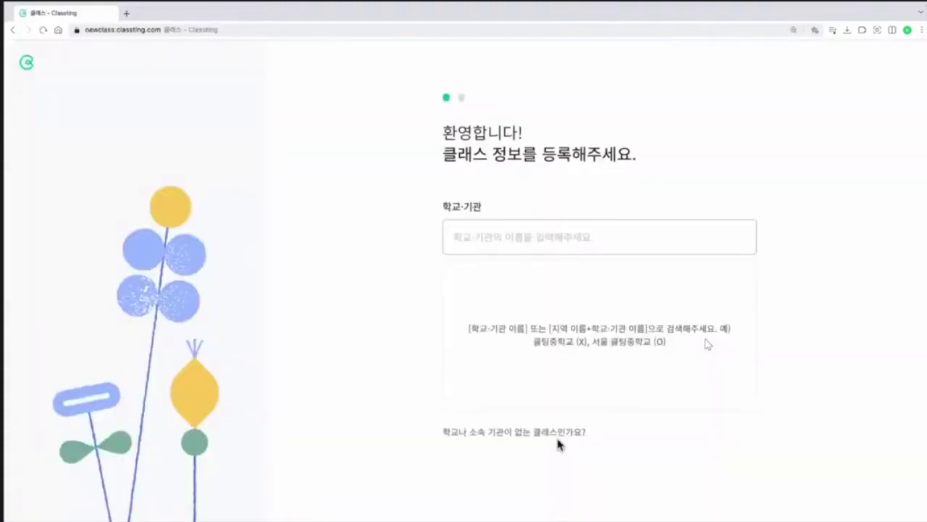
click(474, 250)
mouse_move(372, 519)
text(테헤)
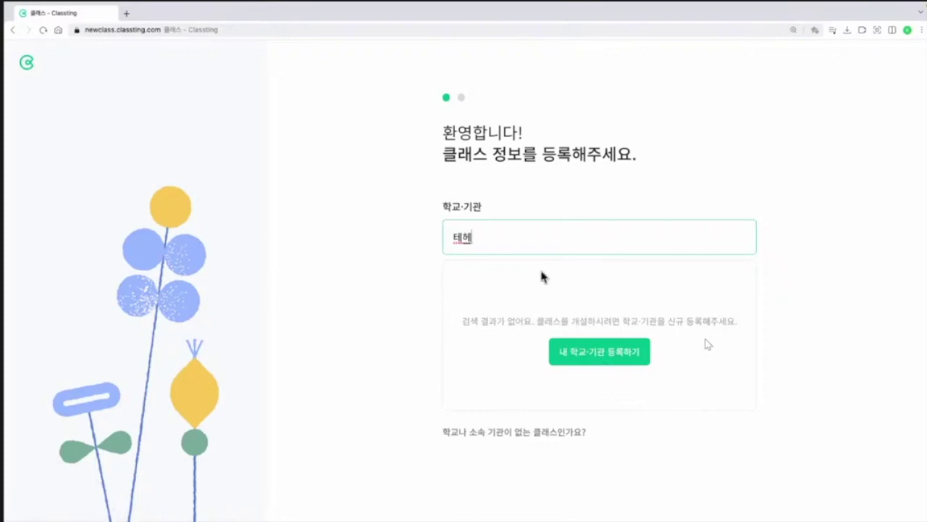
text(란)
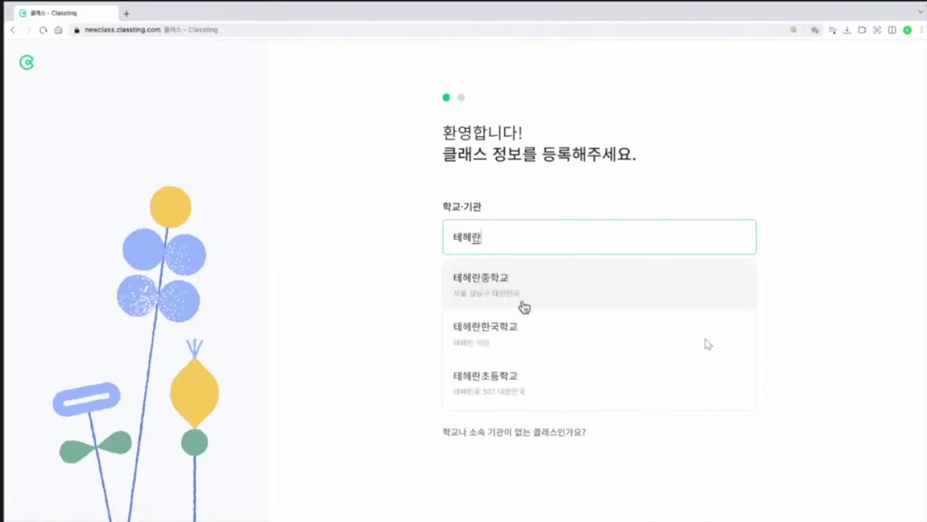
click(506, 377)
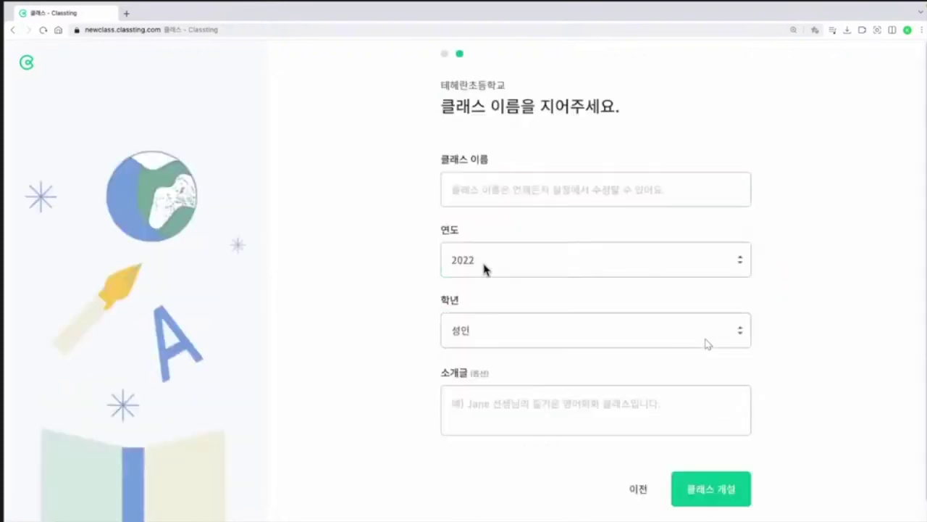
Step: Name the class 3학년, submit it, and restart the new-class setup
click(492, 199)
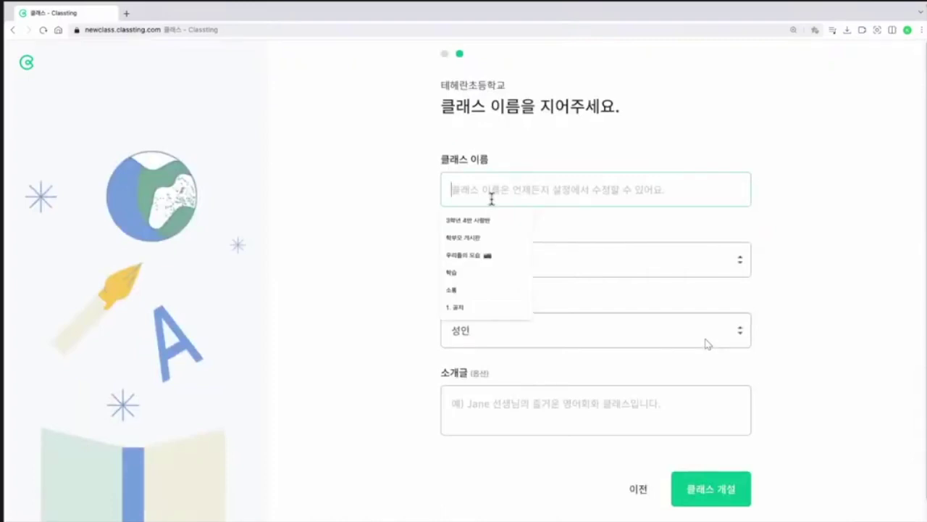
text(3학년 4반 사랑반)
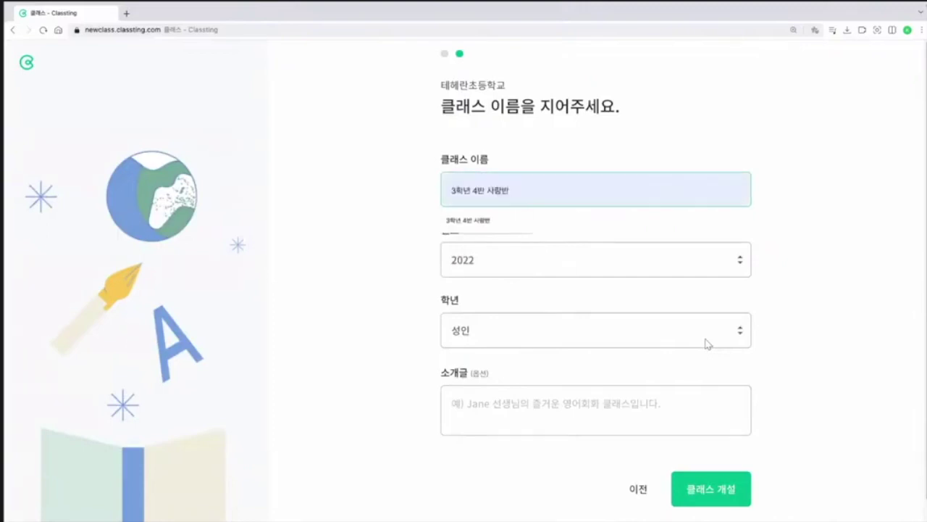
click(711, 489)
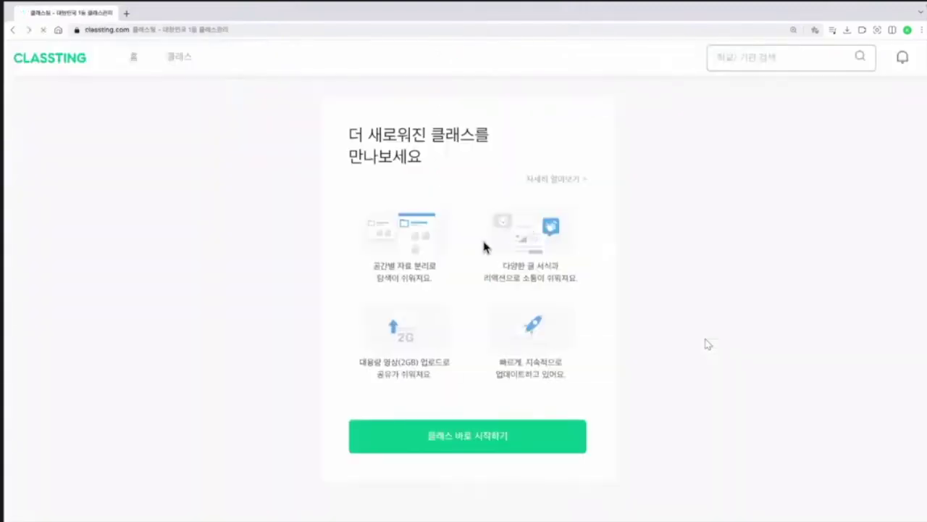
click(461, 439)
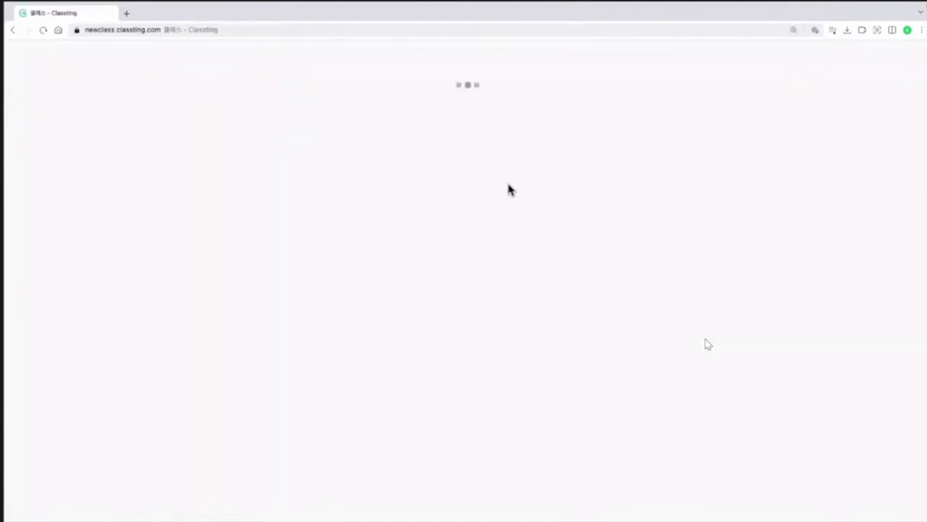
Step: Create class 3학년 4반 사랑반 at 테헤란초등학교 with grade 초등학교 3학년
click(497, 243)
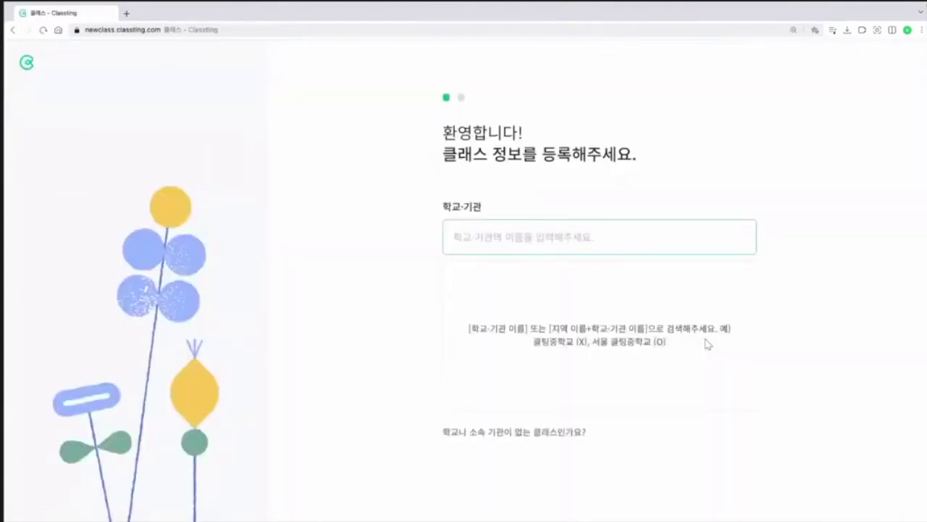
text(테헤란)
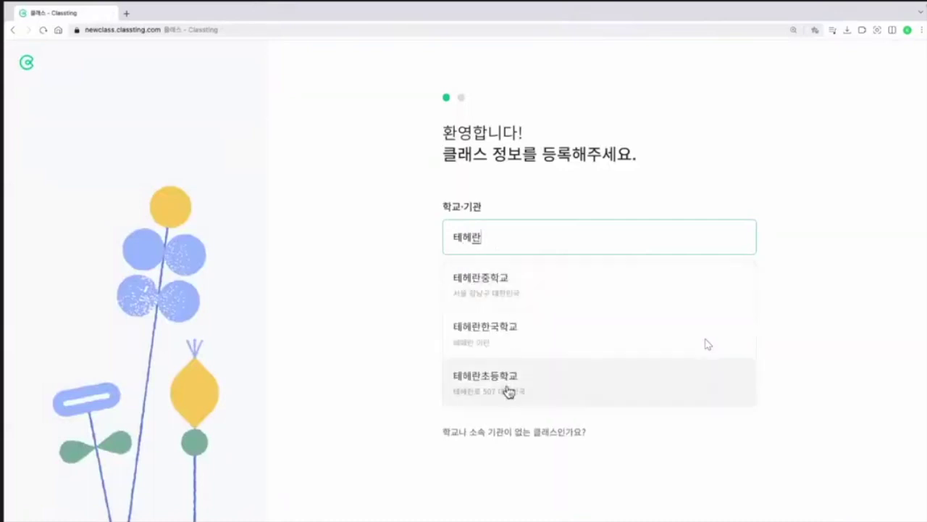
click(507, 384)
click(511, 200)
click(494, 217)
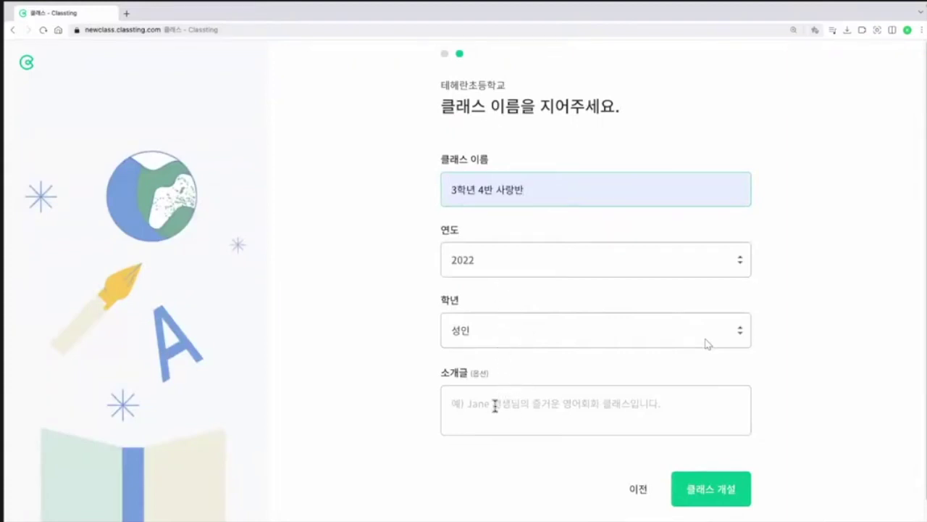
click(512, 345)
scroll(510, 365, down, 2)
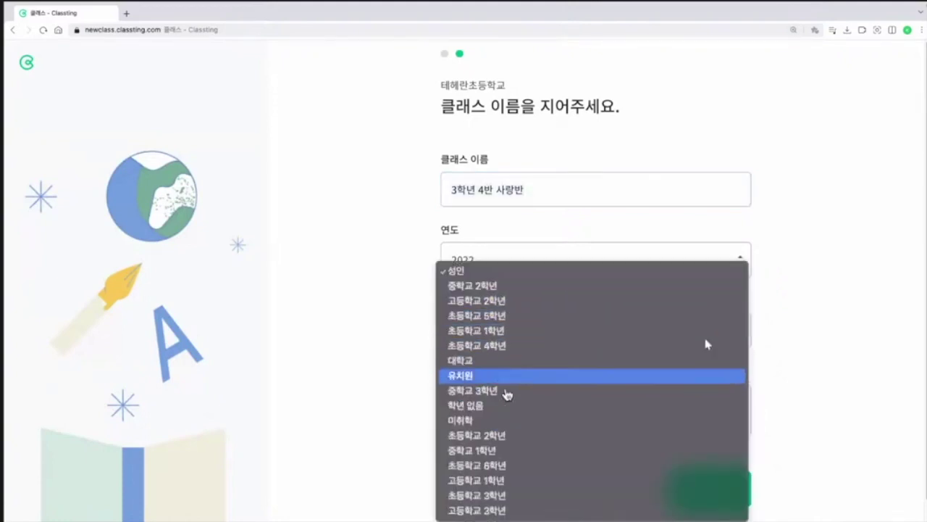
click(500, 500)
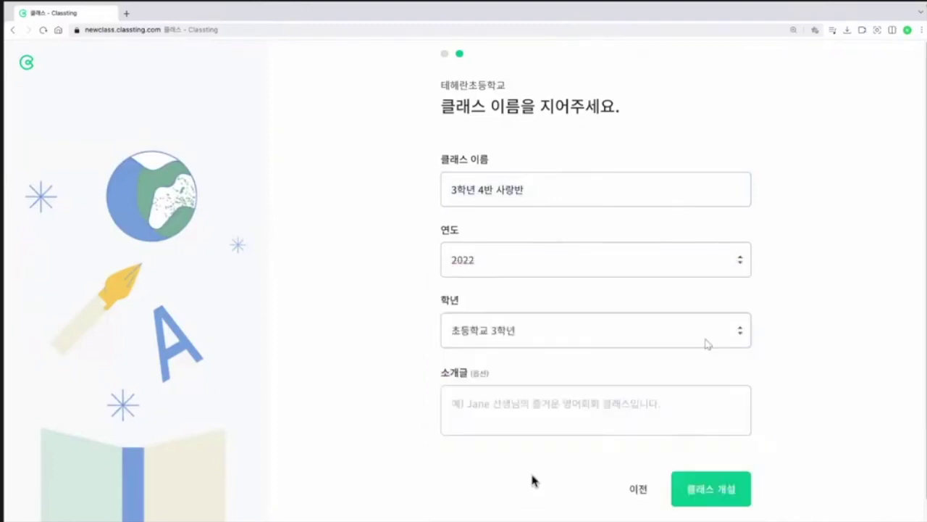
click(723, 492)
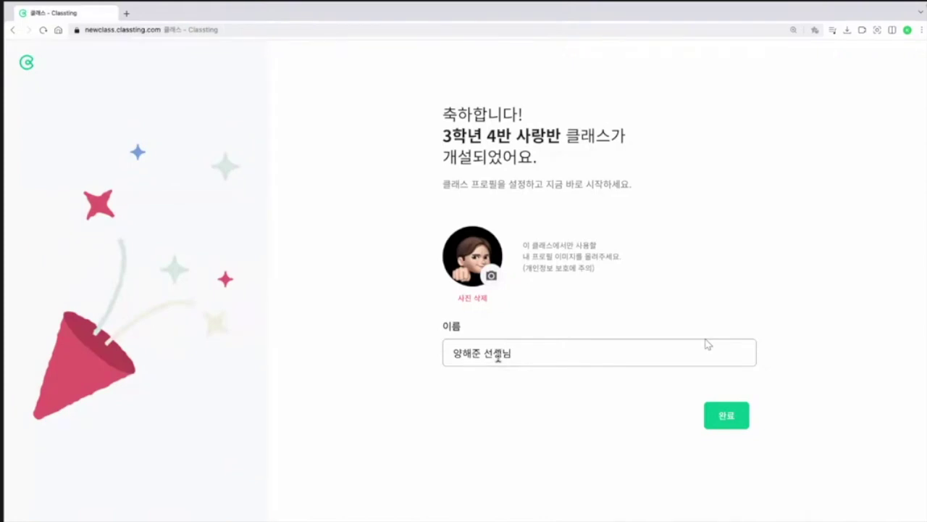
Step: Complete the teacher's class profile, confirm the school and grade info, and enter the class
click(517, 353)
click(727, 427)
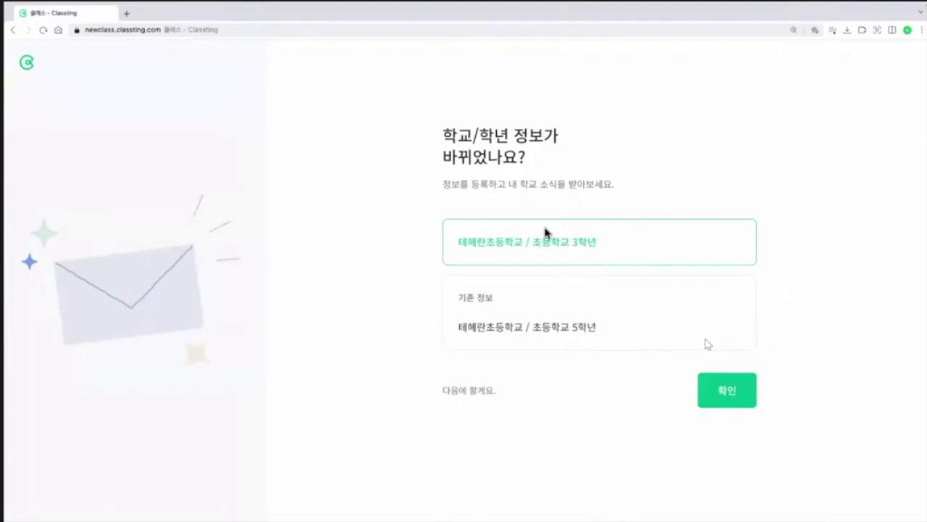
click(724, 402)
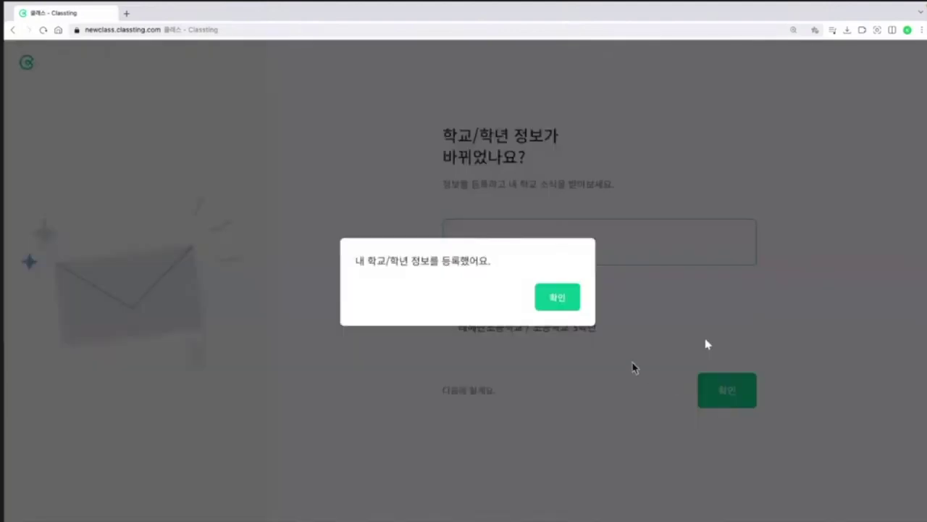
click(556, 304)
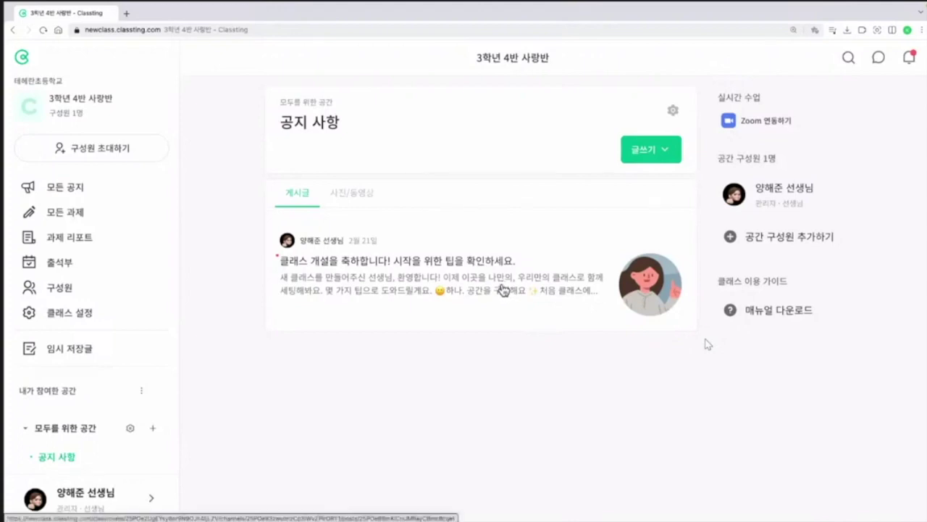
click(503, 290)
scroll(386, 290, down, 6)
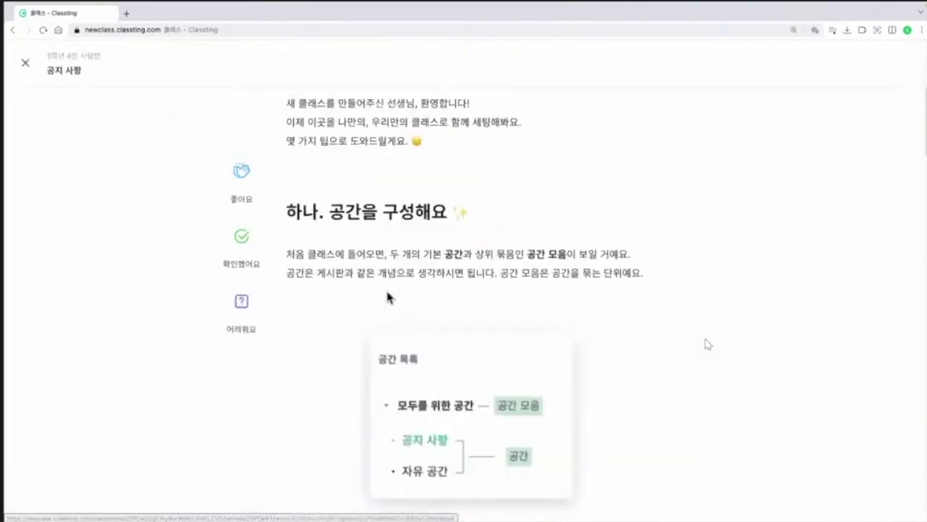
scroll(386, 297, down, 10)
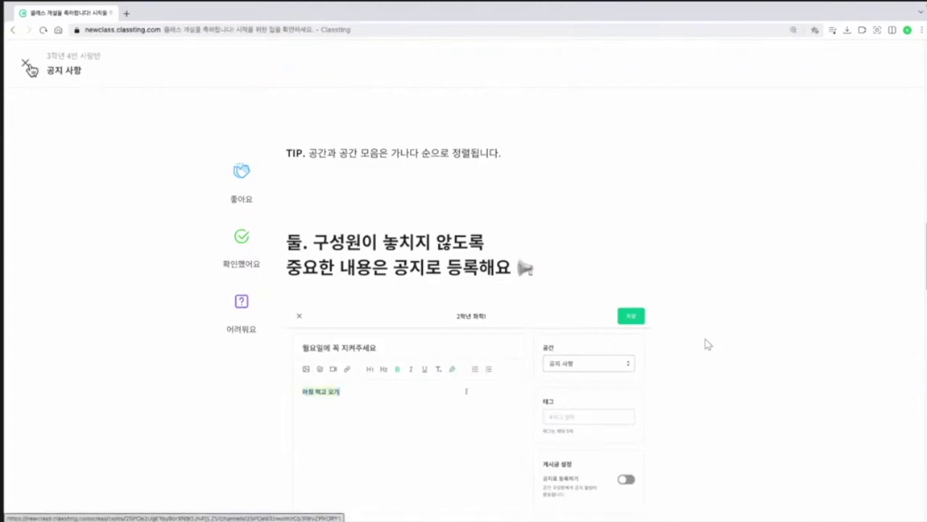
click(27, 67)
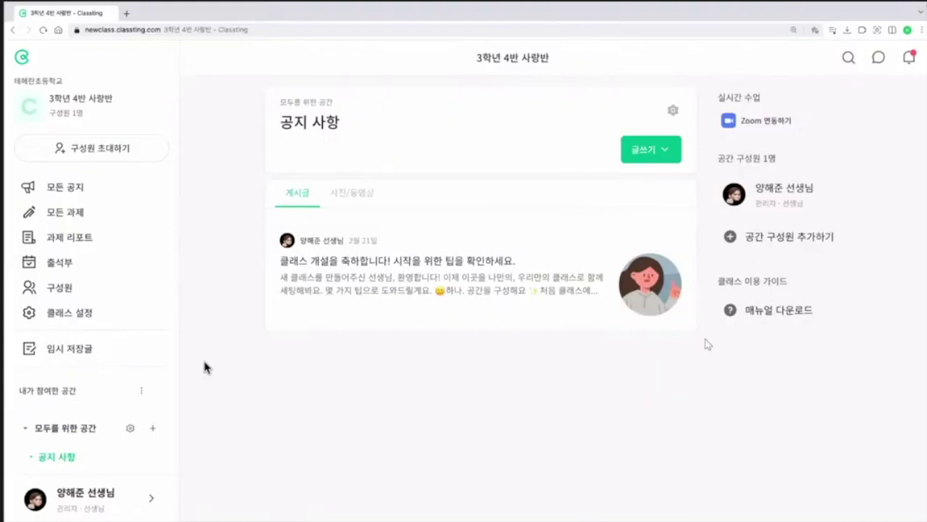
scroll(157, 379, down, 2)
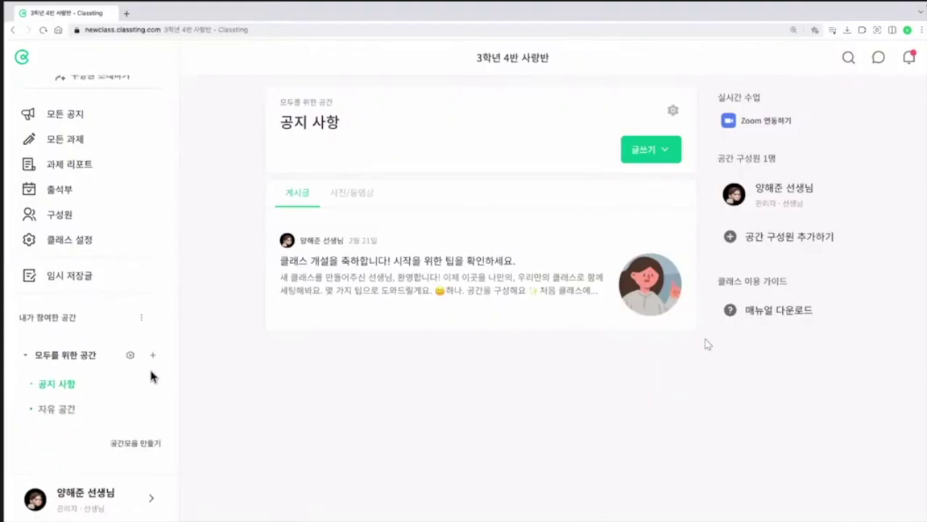
scroll(87, 388, up, 5)
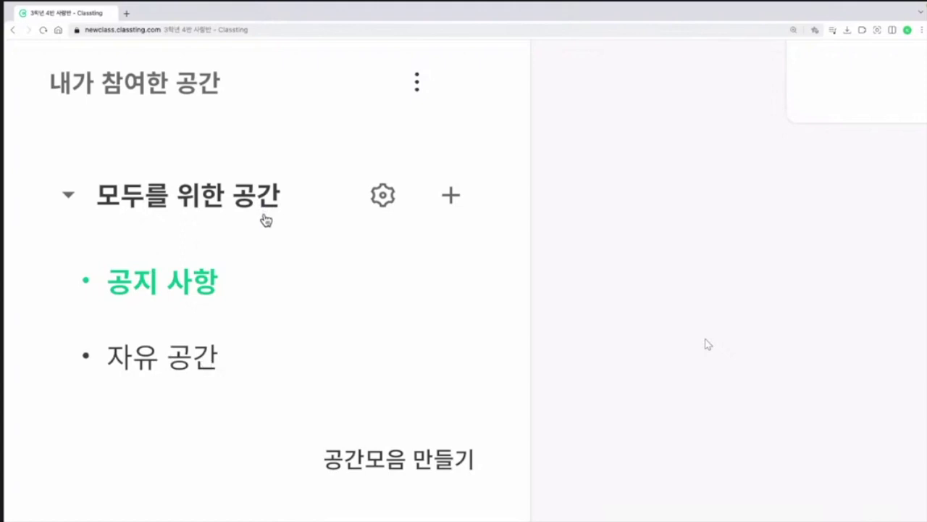
click(67, 194)
click(64, 350)
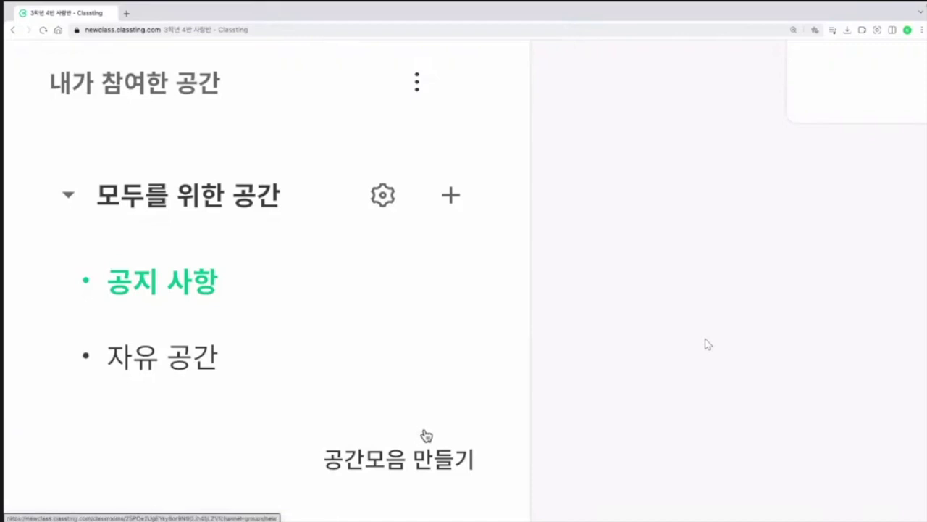
Step: Create a space group named 학습
click(437, 464)
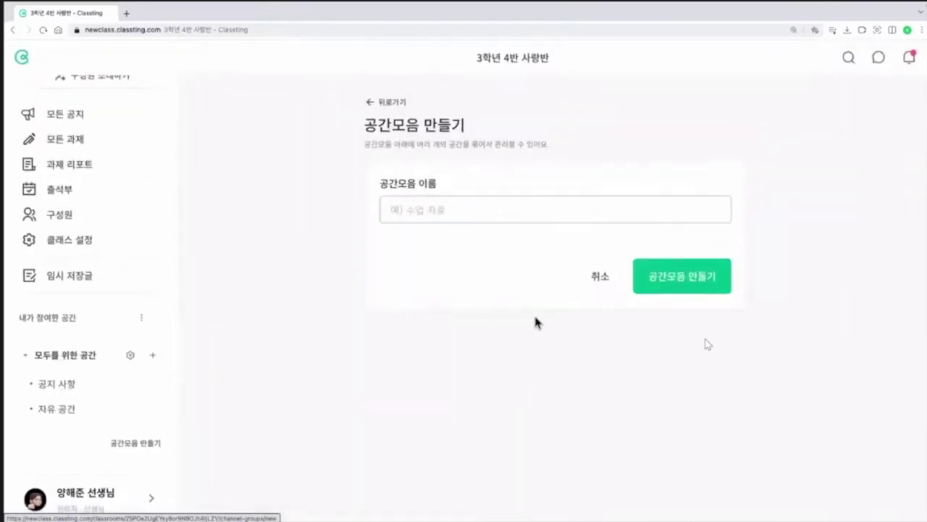
click(418, 217)
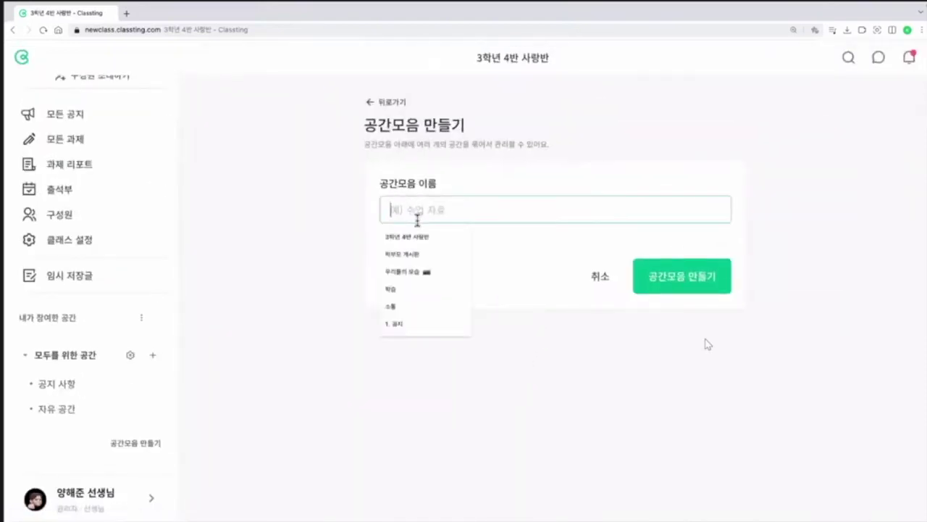
text(학습)
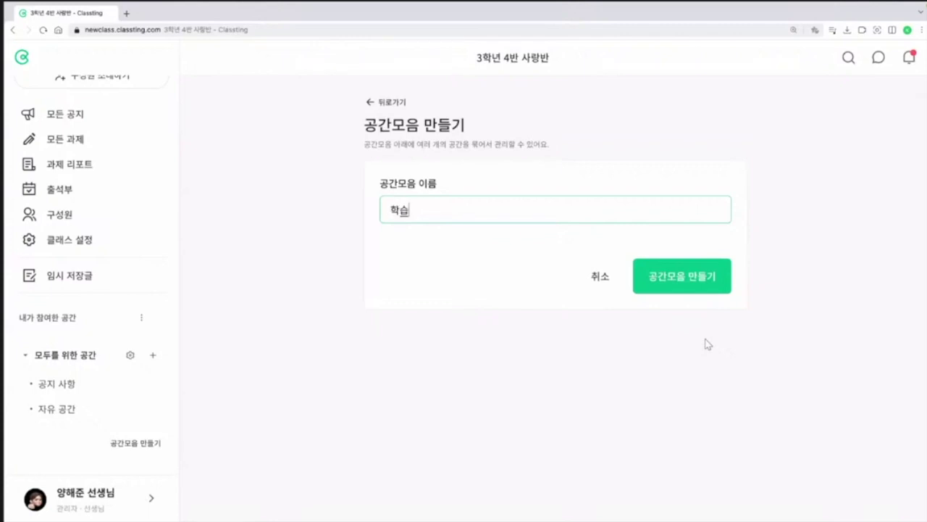
click(694, 292)
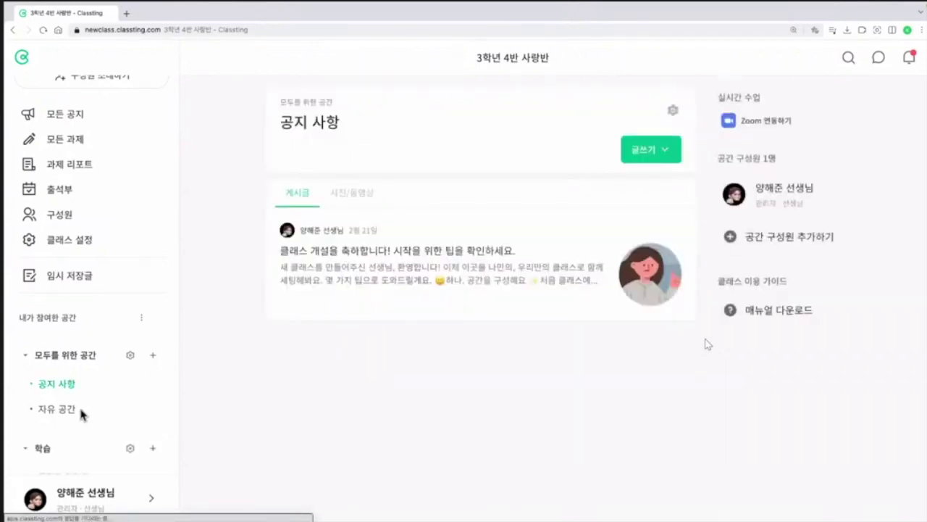
scroll(87, 418, down, 1)
scroll(94, 420, up, 5)
scroll(200, 133, up, 3)
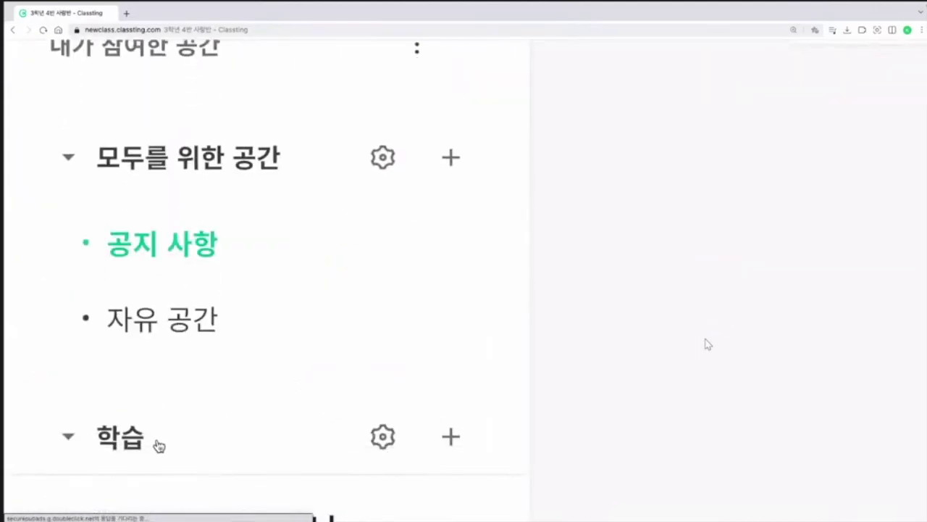
scroll(153, 406, down, 2)
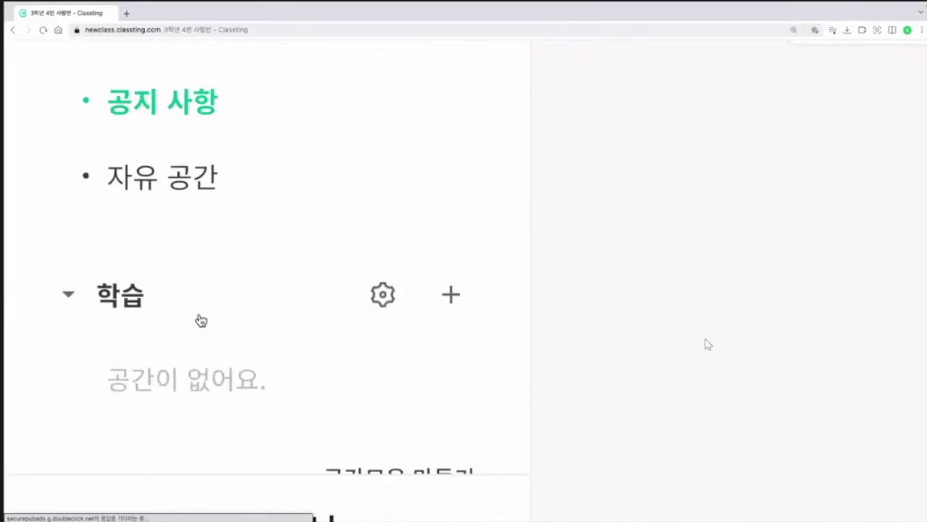
key(ctrl+minus)
key(ctrl+0)
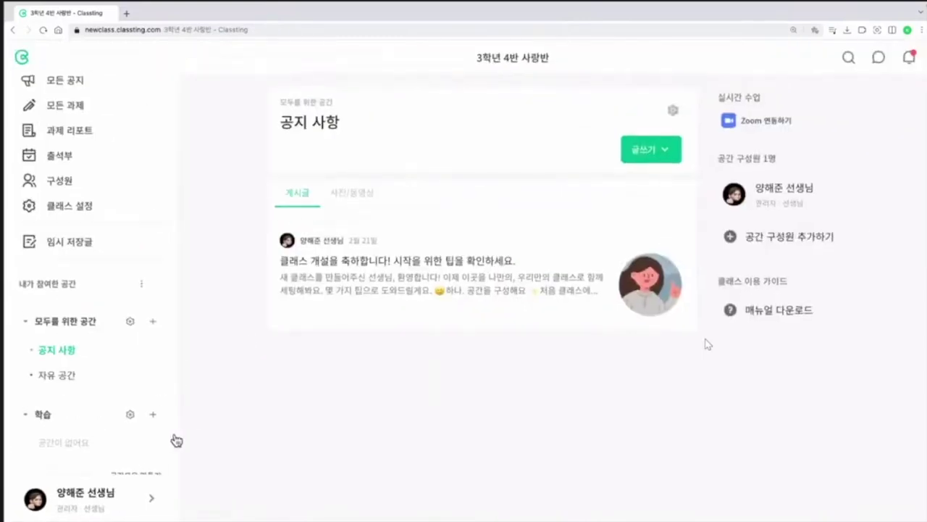
Step: Create a second space group named 소통, then return to the 공지 사항 board
click(145, 444)
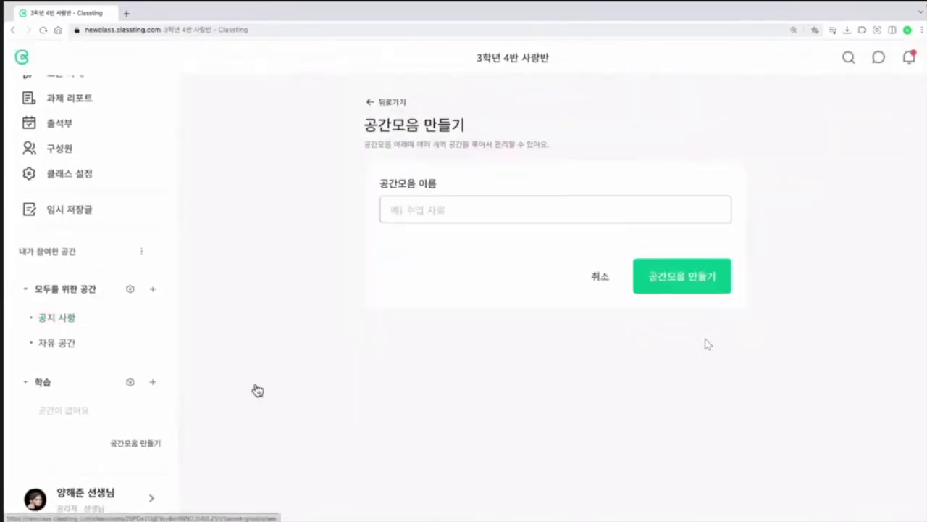
click(409, 209)
text(소통)
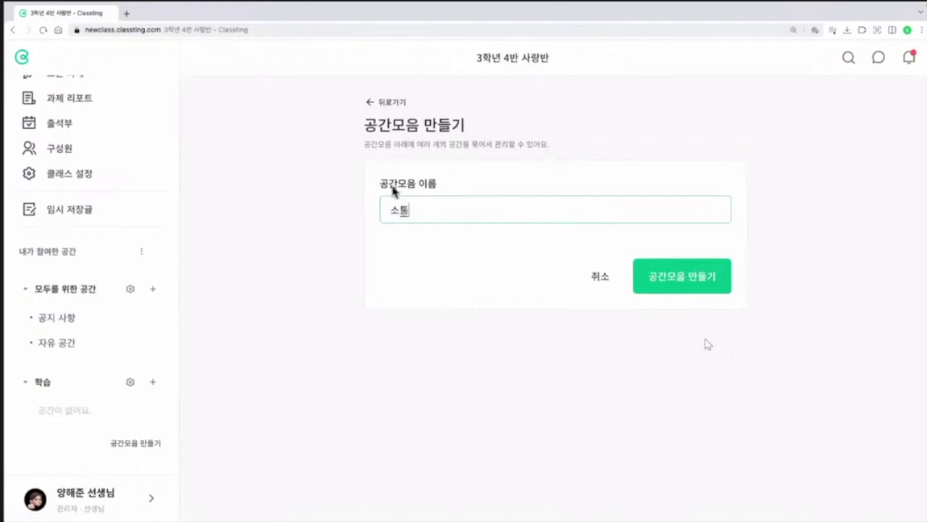
click(721, 290)
scroll(125, 315, down, 1)
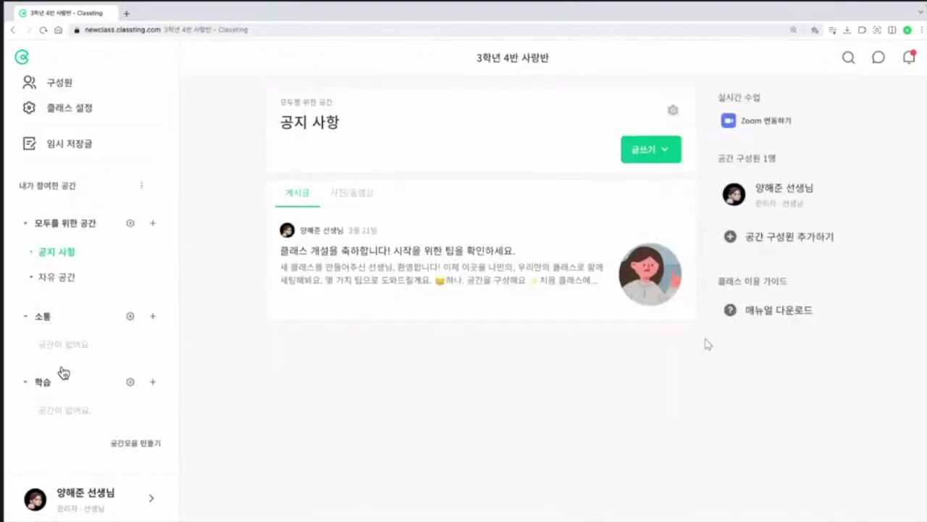
click(91, 250)
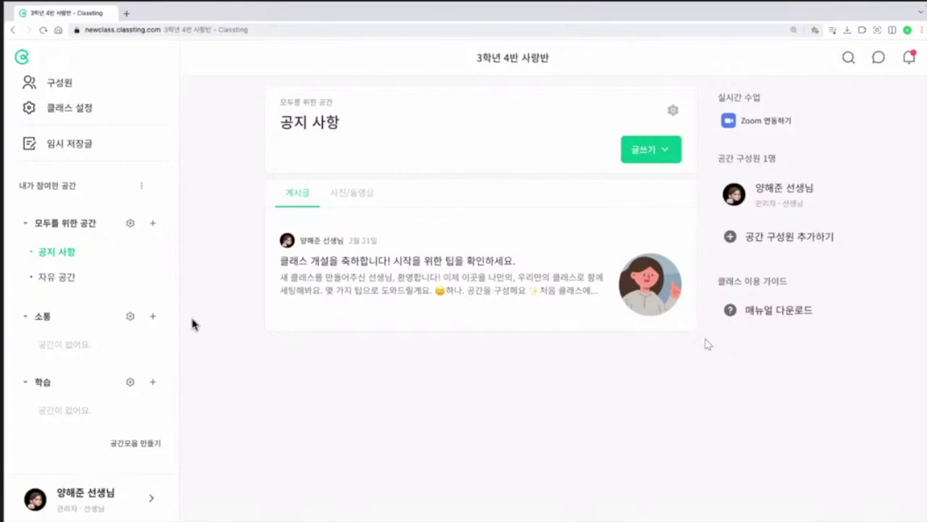
Step: Rename the 모두를 위한 공간 group to 1. 공지
click(131, 226)
click(461, 203)
key(ctrl+a)
text(1)
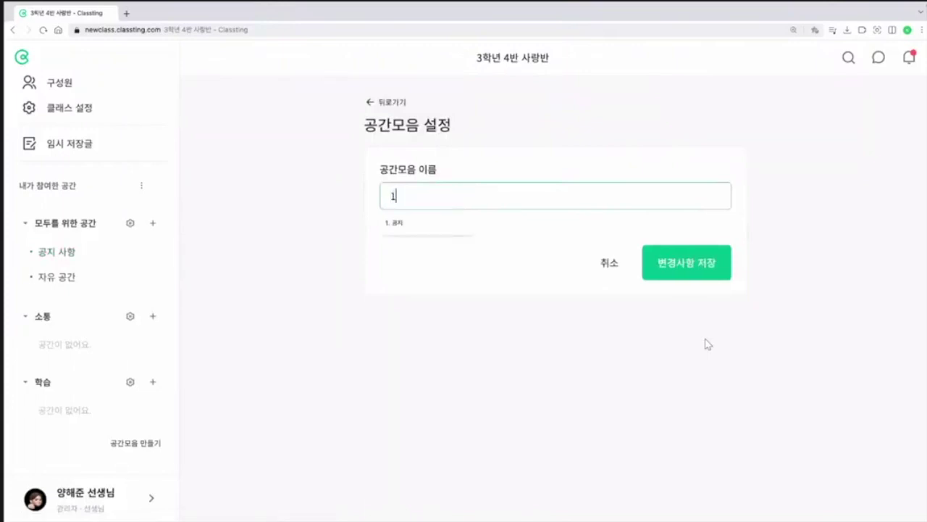
text(. ㄱ공지)
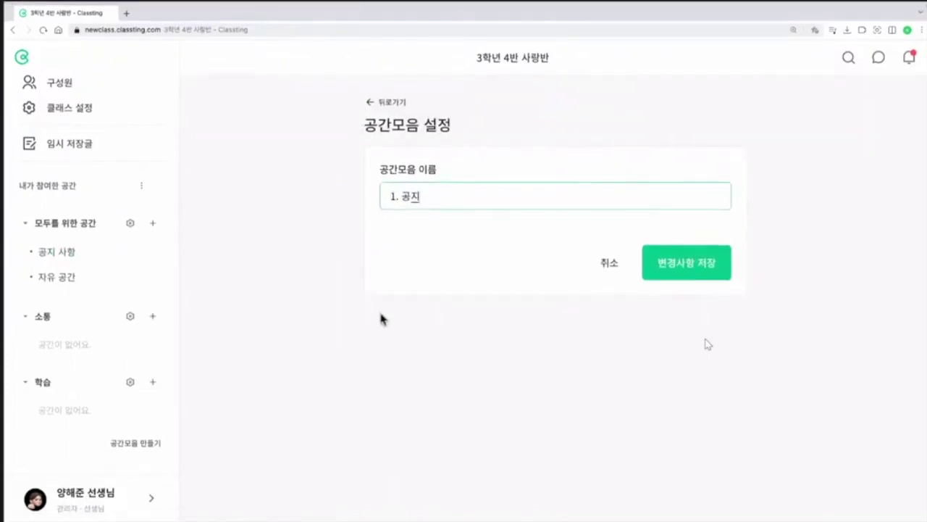
click(665, 278)
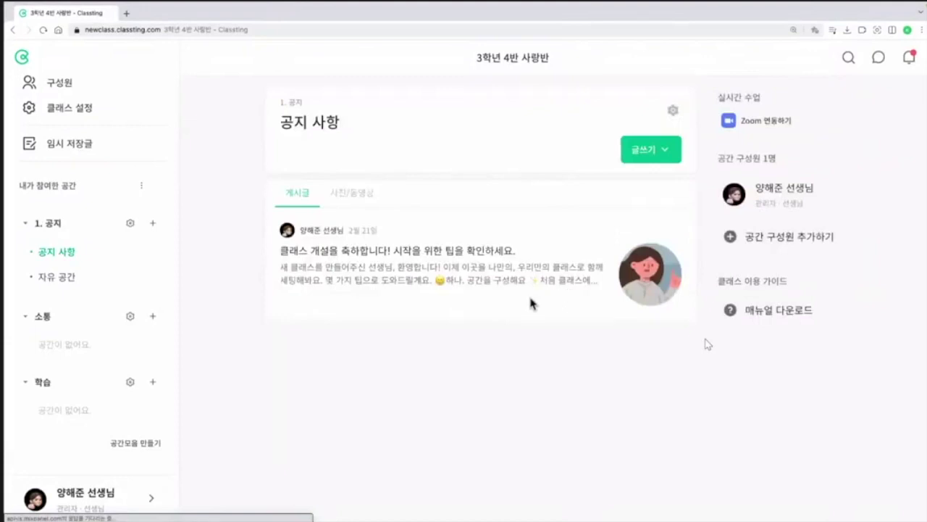
Step: Prefix the other groups' names to make them 3. 소통 and 2. 학습
click(130, 317)
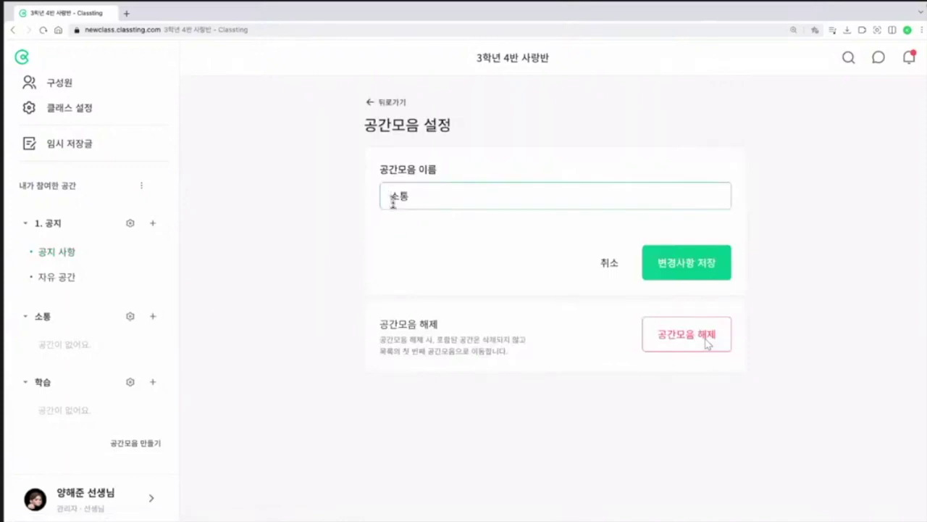
text(3.)
click(702, 281)
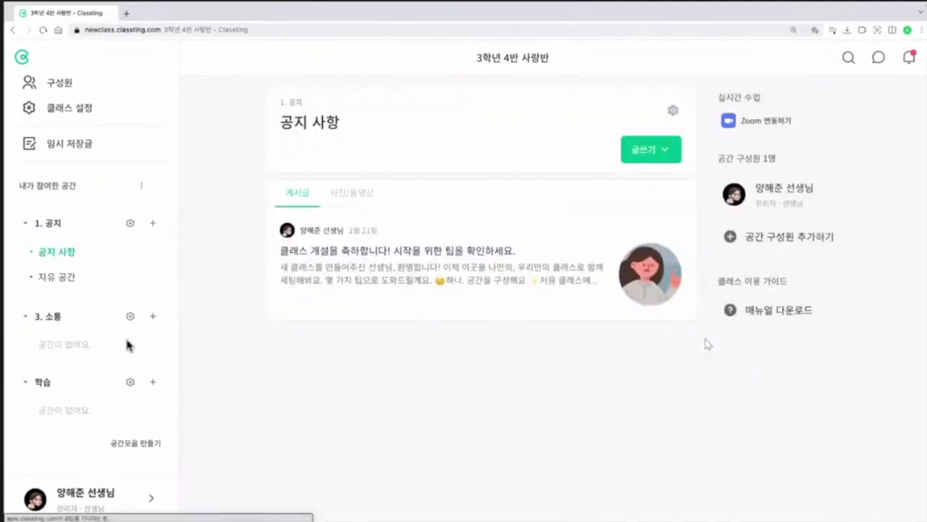
click(131, 384)
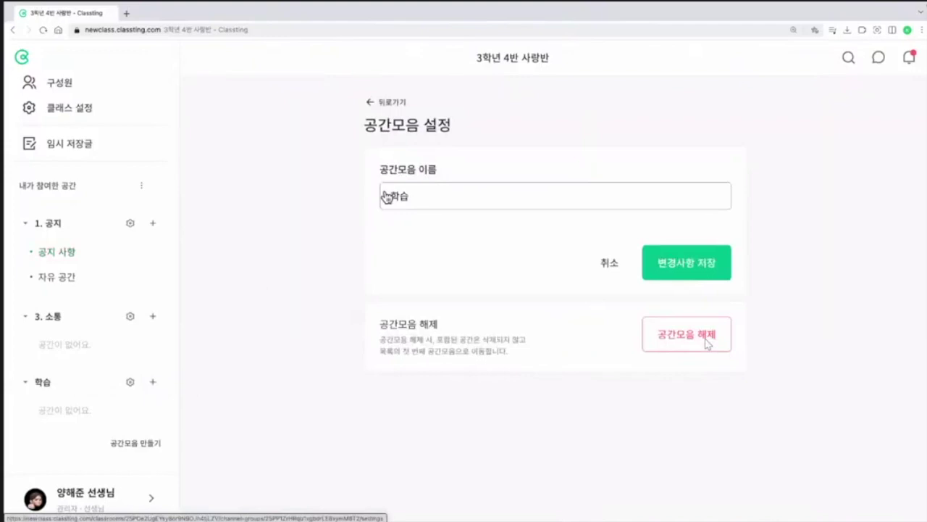
click(389, 197)
text(2.)
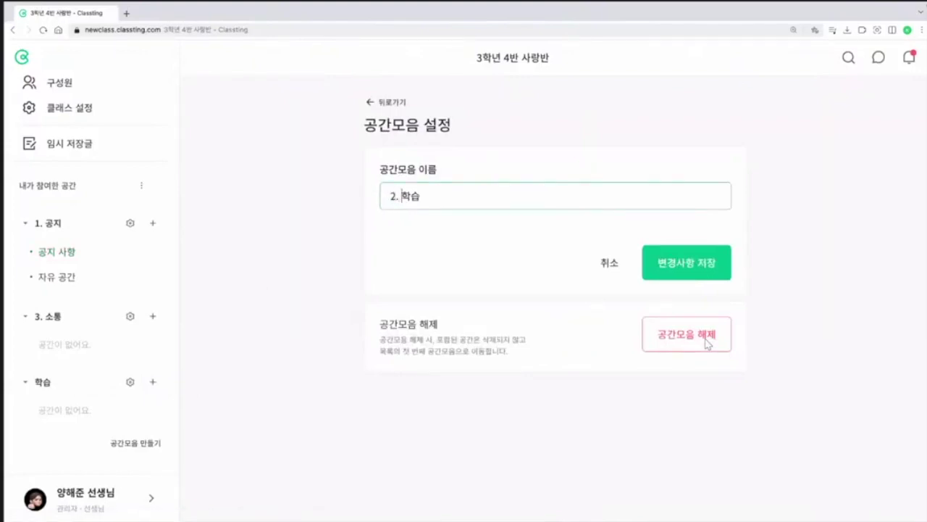
click(664, 274)
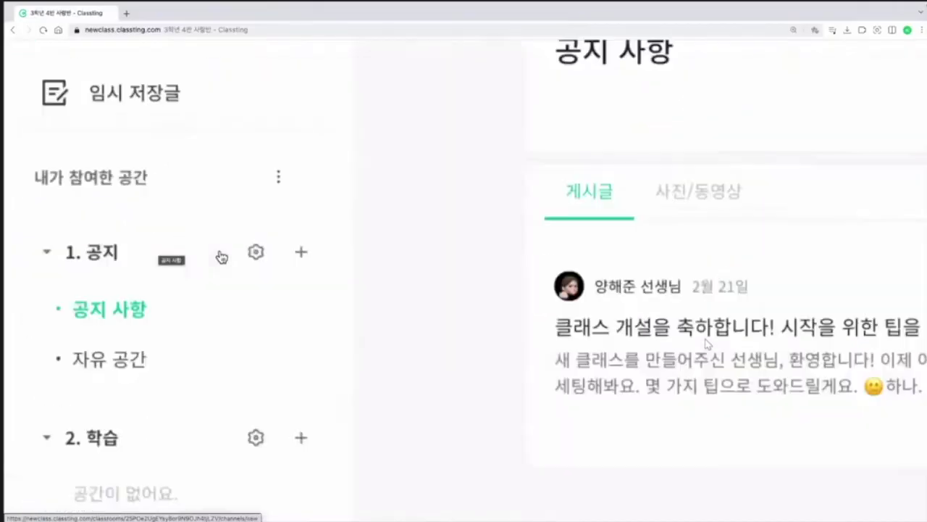
Step: Add a space called 학부모 게시판 to the 1. 공지 group
scroll(222, 257, up, 4)
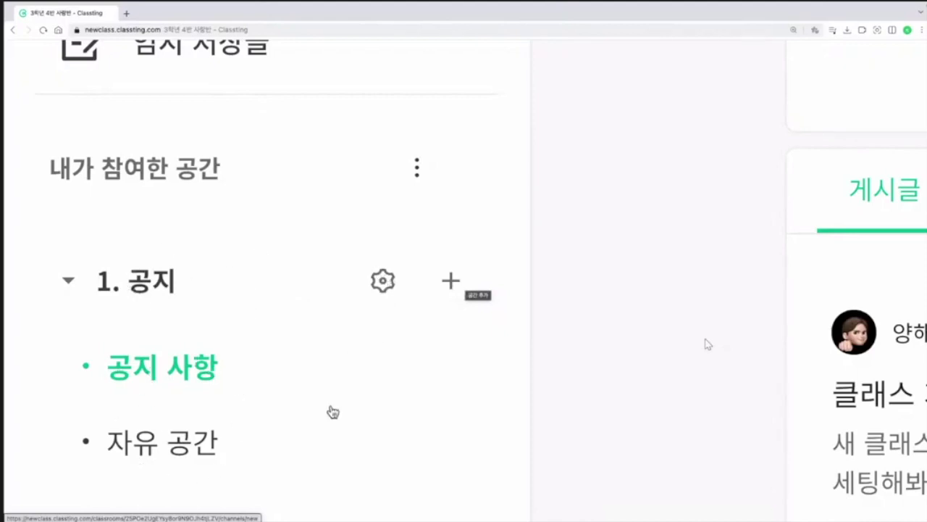
click(452, 285)
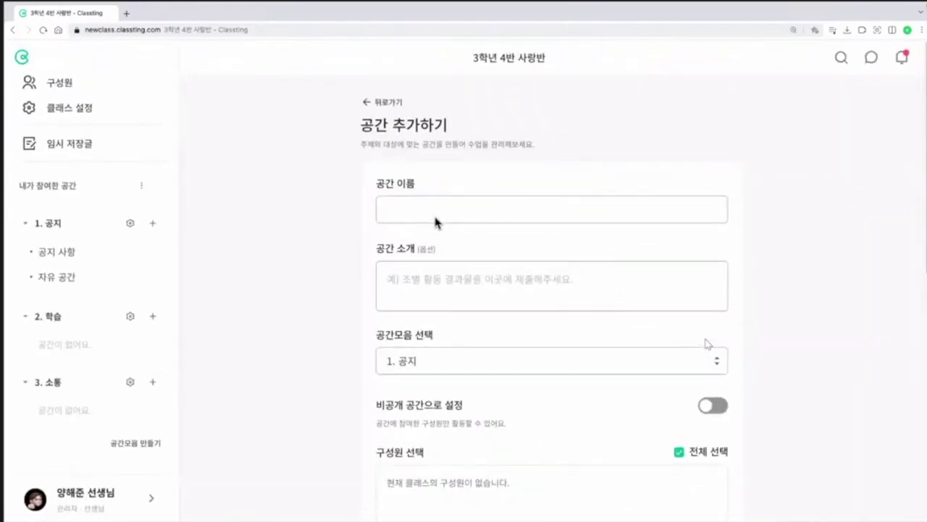
click(434, 214)
text(학부)
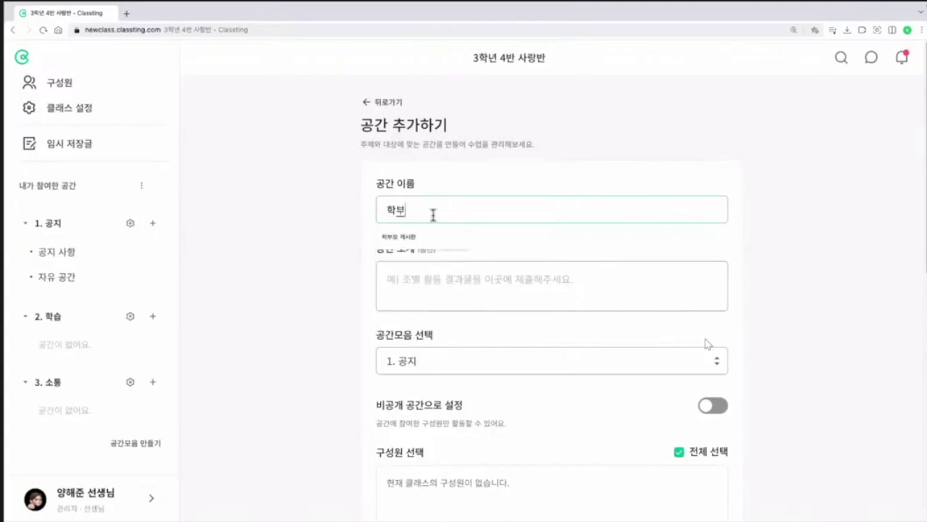
click(416, 244)
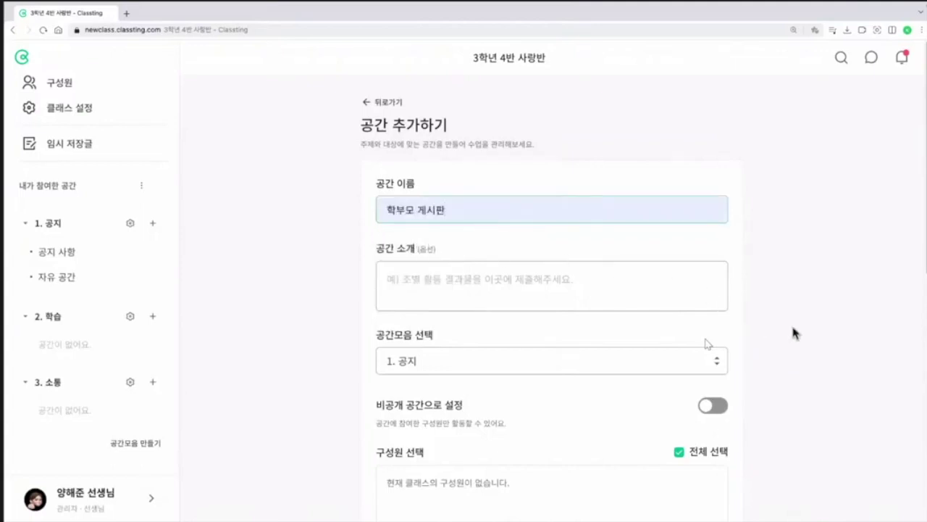
scroll(791, 322, down, 6)
scroll(764, 355, down, 1)
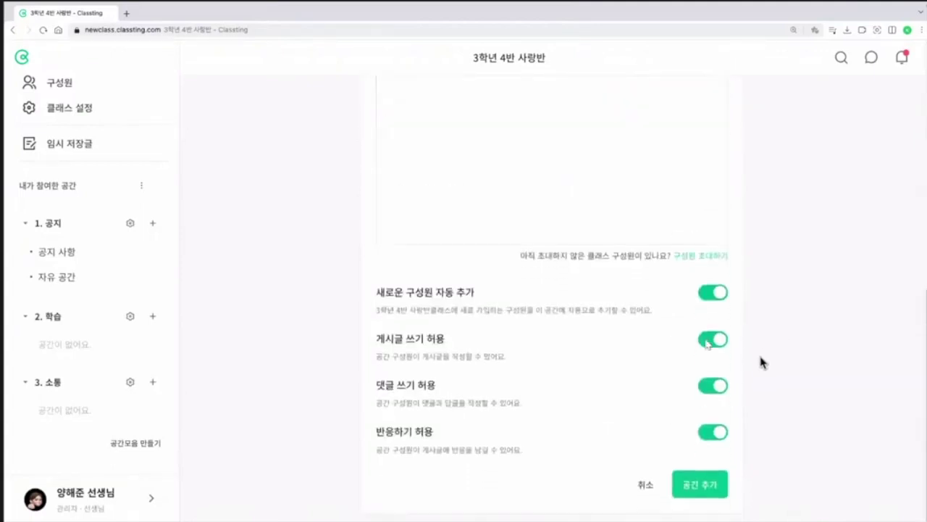
click(721, 484)
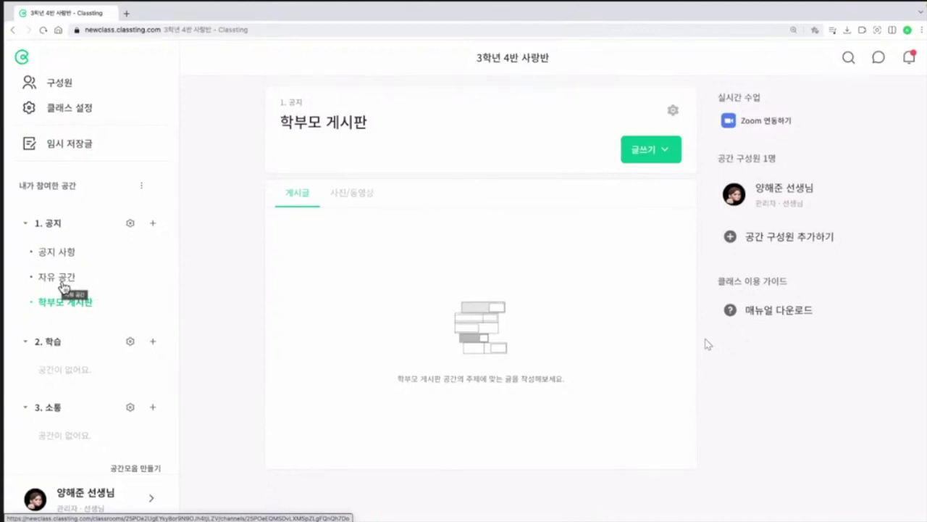
Step: Reassign the 자유 공간 space to the 3. 소통 group in its settings
click(63, 286)
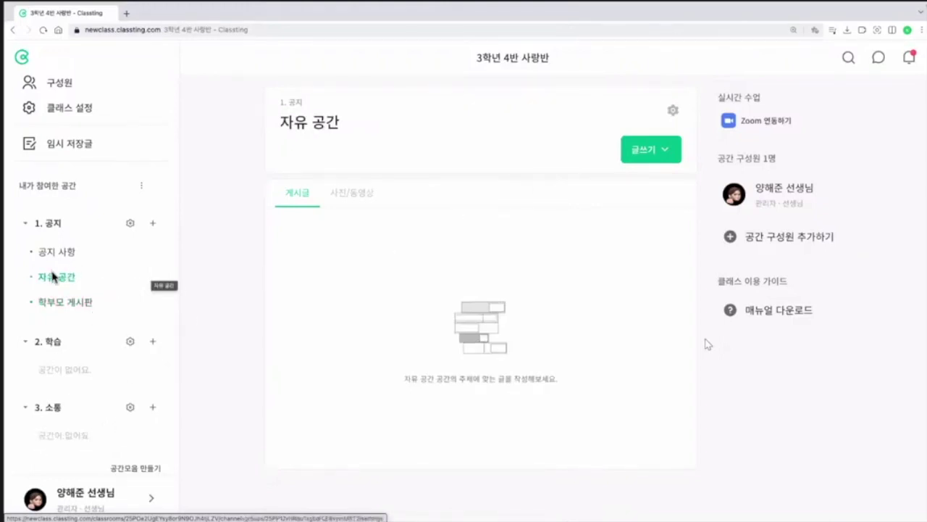
click(673, 114)
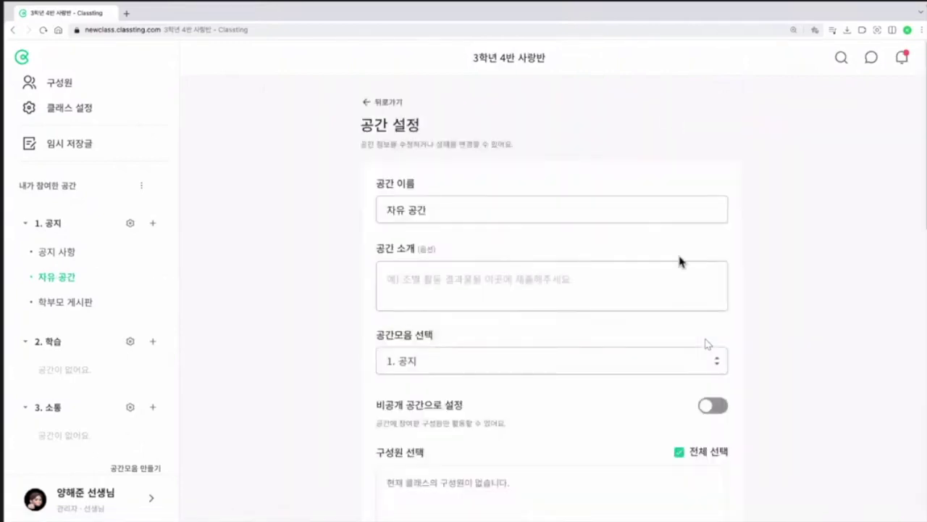
scroll(555, 280, down, 1)
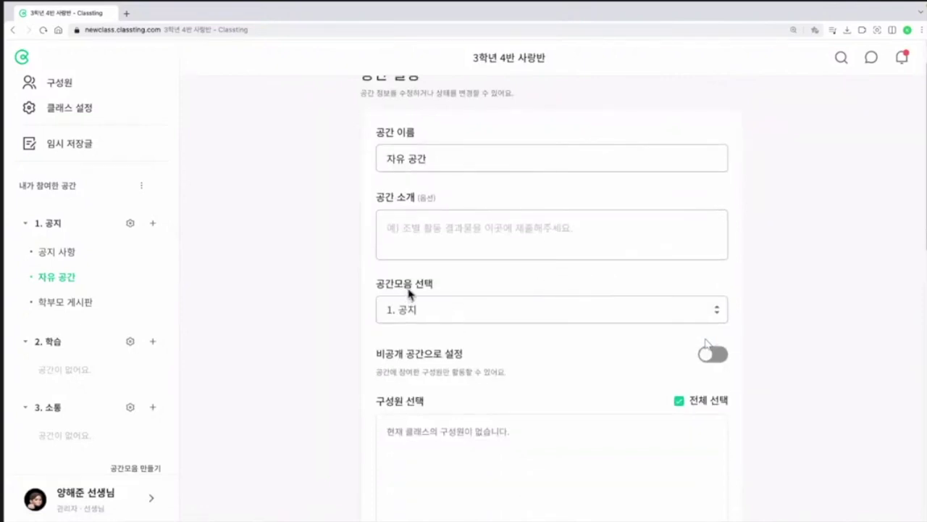
click(447, 310)
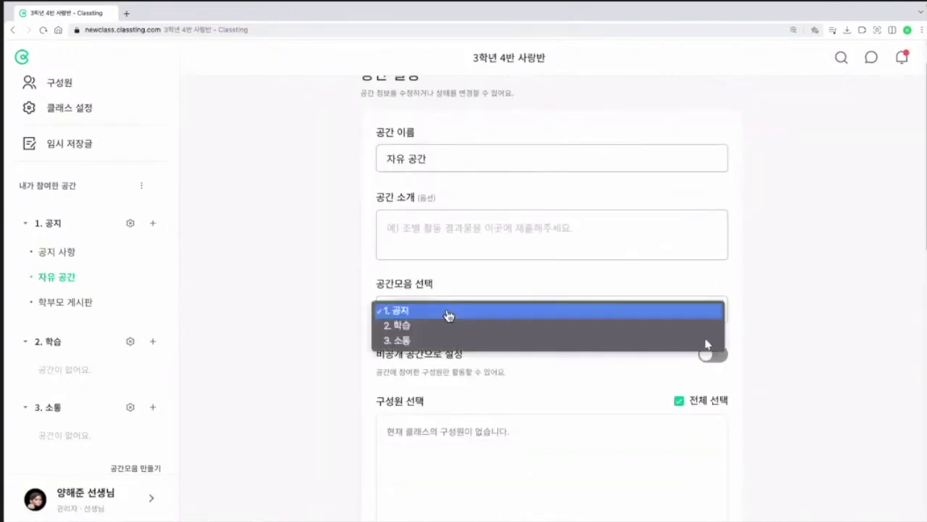
click(423, 342)
scroll(725, 405, down, 8)
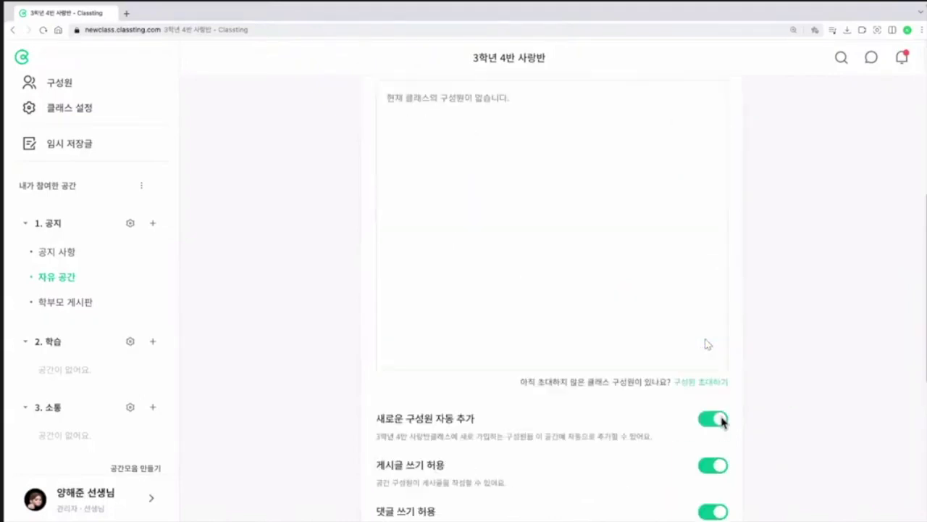
click(722, 452)
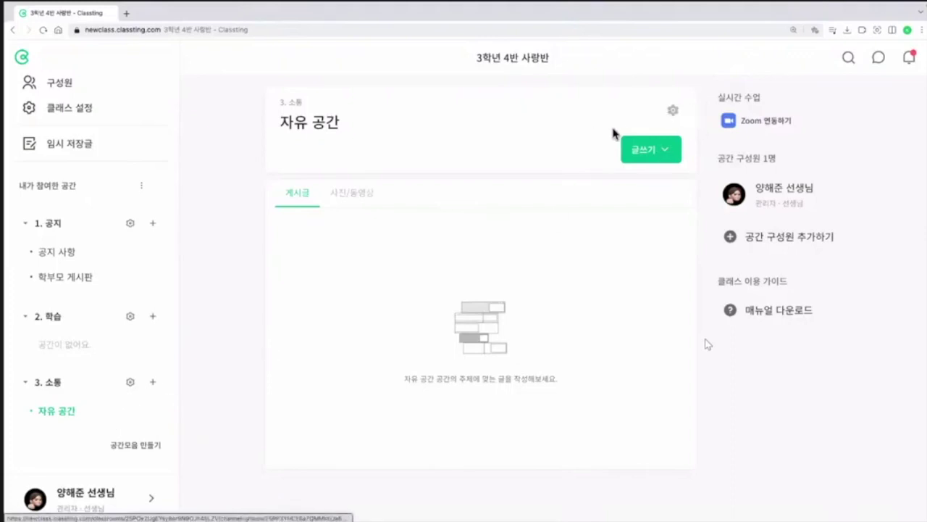
Step: Change the 자유 공간 space name to 자유 공간1 and save it
click(672, 110)
scroll(629, 300, down, 6)
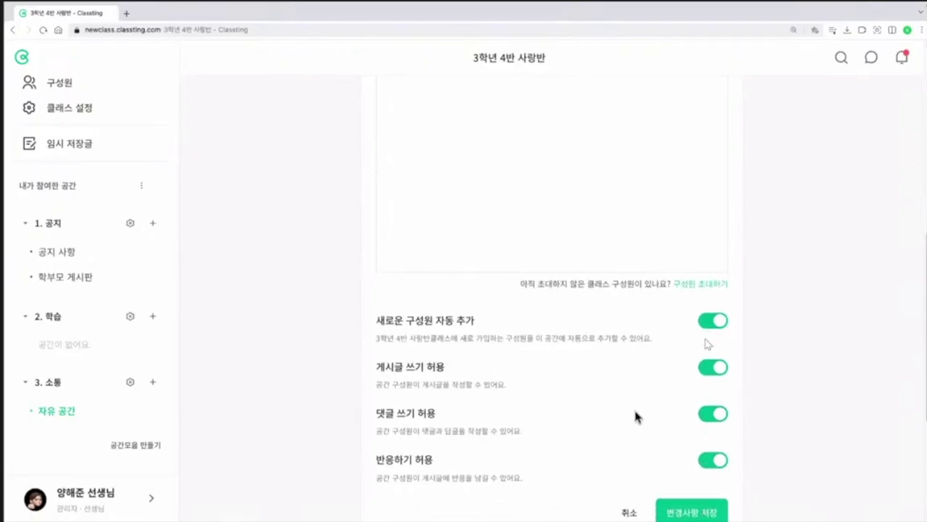
scroll(636, 417, up, 6)
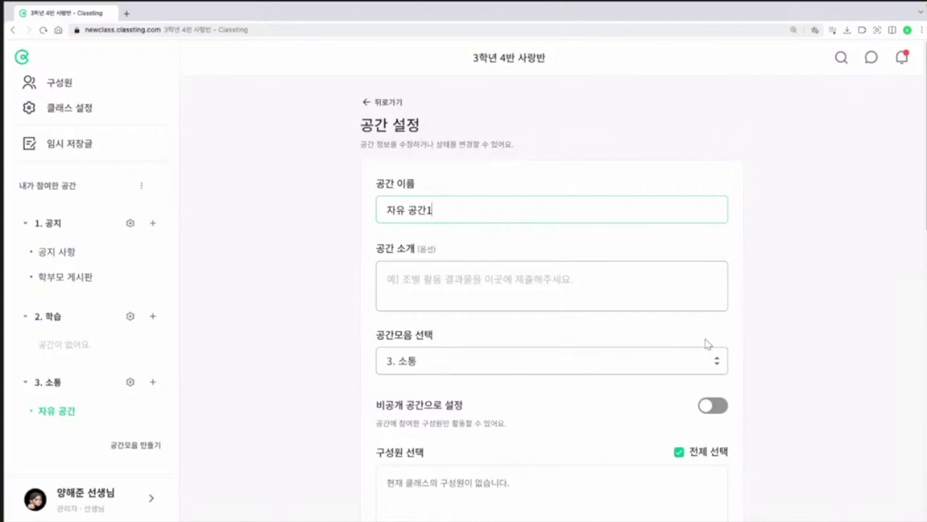
key(Return)
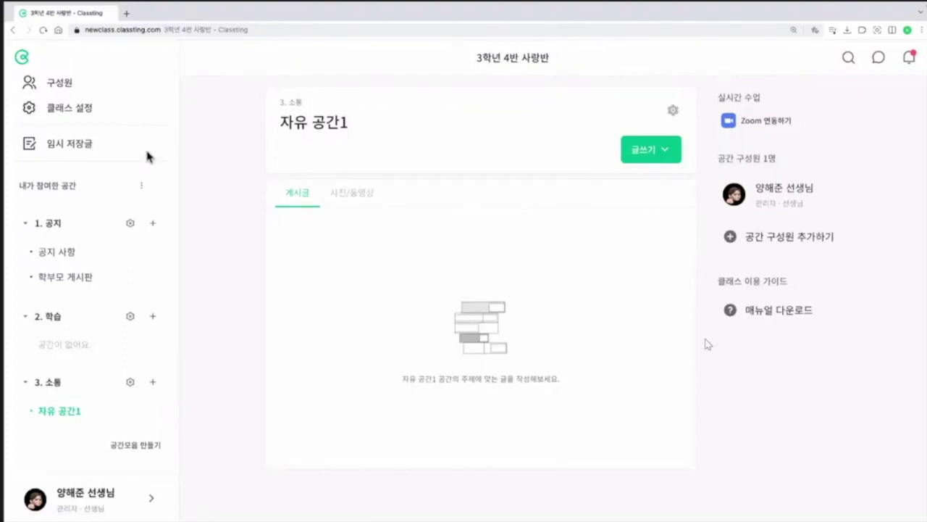
Step: Return to the Classting home page and open the 3학년 4반 사랑반 class with 16 members
click(21, 57)
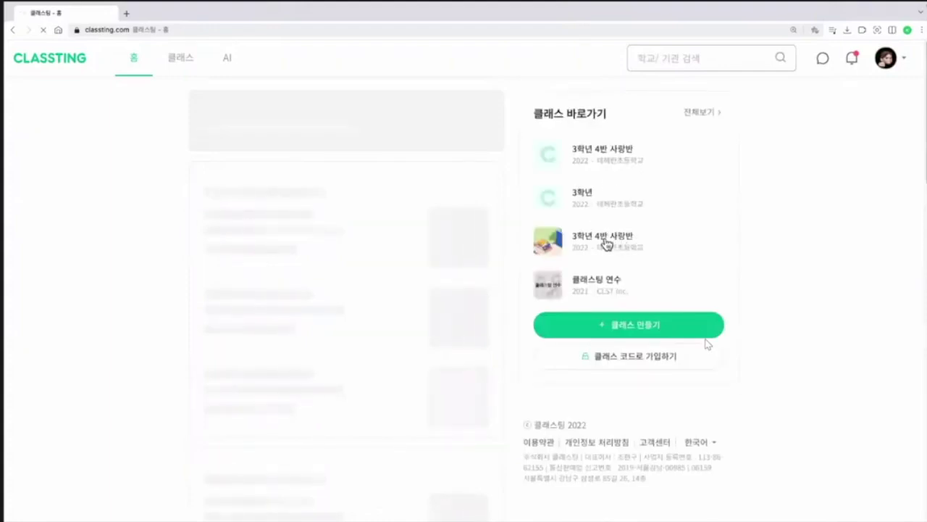
click(604, 243)
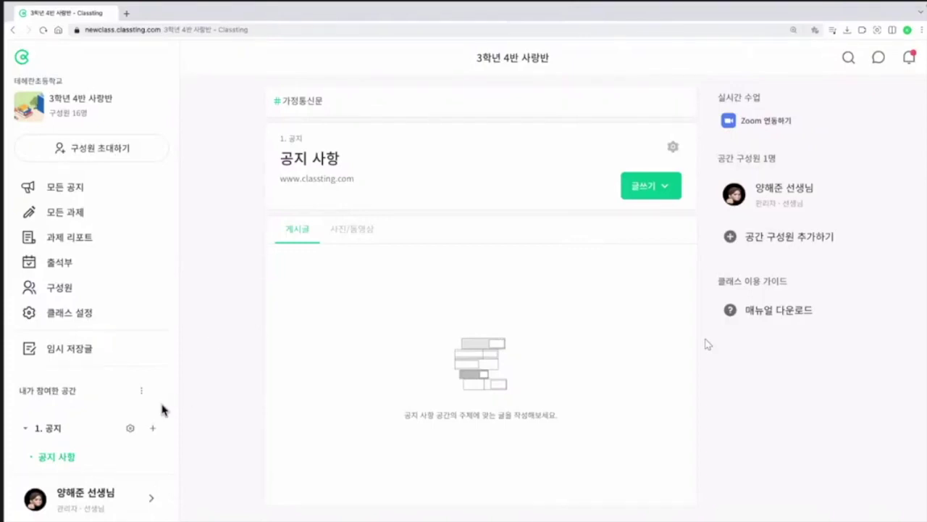
Step: Open the 공지 사항 space settings and scroll through its member checklist
scroll(111, 421, down, 1)
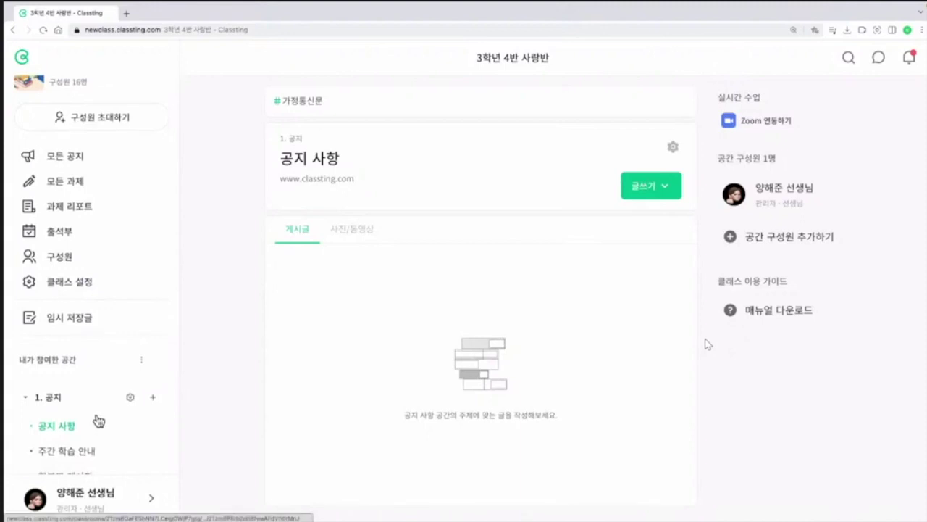
click(676, 148)
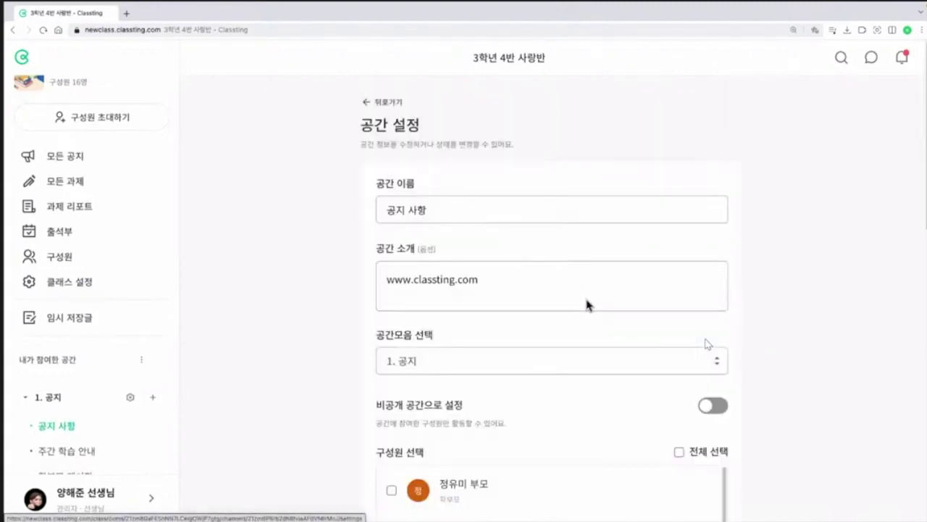
scroll(585, 303, down, 1)
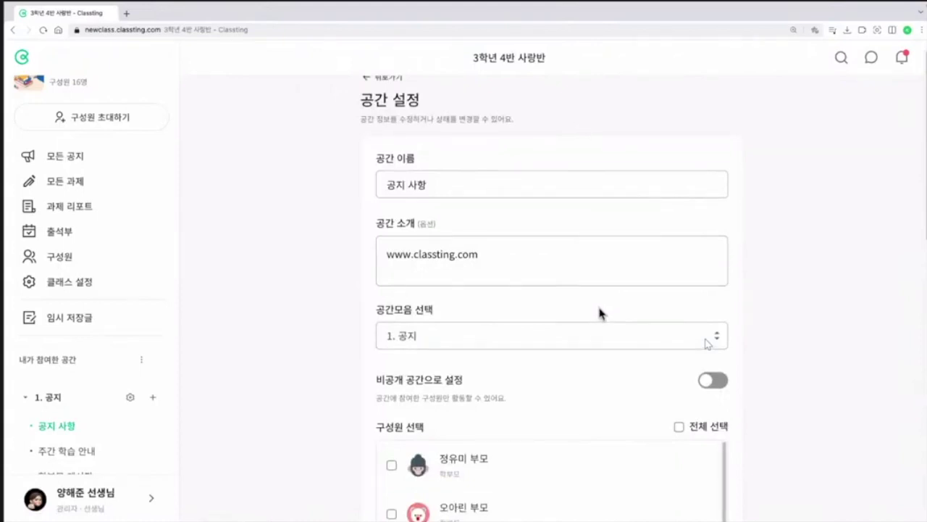
scroll(611, 366, down, 3)
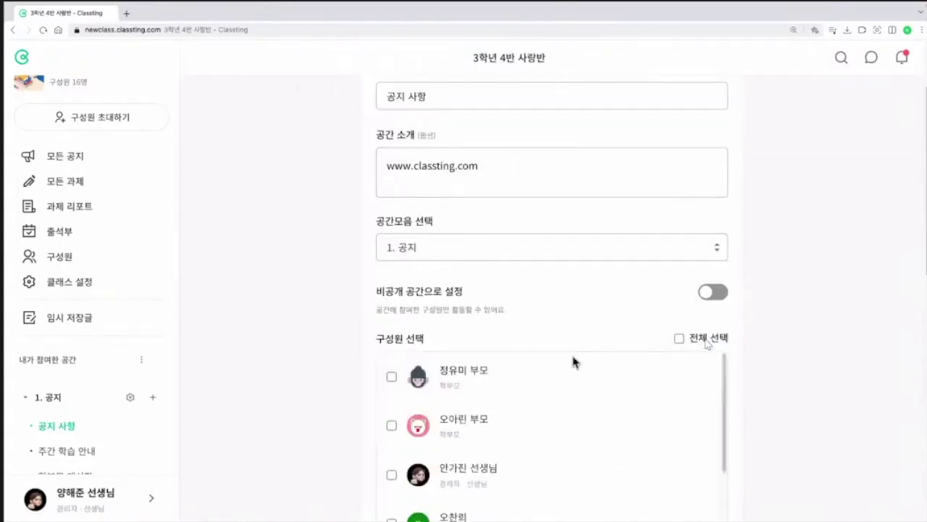
scroll(410, 347, down, 2)
scroll(399, 354, up, 1)
Step: Tick two parents and the teacher, then include every class member in the space
click(392, 358)
click(392, 407)
click(392, 456)
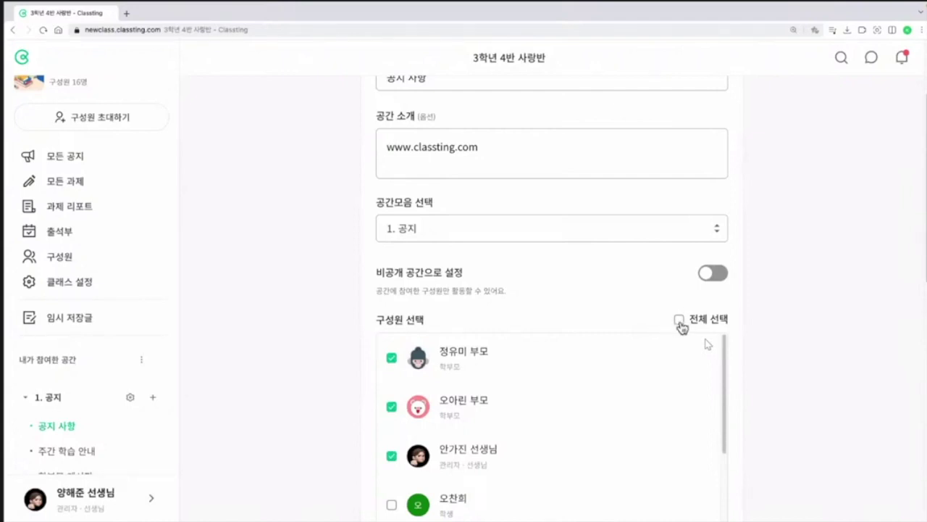
click(679, 320)
scroll(704, 333, down, 5)
scroll(777, 351, down, 5)
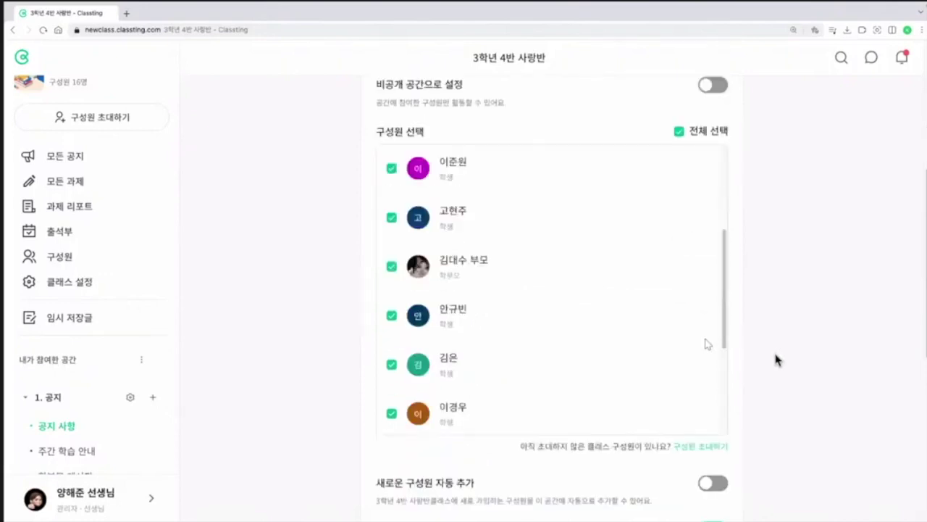
scroll(775, 371, down, 2)
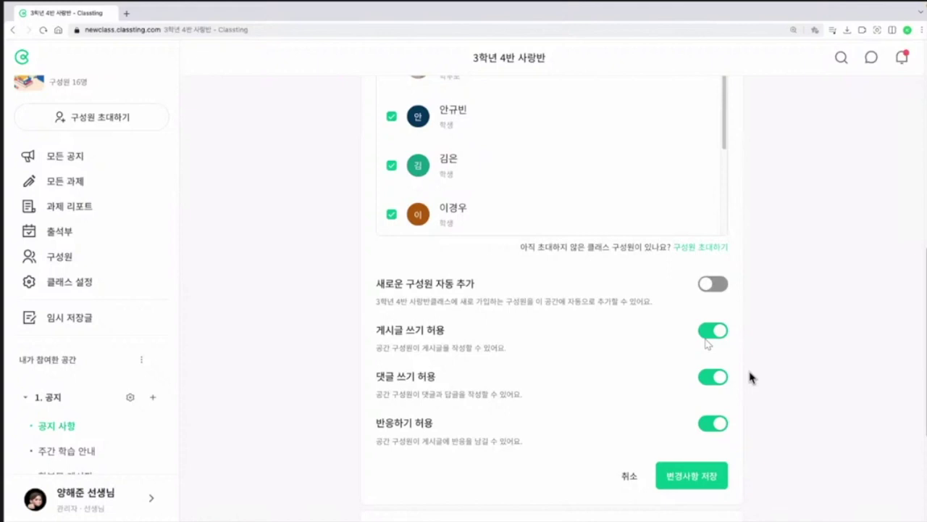
scroll(569, 254, up, 2)
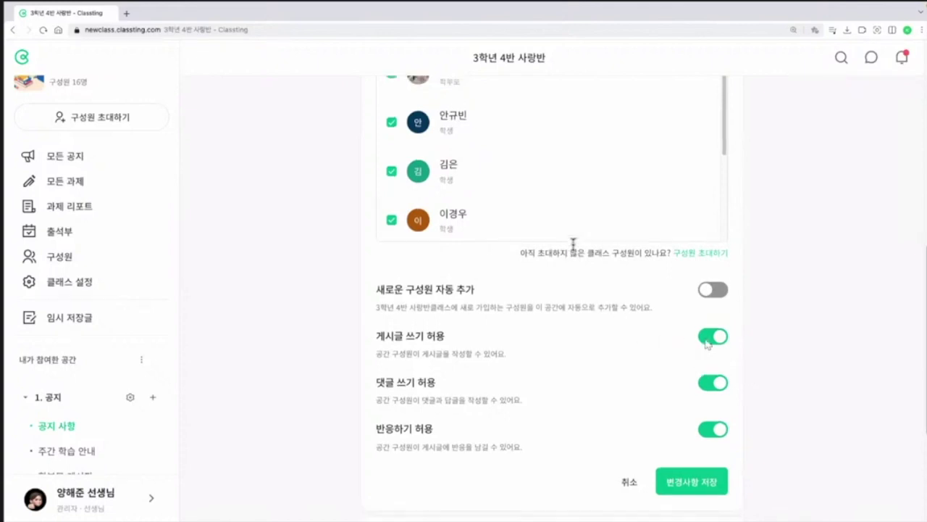
scroll(569, 261, up, 2)
scroll(500, 313, down, 1)
scroll(500, 313, down, 1)
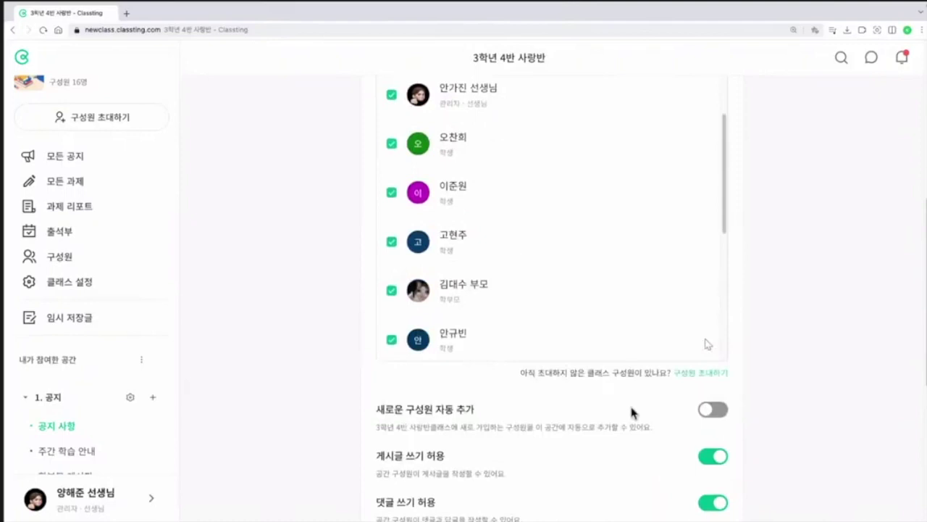
Step: Turn on 새로운 구성원 자동 추가, turn off 게시글 쓰기 허용 and 댓글 쓰기 허용, and save the changes
click(714, 412)
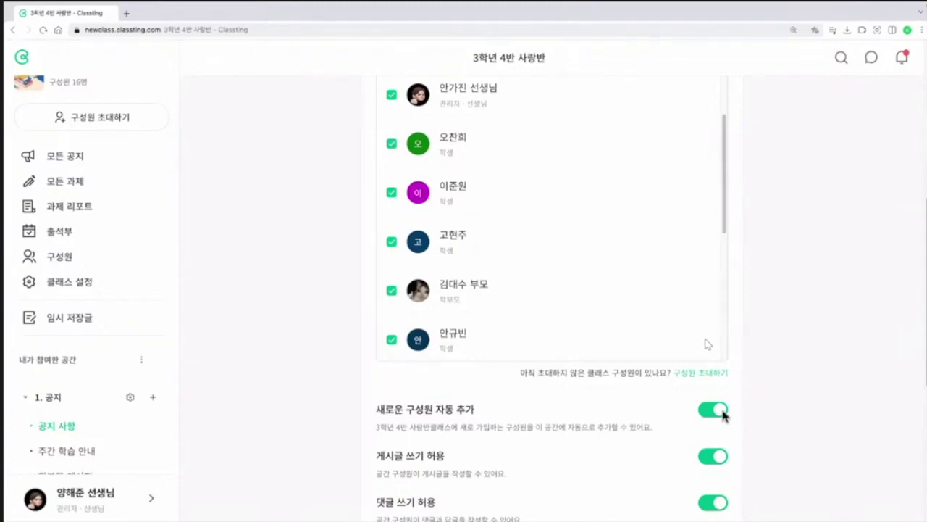
scroll(759, 391, down, 1)
scroll(760, 394, down, 1)
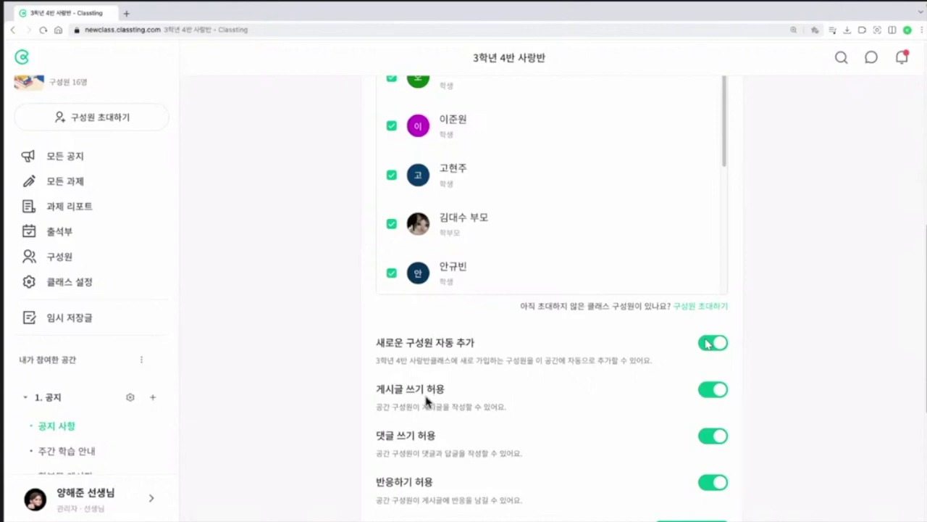
scroll(427, 405, down, 1)
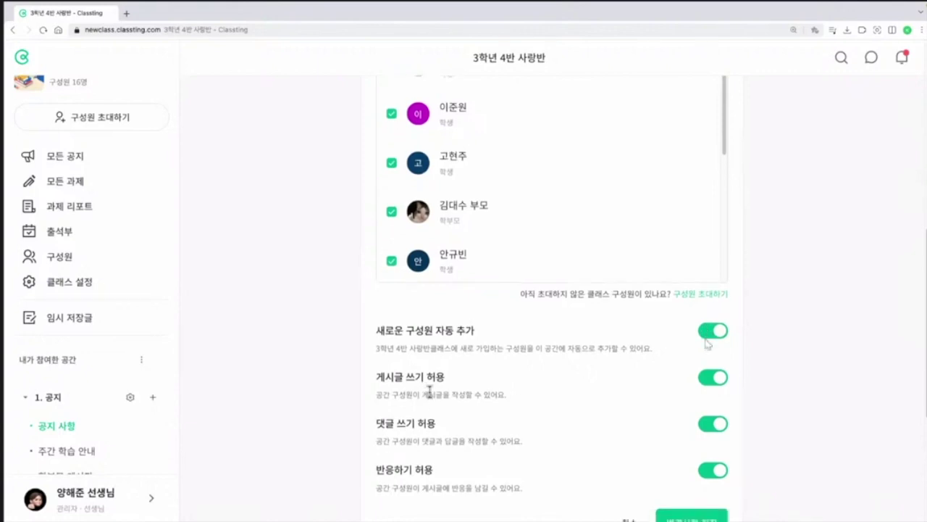
click(704, 385)
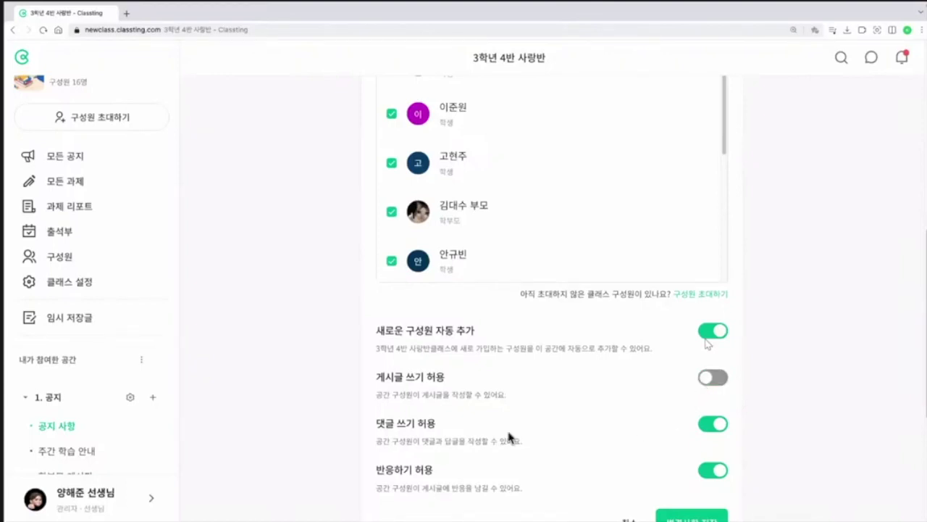
click(713, 425)
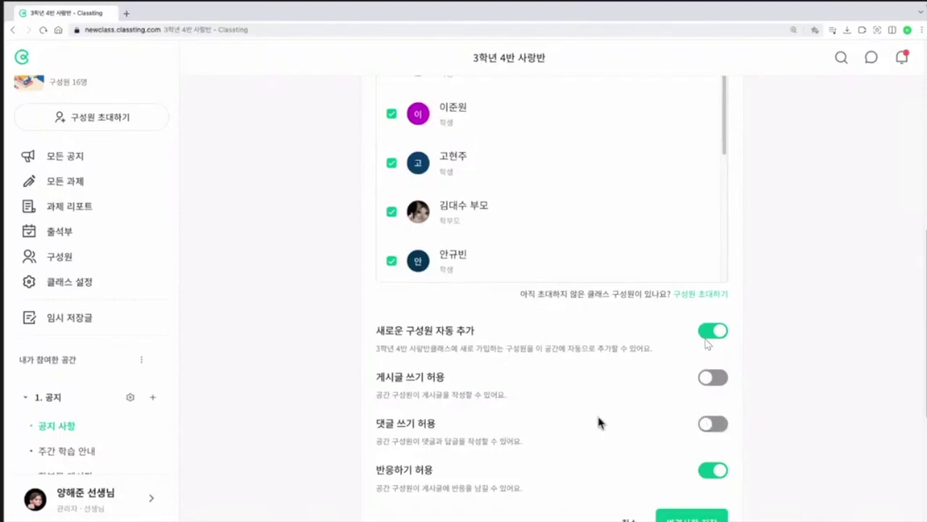
scroll(596, 422, down, 1)
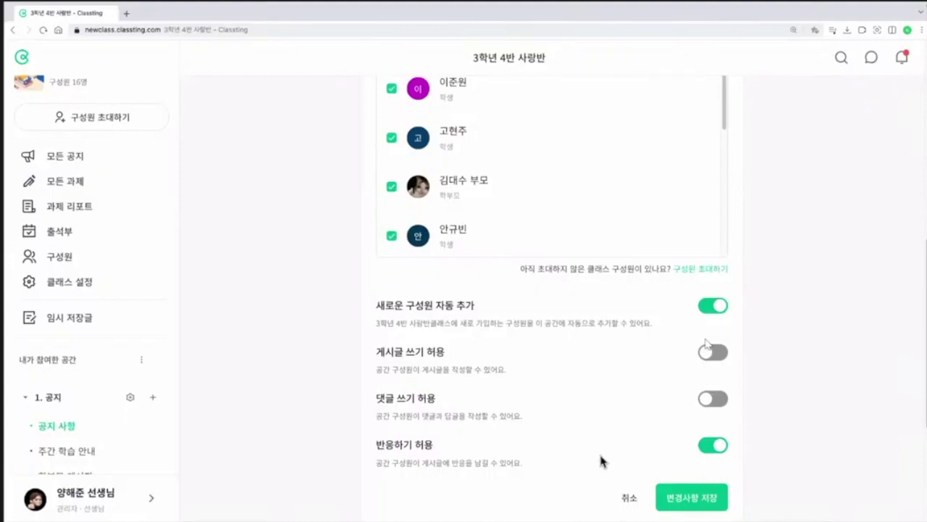
scroll(628, 463, down, 1)
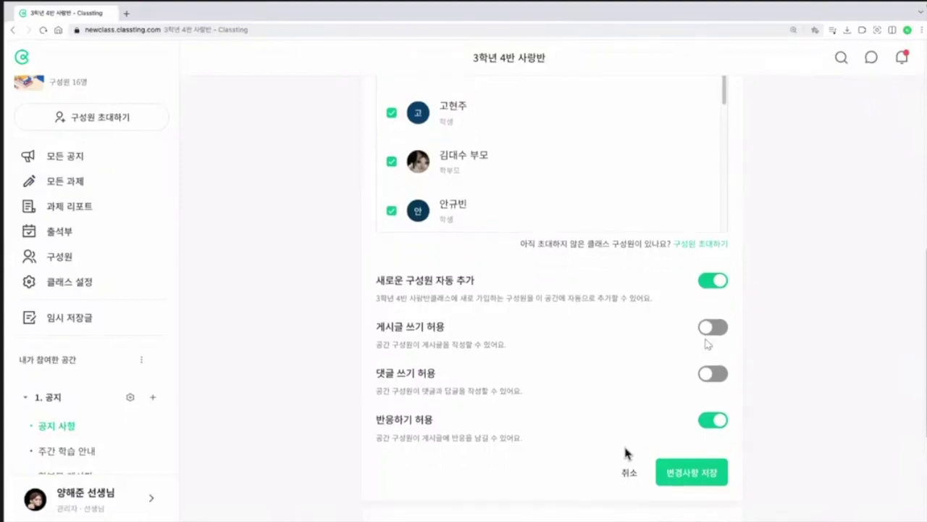
click(709, 485)
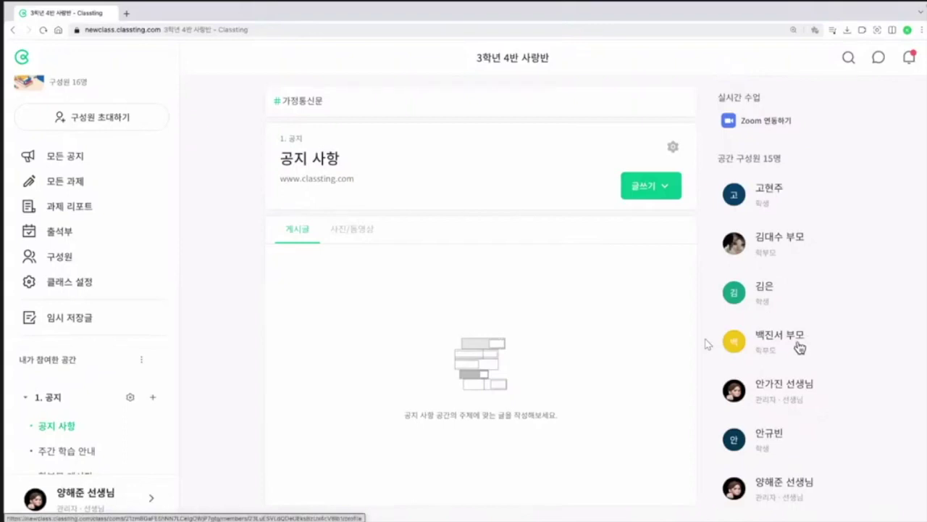
Step: Open the 학부모 게시판 board under 1. 공지 in the sidebar
scroll(146, 302, down, 1)
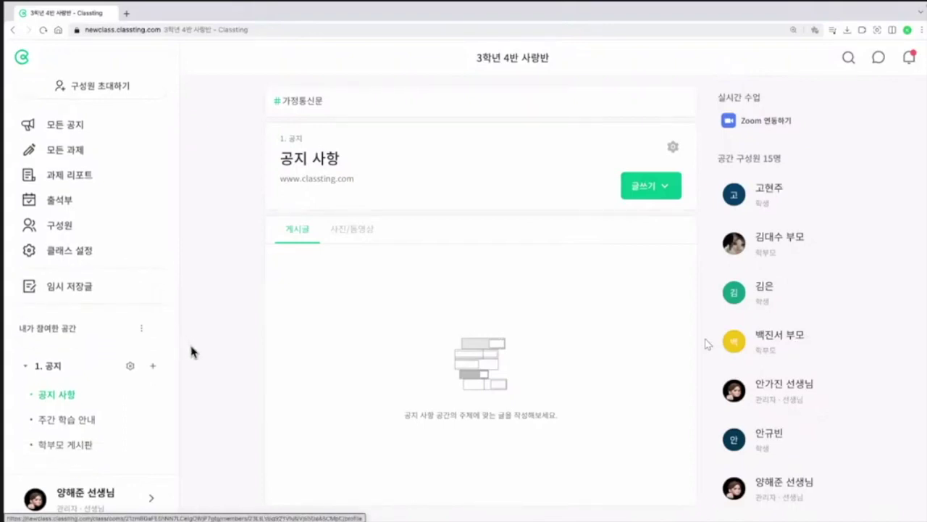
scroll(179, 378, down, 1)
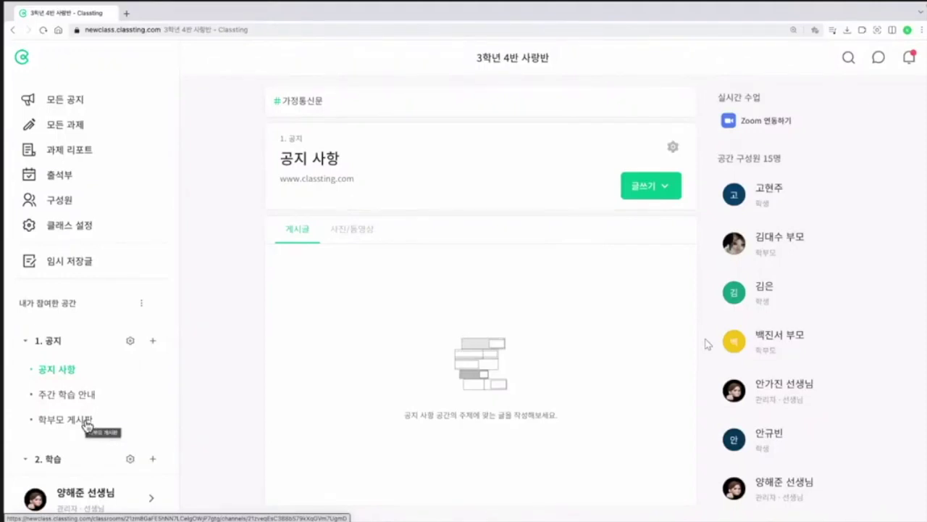
click(86, 421)
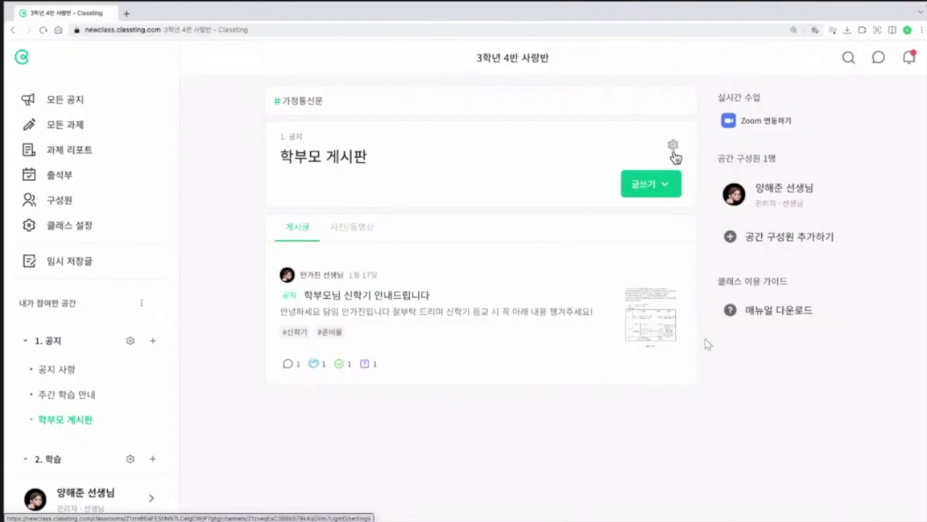
Step: Open the 학부모 게시판 space settings and turn on 비공개 공간으로 설정
click(673, 150)
scroll(751, 261, down, 1)
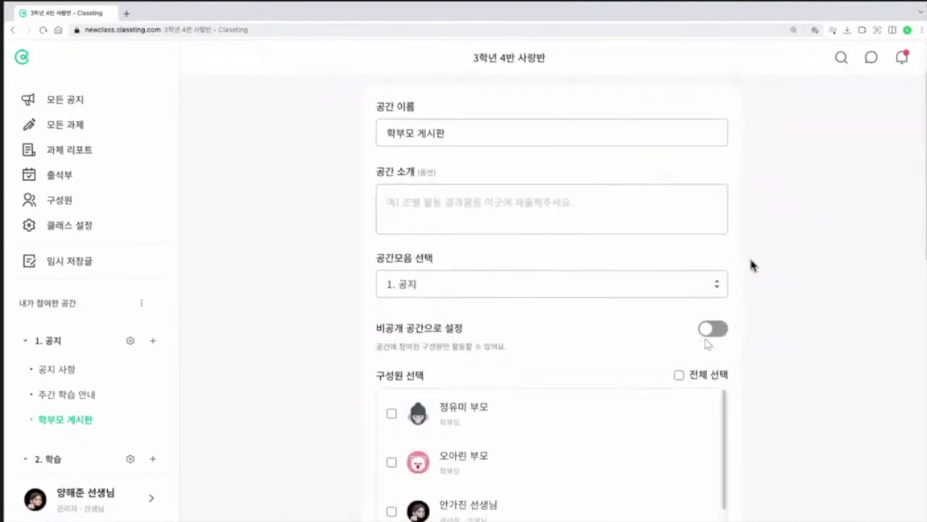
click(715, 331)
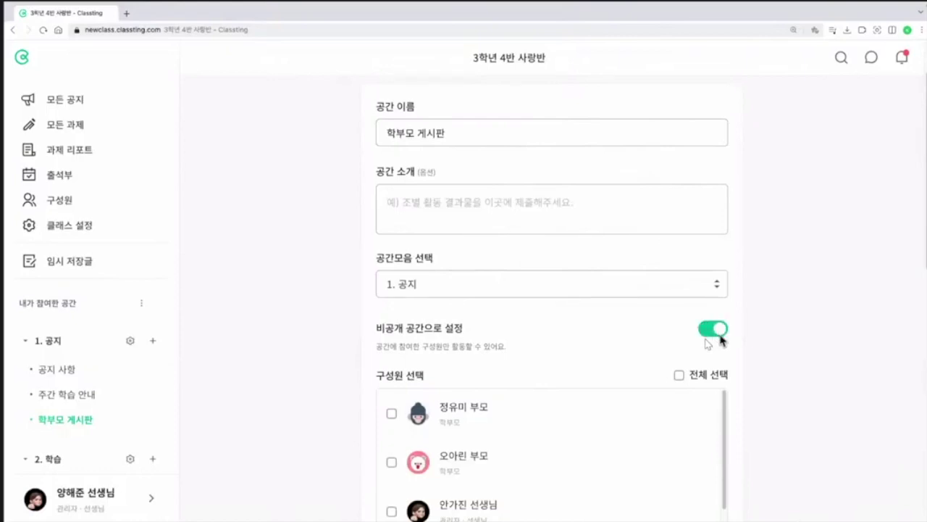
scroll(797, 370, down, 1)
scroll(782, 366, down, 1)
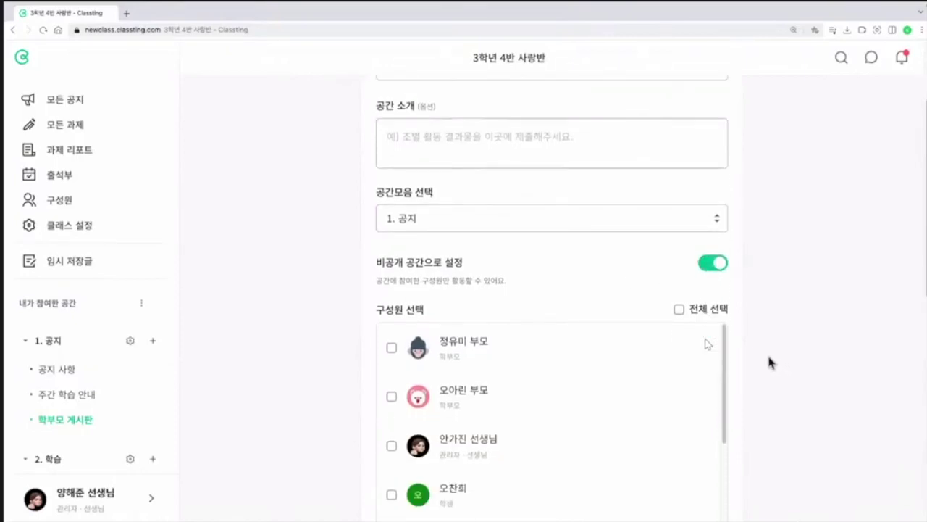
Step: Add five parents and the teacher as members of the private space
click(392, 350)
click(392, 397)
click(392, 446)
scroll(394, 449, down, 2)
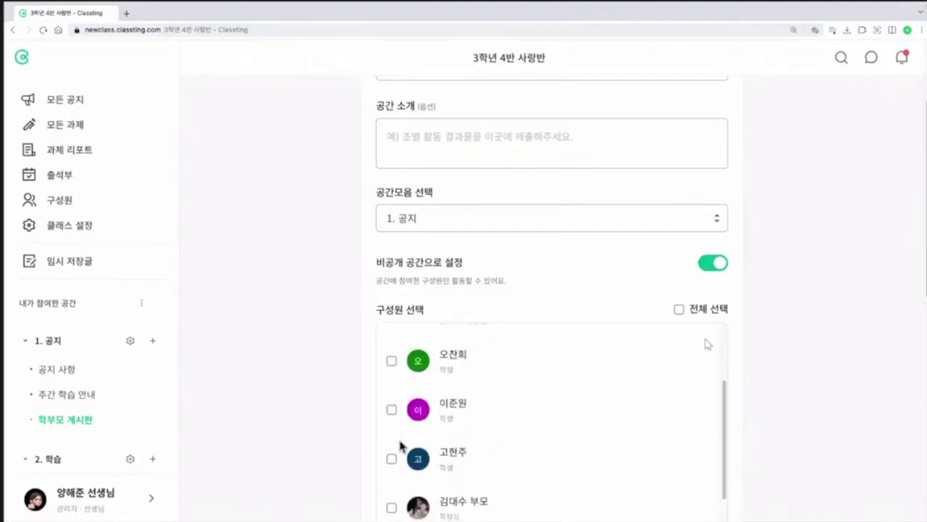
click(392, 494)
scroll(337, 402, down, 4)
scroll(464, 242, down, 2)
scroll(457, 248, down, 4)
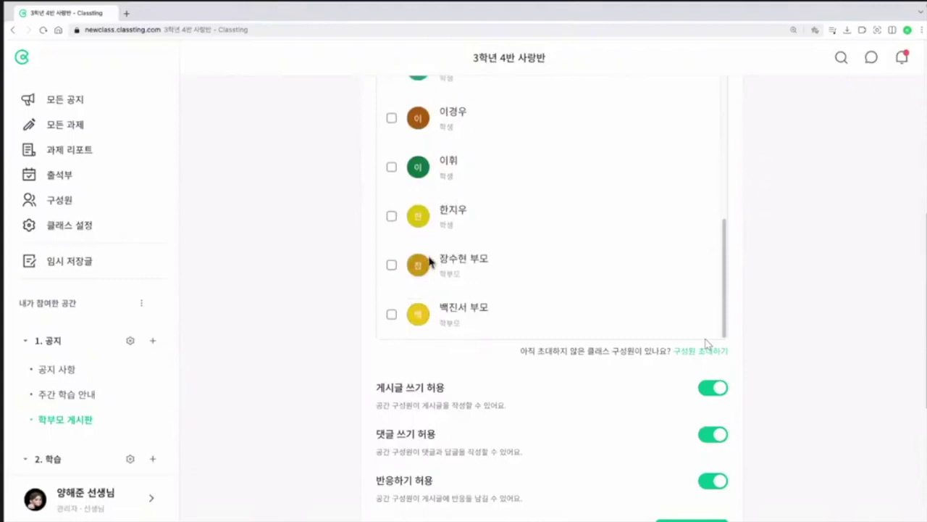
click(392, 266)
click(391, 314)
Step: Save the private 학부모 게시판 settings with 변경사항 저장
scroll(584, 299, down, 1)
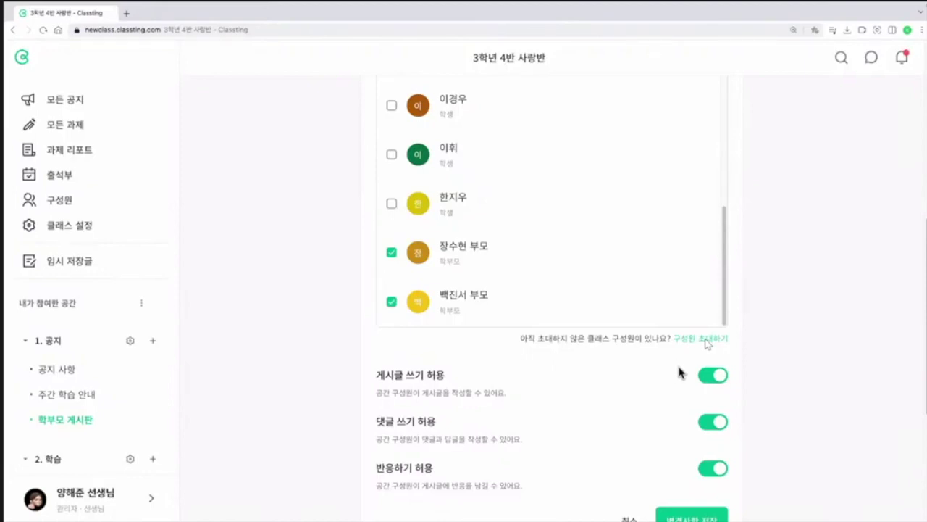
scroll(682, 381, down, 1)
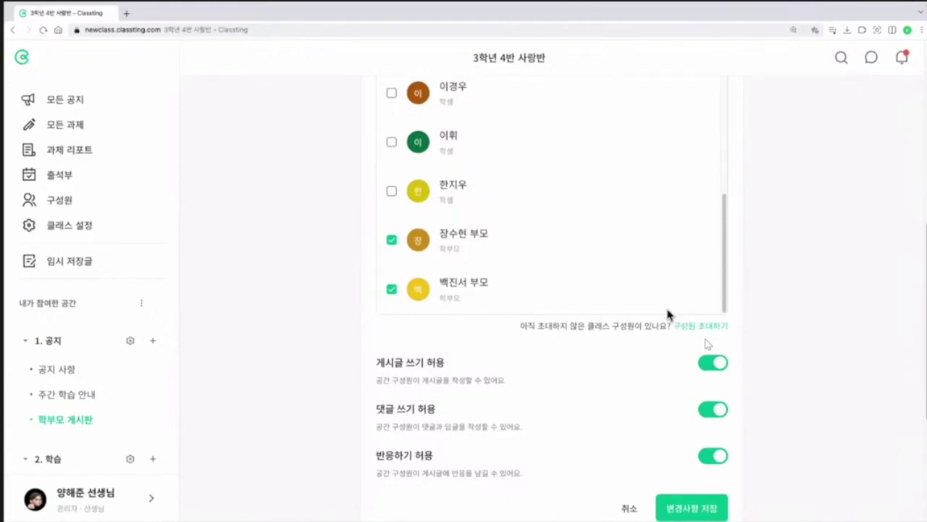
scroll(681, 359, down, 1)
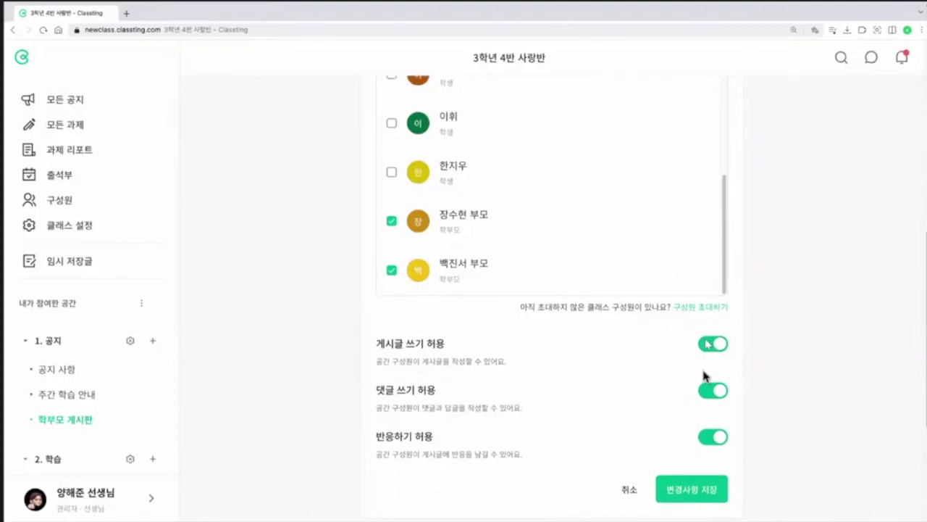
click(722, 503)
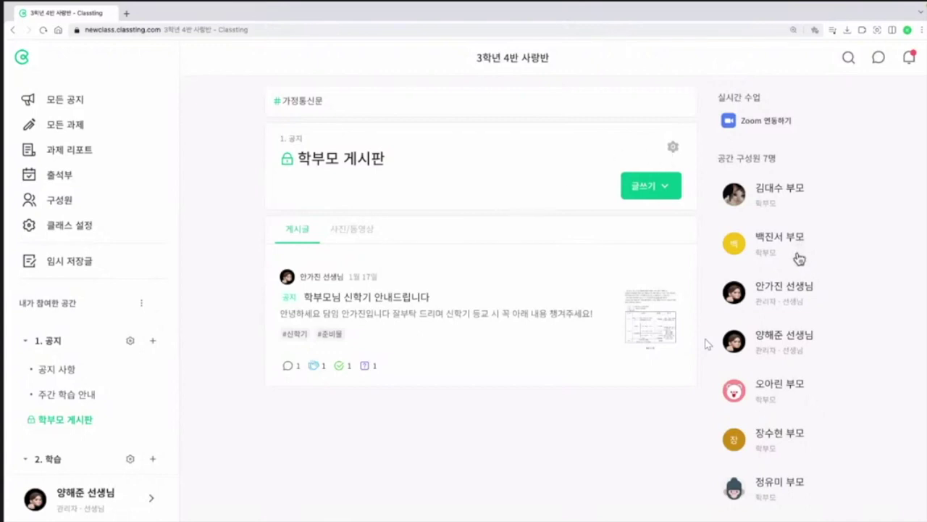
click(738, 193)
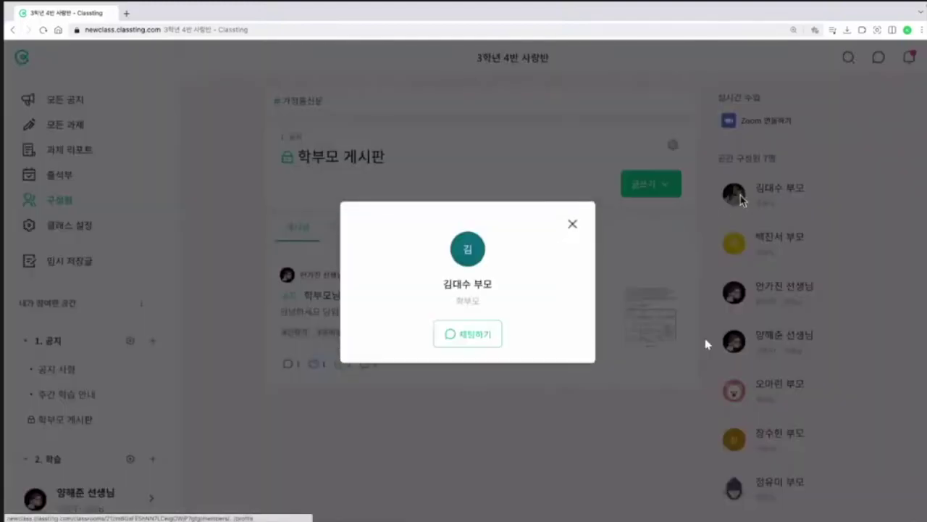
click(474, 334)
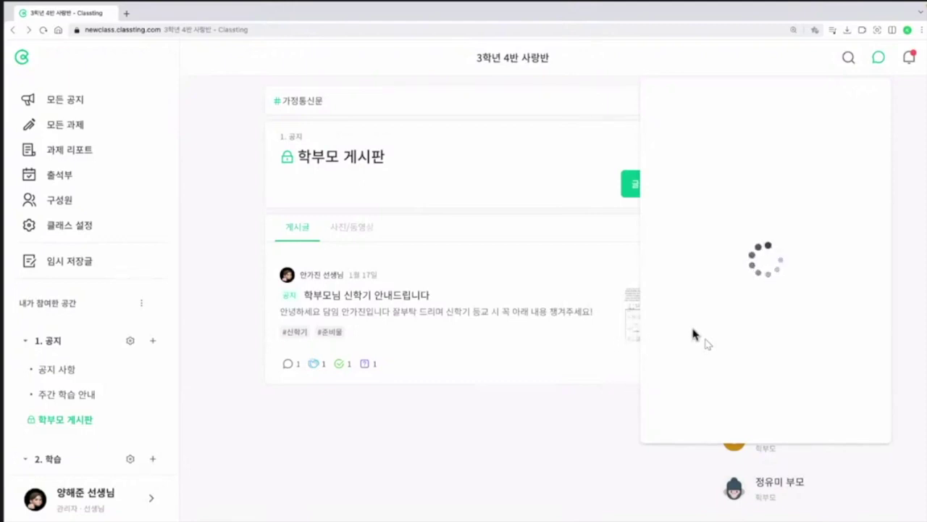
click(565, 431)
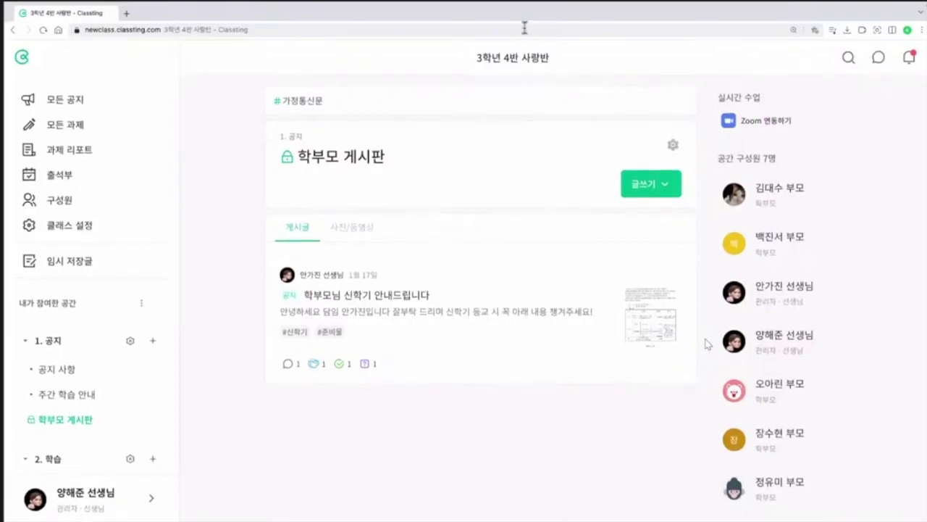
scroll(151, 378, down, 3)
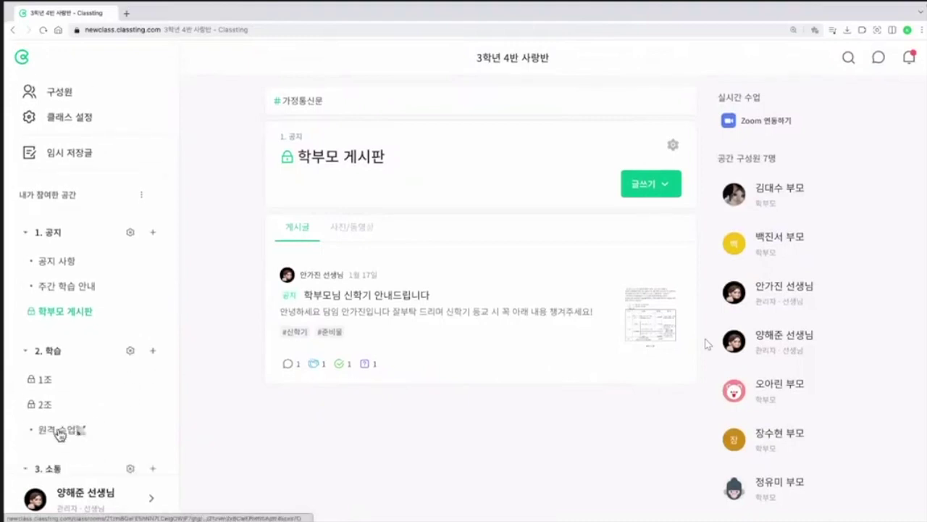
Step: Archive the 원격 수업 space via 공간 보관 in its settings and confirm
click(60, 431)
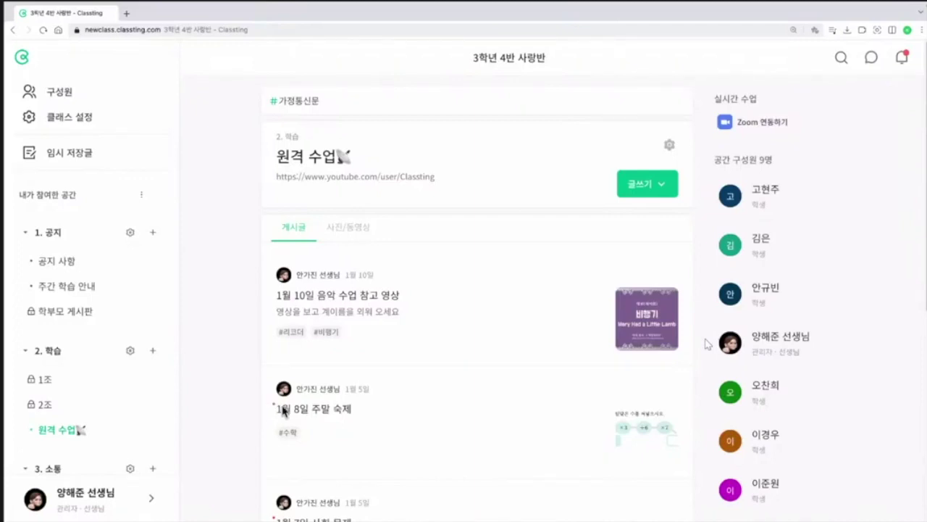
click(669, 144)
scroll(744, 292, down, 10)
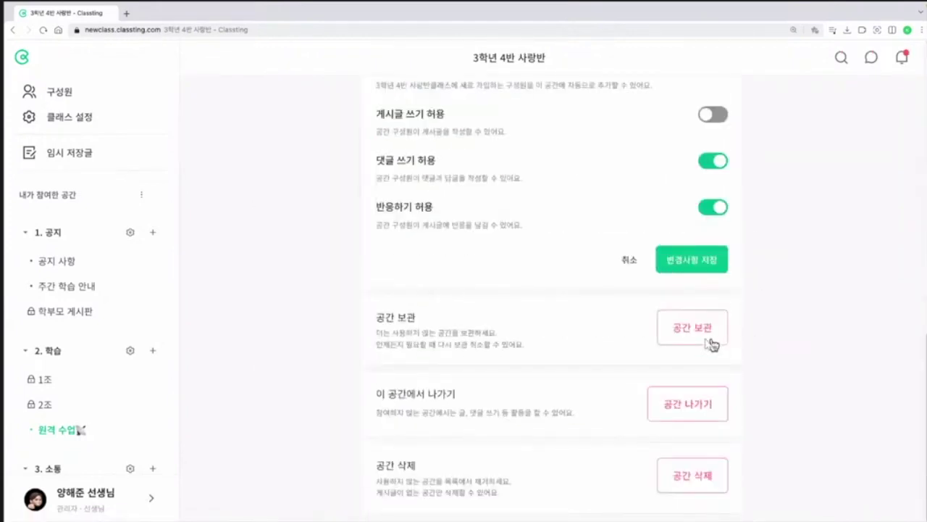
click(693, 329)
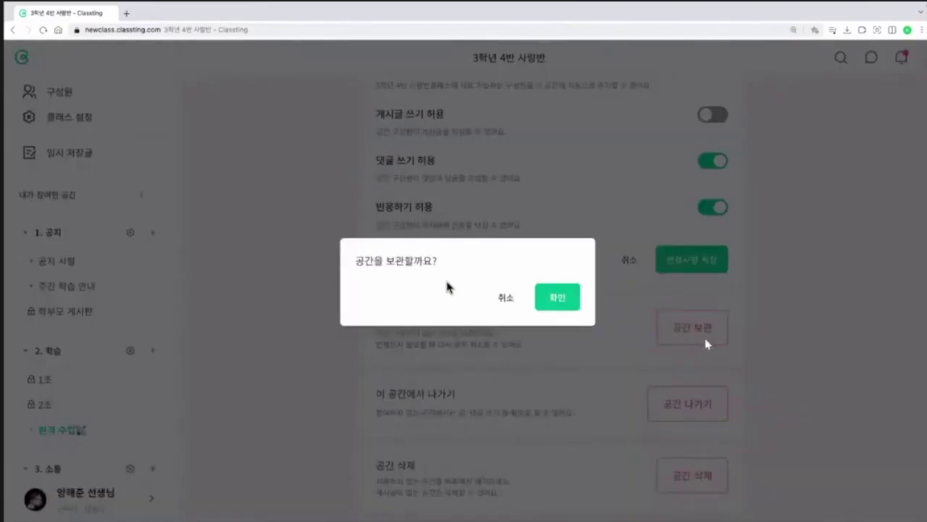
click(558, 306)
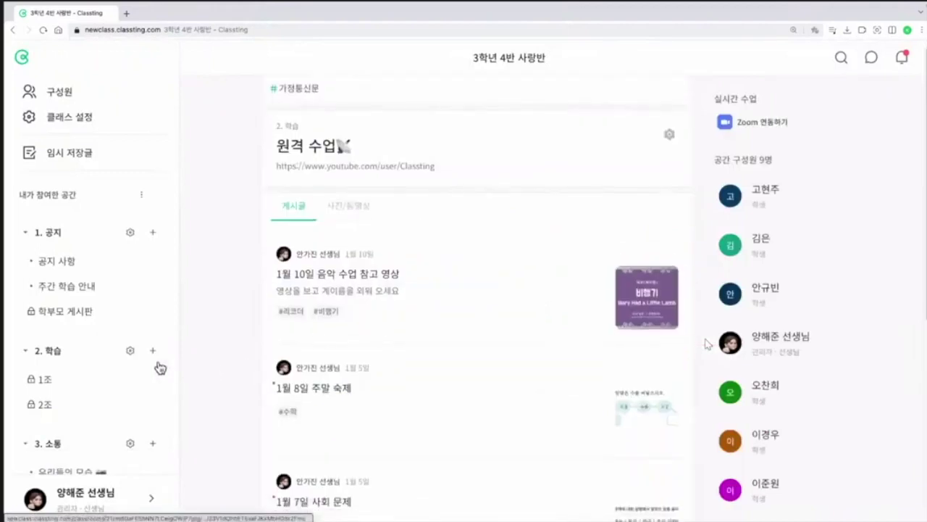
Step: Choose 모든 공간 보기 from the ⋮ menu beside 내가 참여한 공간
scroll(94, 383, down, 1)
scroll(93, 383, up, 5)
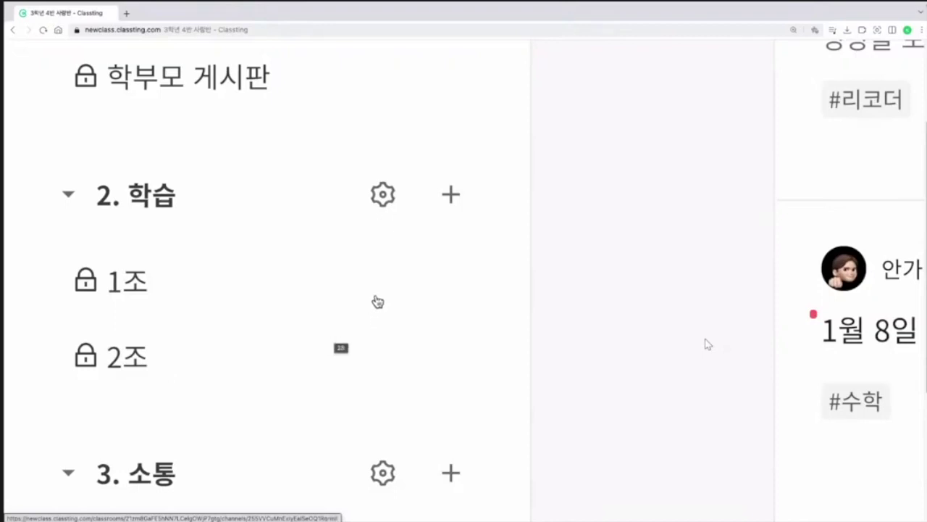
scroll(397, 197, down, 2)
scroll(397, 197, down, 3)
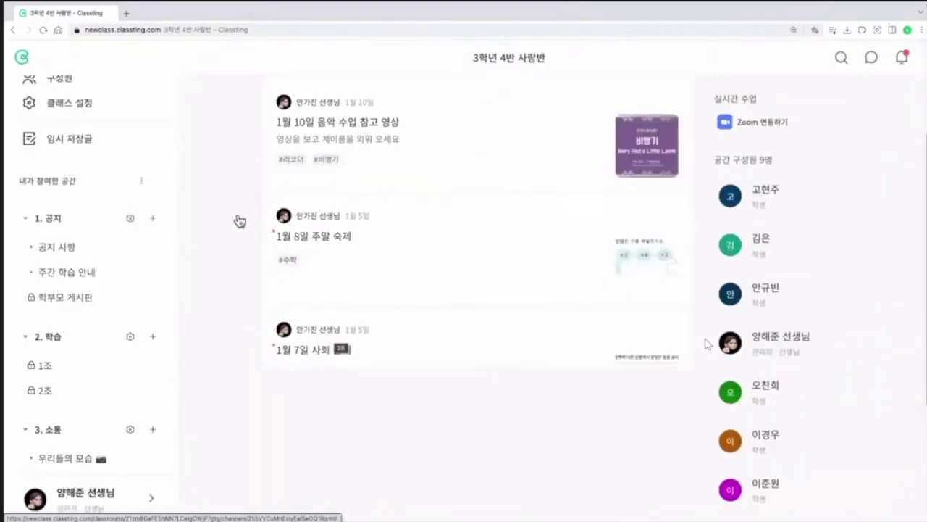
click(140, 180)
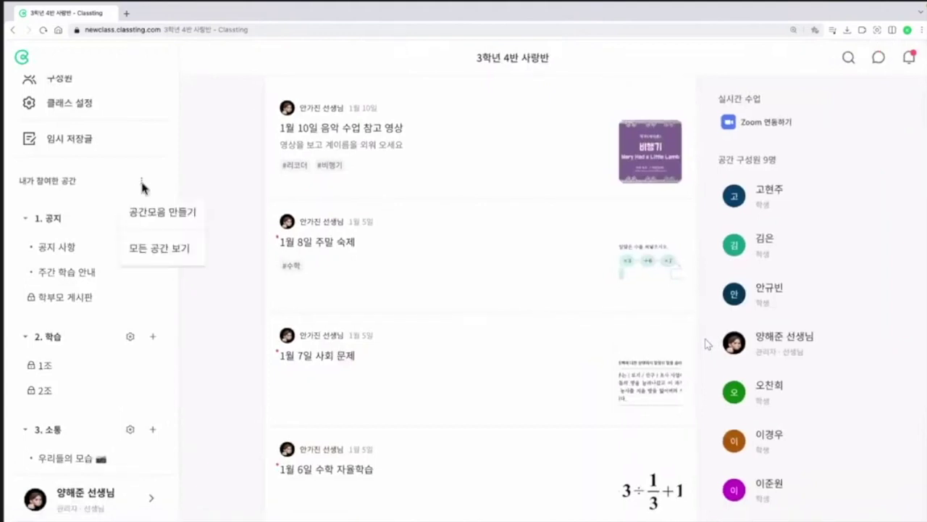
click(165, 263)
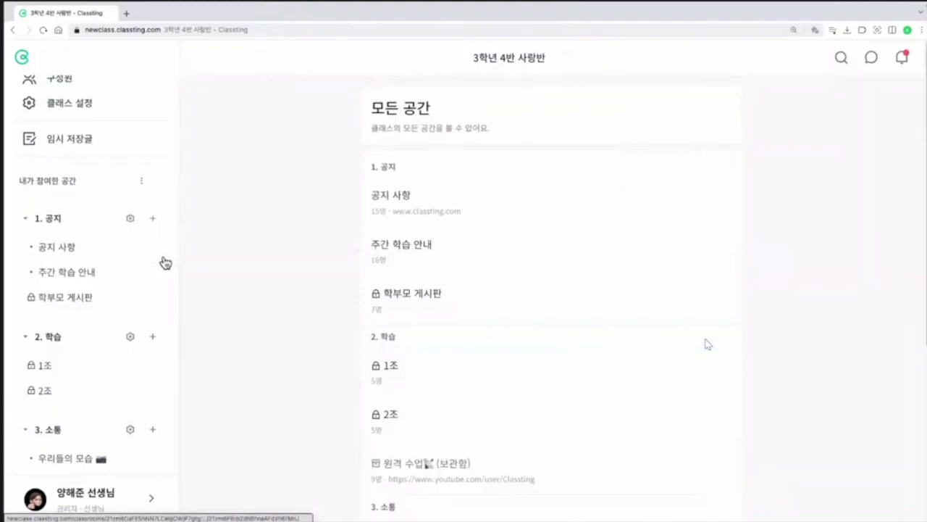
Step: Open the archived 원격 수업 space from the 모든 공간 list, then its settings
scroll(489, 324, down, 3)
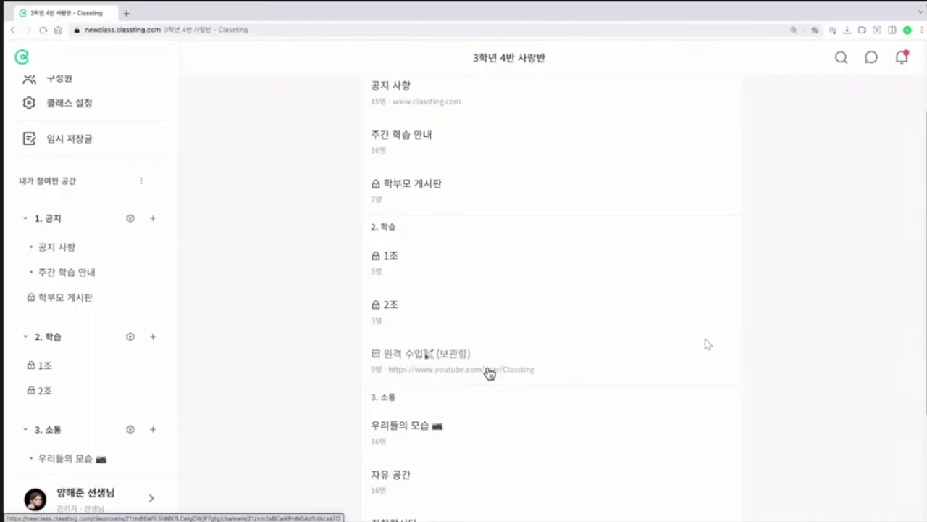
click(490, 371)
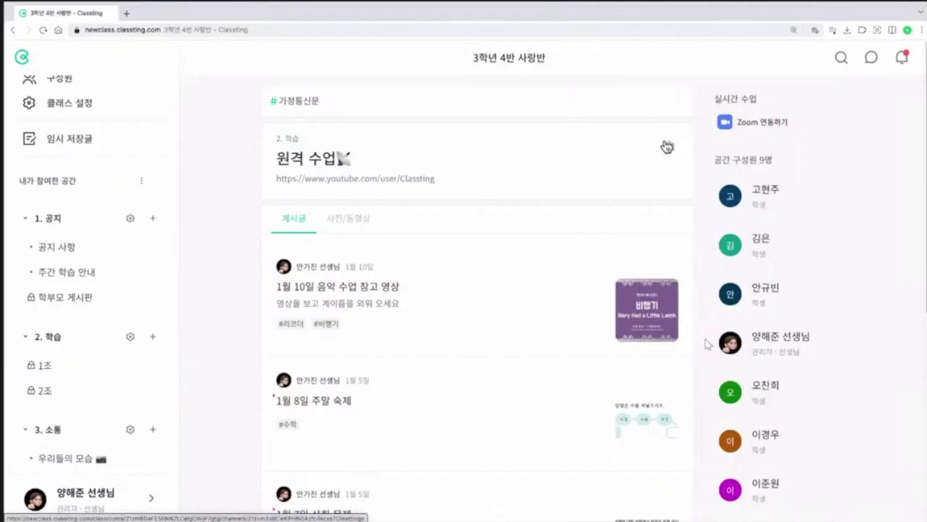
click(667, 147)
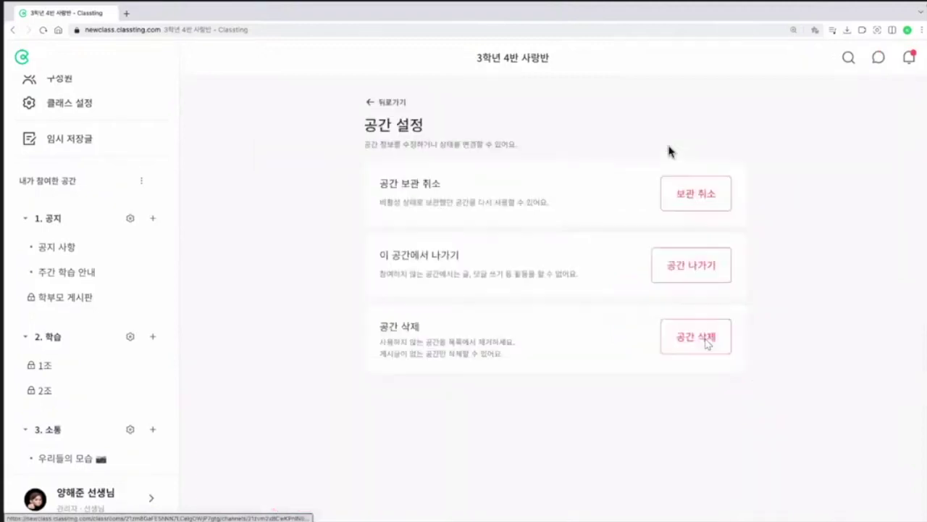
Step: Unarchive 원격 수업 with 보관 취소 and confirm with 확인
click(688, 209)
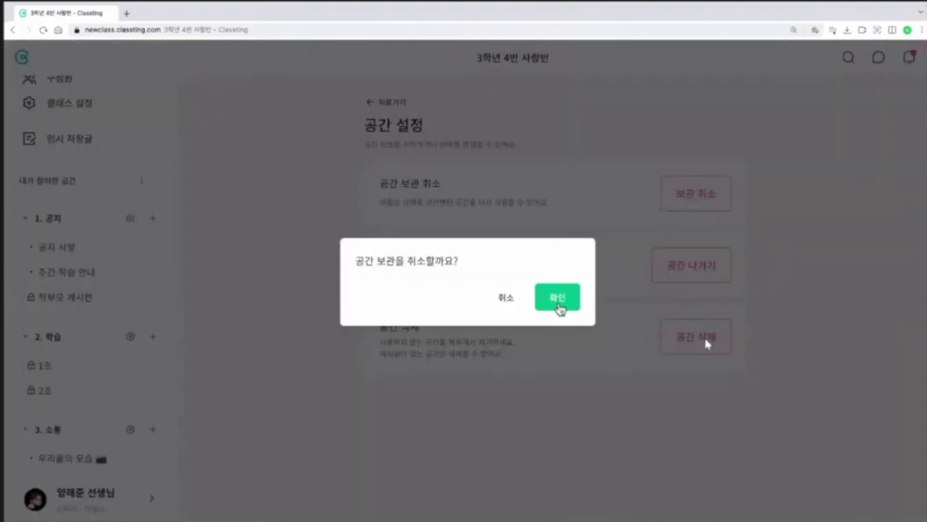
click(557, 301)
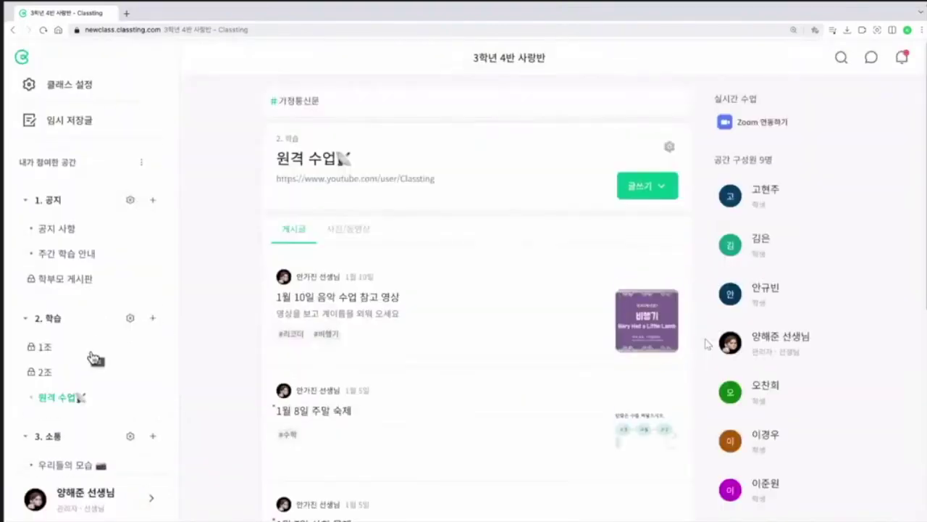
scroll(75, 382, up, 5)
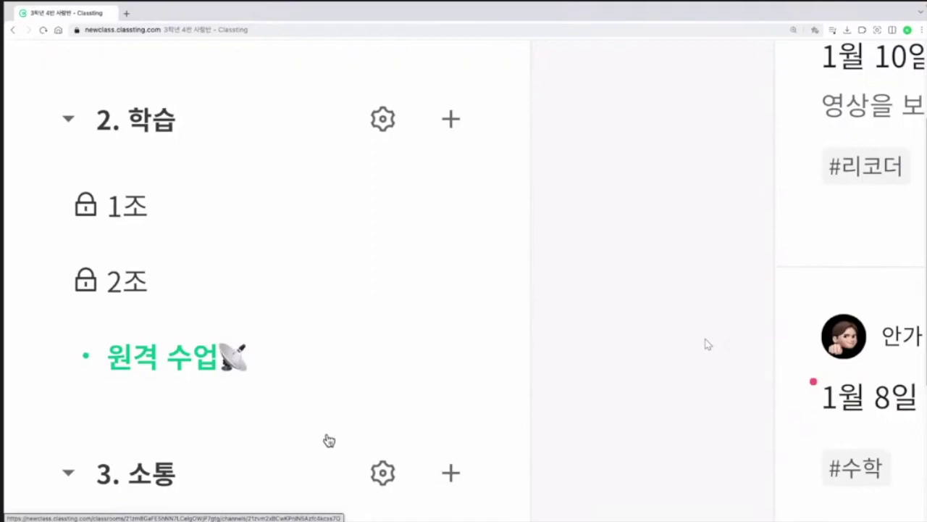
scroll(313, 390, down, 5)
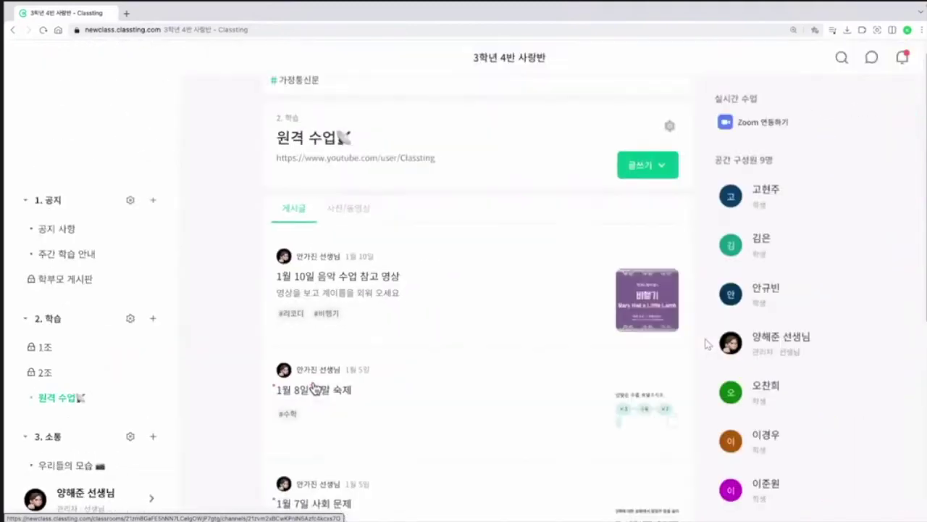
Step: Scroll the 원격 수업 space page sideways to bring its settings into view
scroll(400, 491, left, 3)
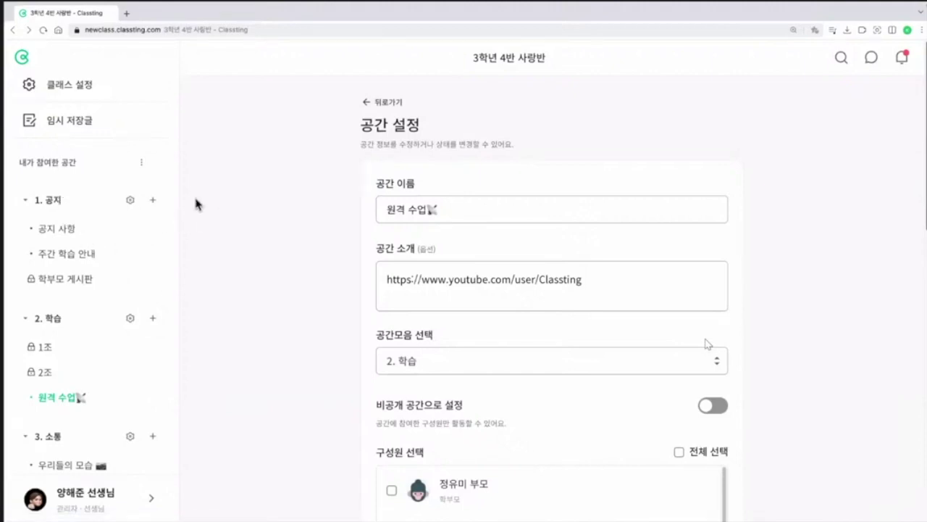
Step: Open the saved [가정통신문] 3월 2일 draft and make 환영해요 H1 and the 3학년 4반 어린이들 line H2
click(83, 122)
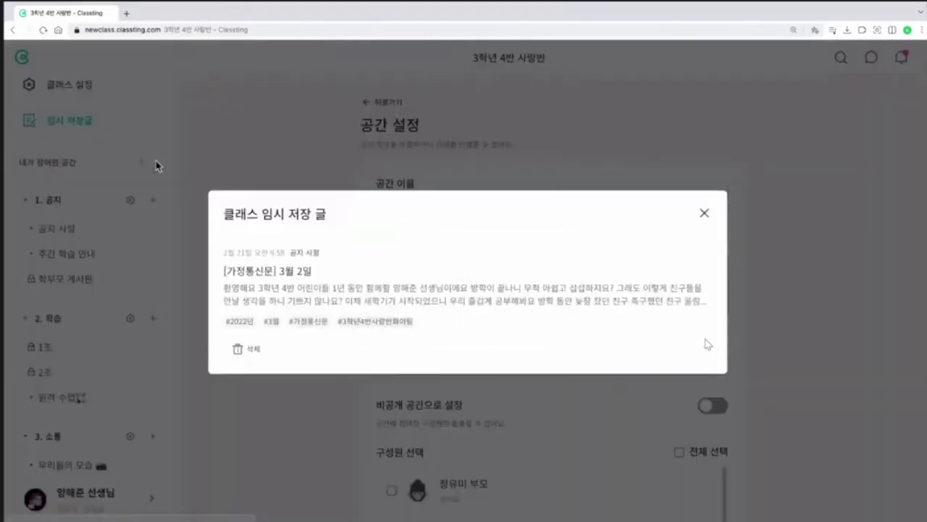
click(304, 300)
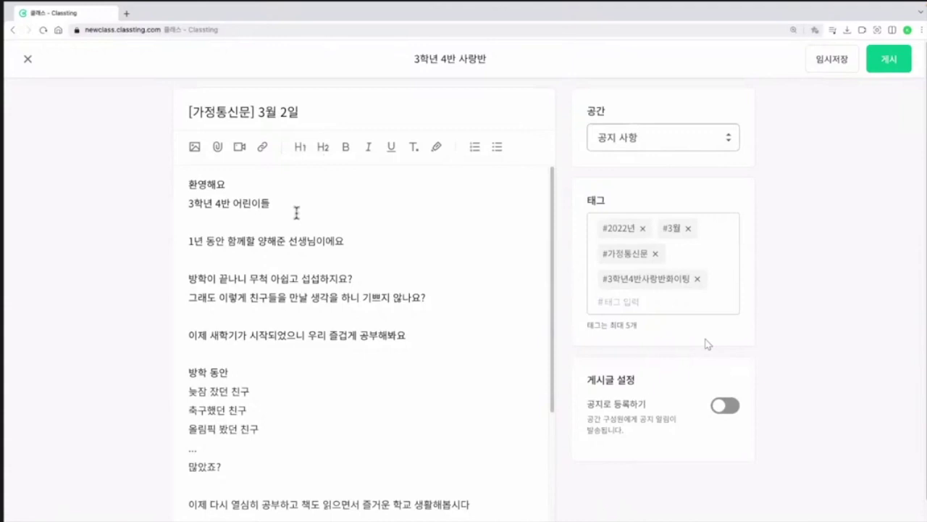
drag(249, 182, 194, 176)
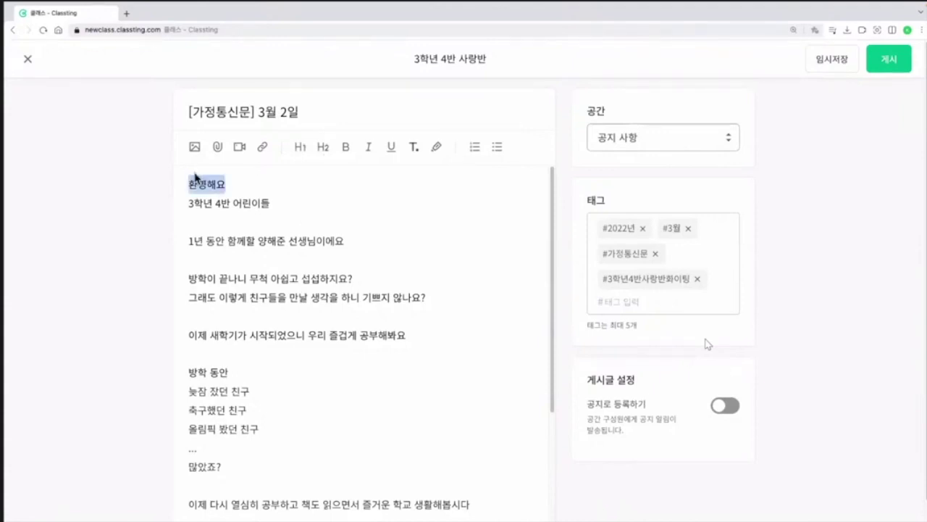
click(301, 149)
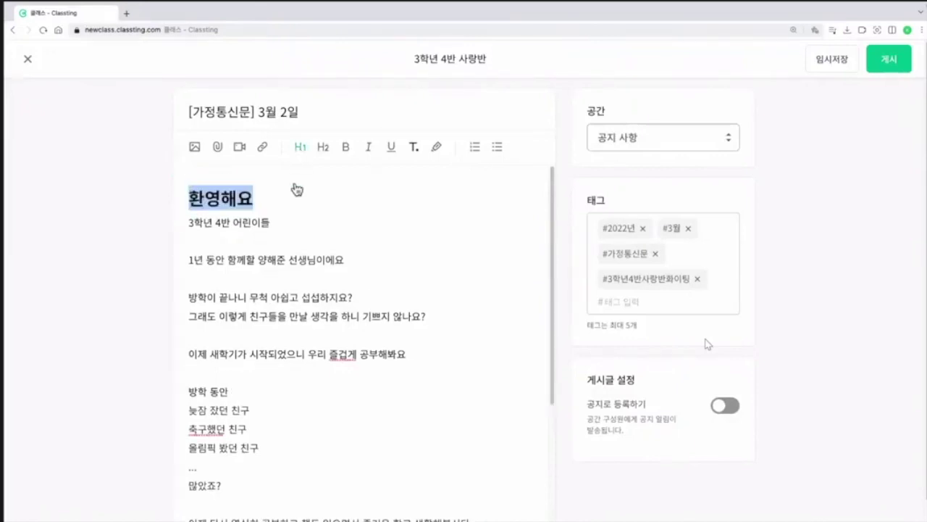
drag(263, 221, 168, 220)
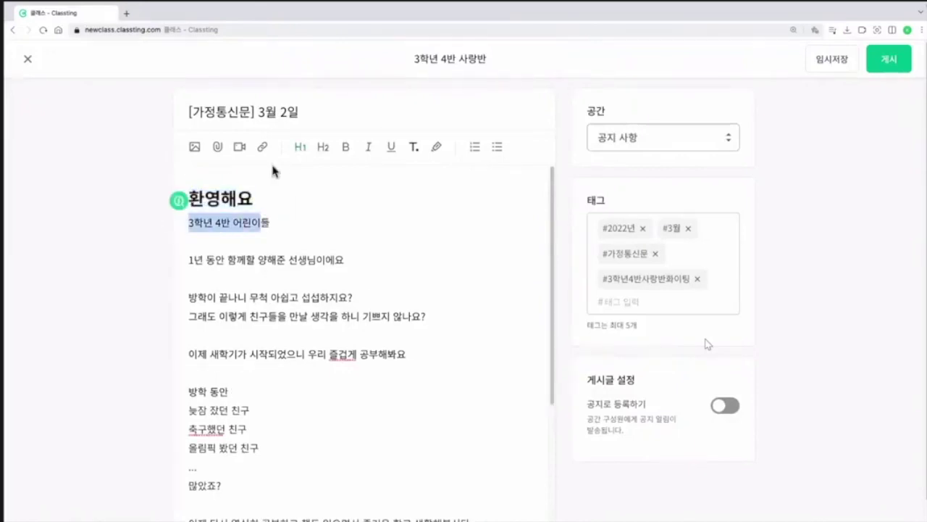
click(323, 150)
Step: Bold 선생님이에요, italicize 섭하지 and underline 을 하니 기, then select the 새학기 sentence
drag(346, 261, 289, 261)
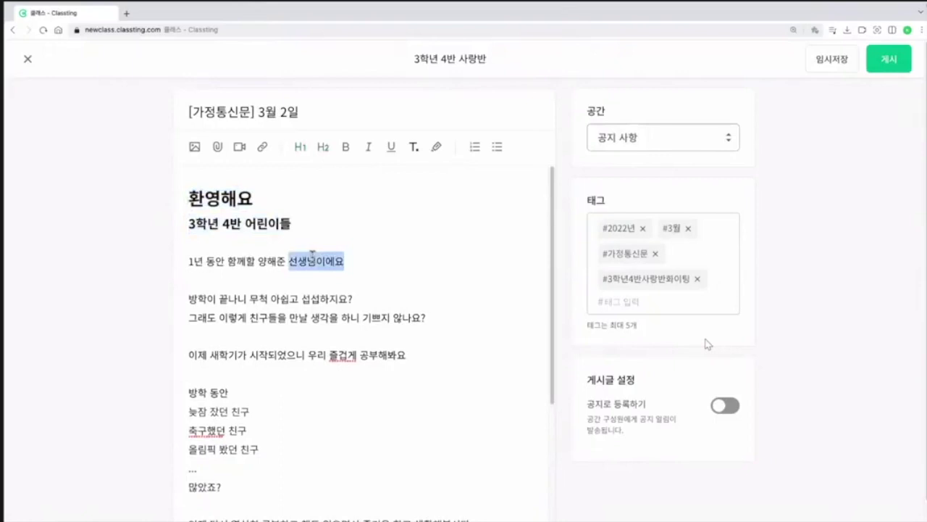
click(345, 147)
drag(341, 299, 311, 299)
click(369, 148)
drag(372, 318, 329, 313)
click(391, 147)
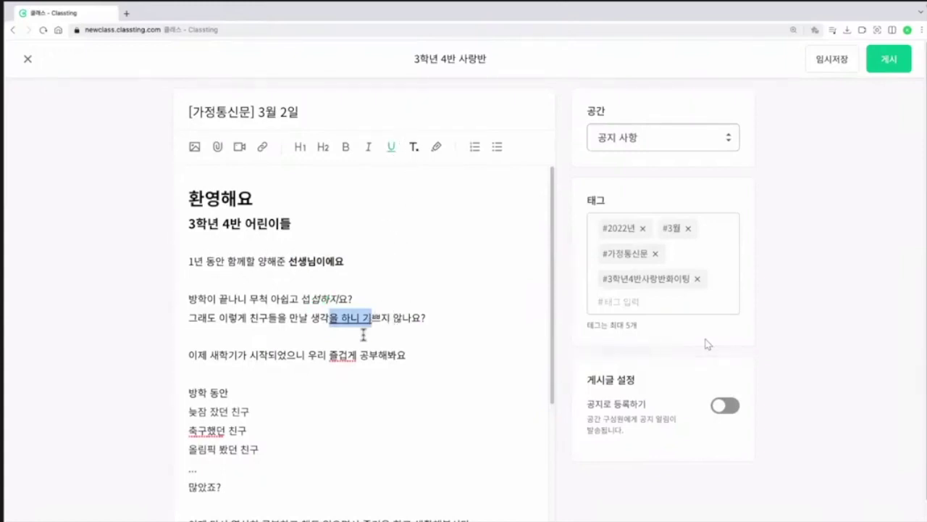
drag(406, 355, 155, 360)
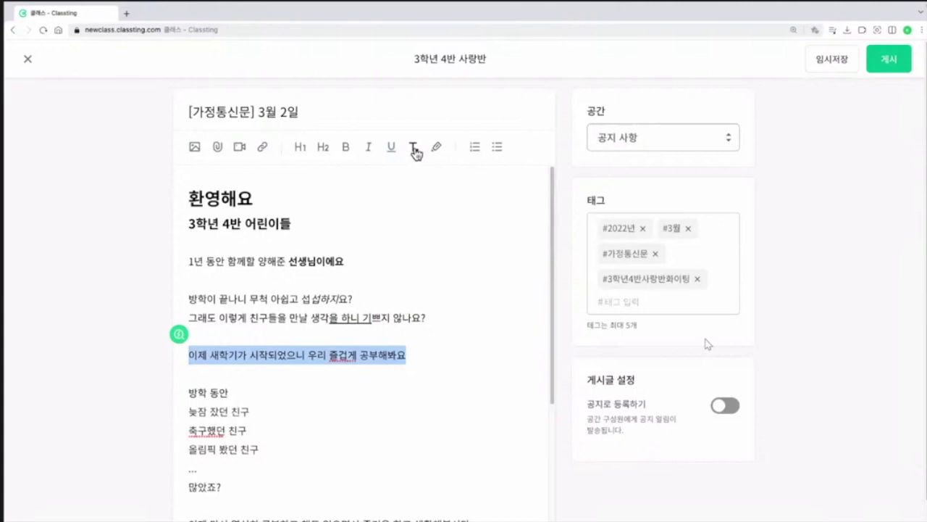
Step: Colour the 새학기 sentence red and give it a yellow highlight
click(414, 150)
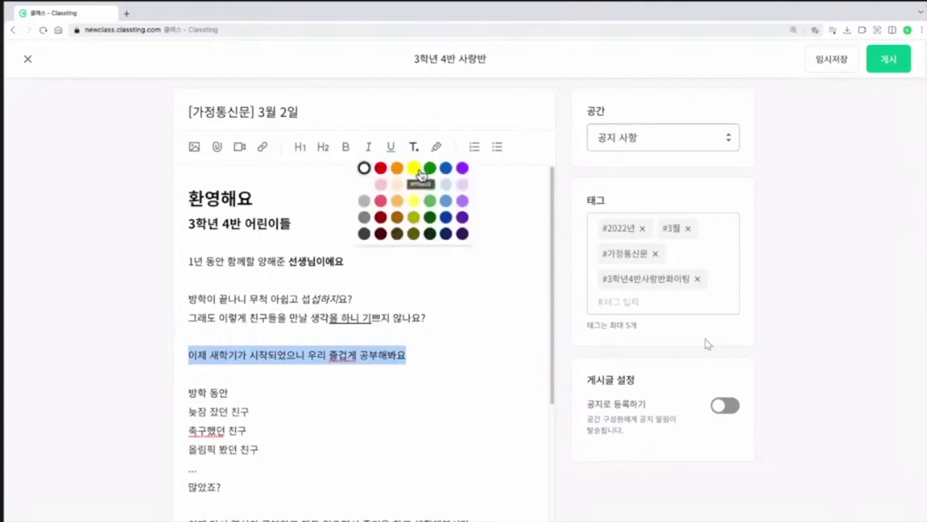
click(382, 169)
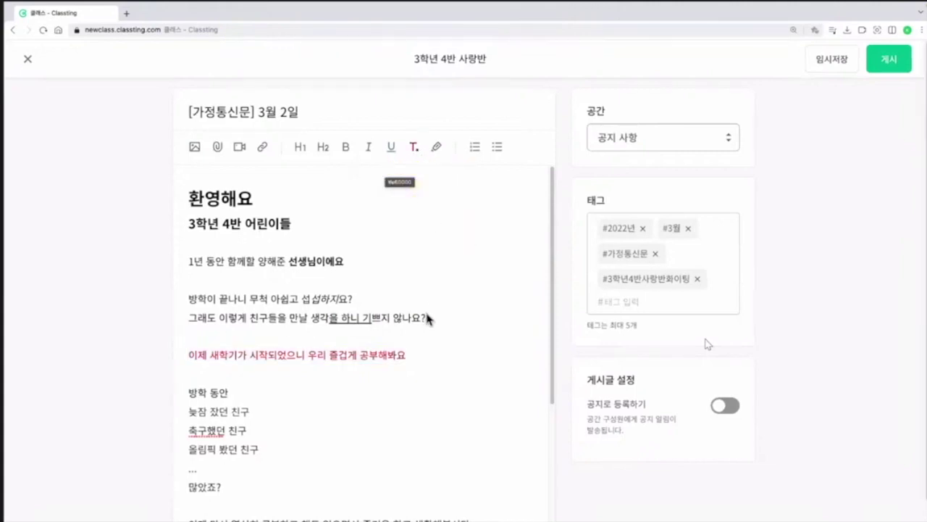
drag(407, 355, 187, 366)
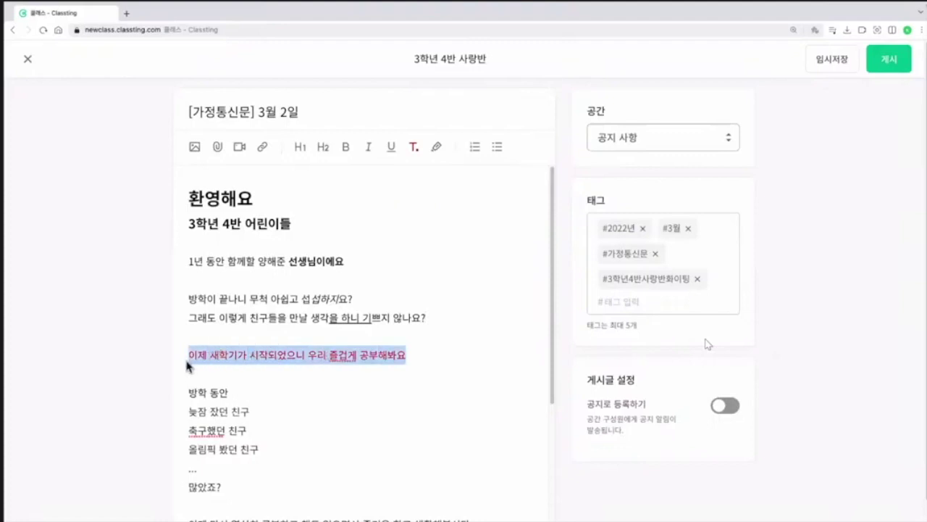
click(436, 149)
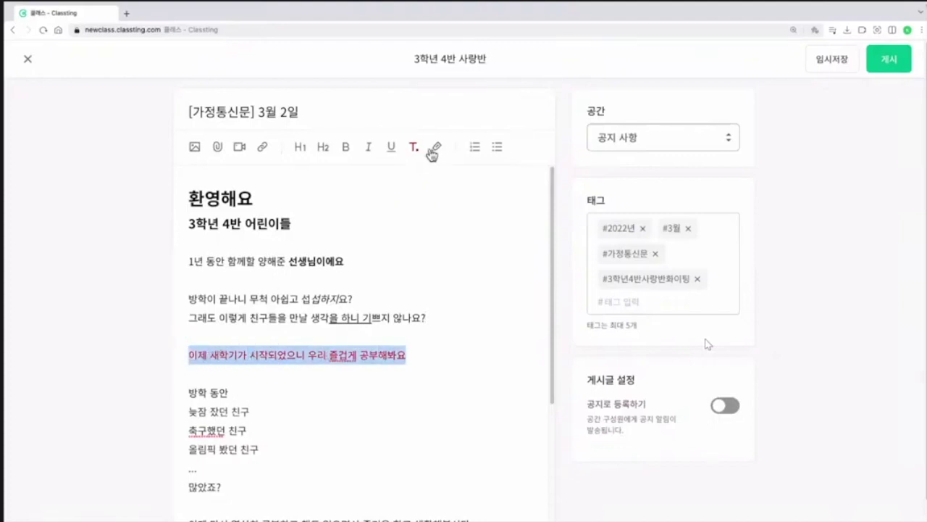
click(448, 317)
Step: Make the three friend lines under 방학 동안 a bulleted list
scroll(429, 318, down, 1)
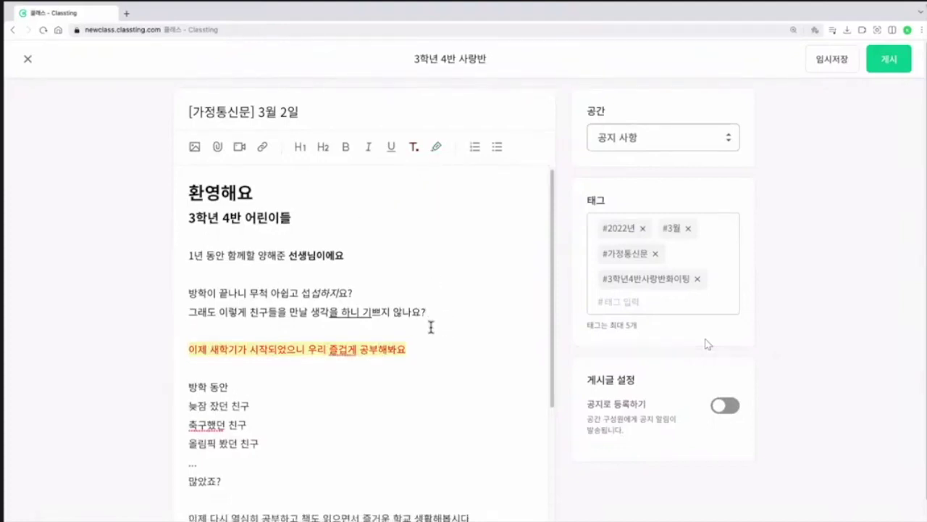
scroll(369, 371, down, 2)
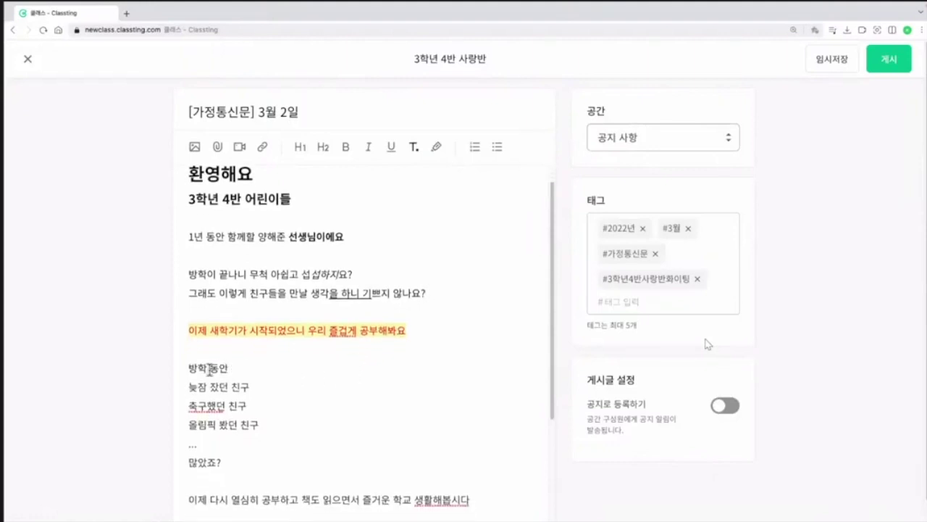
drag(294, 422, 172, 394)
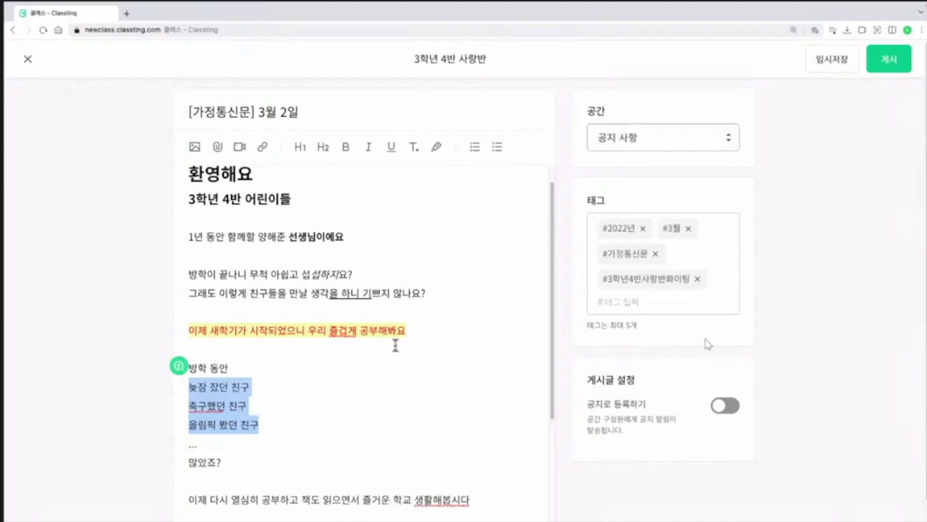
click(474, 152)
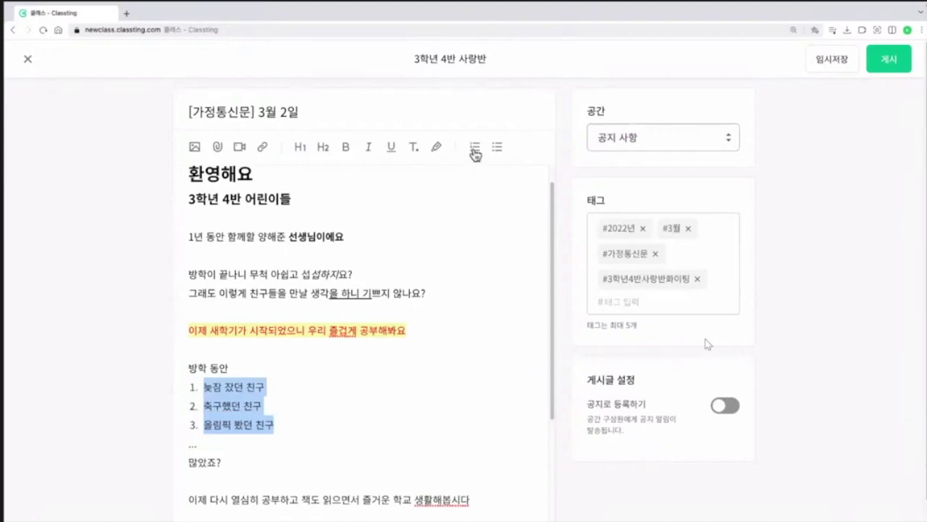
click(497, 149)
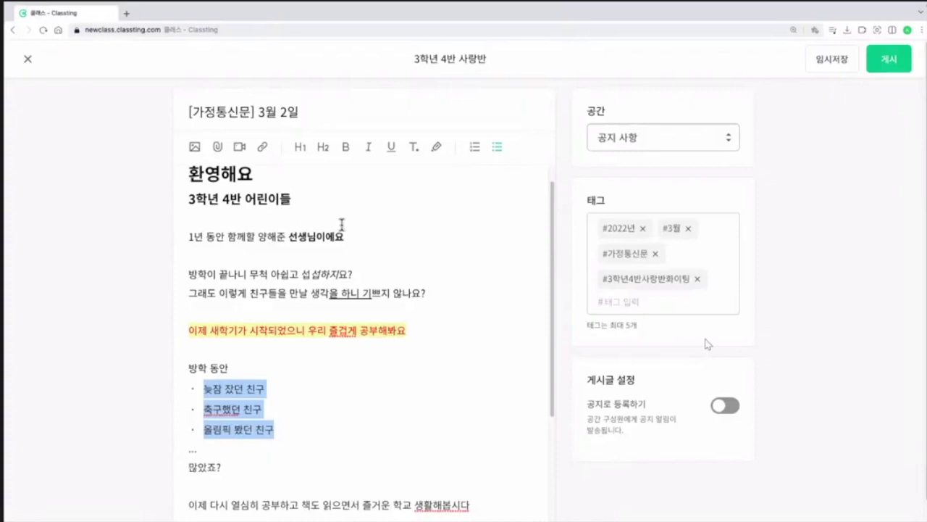
scroll(337, 279, down, 2)
scroll(329, 298, down, 3)
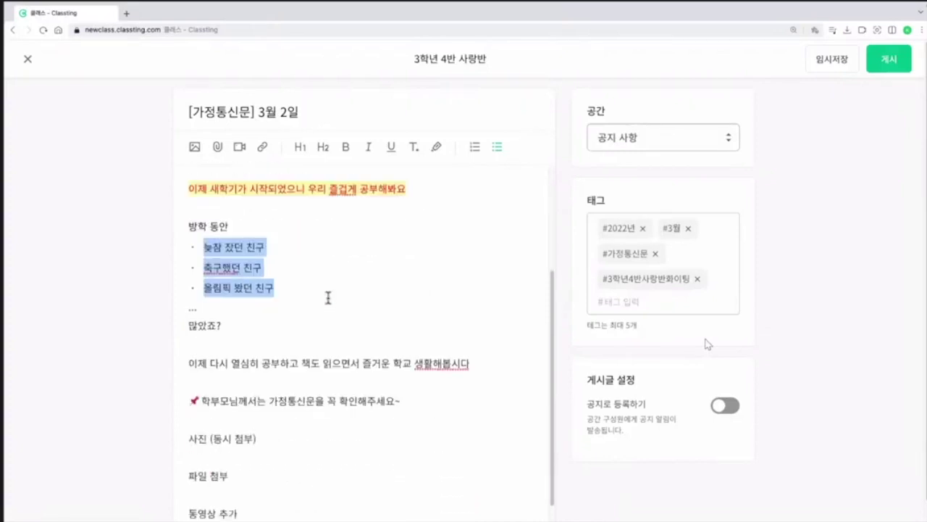
click(275, 412)
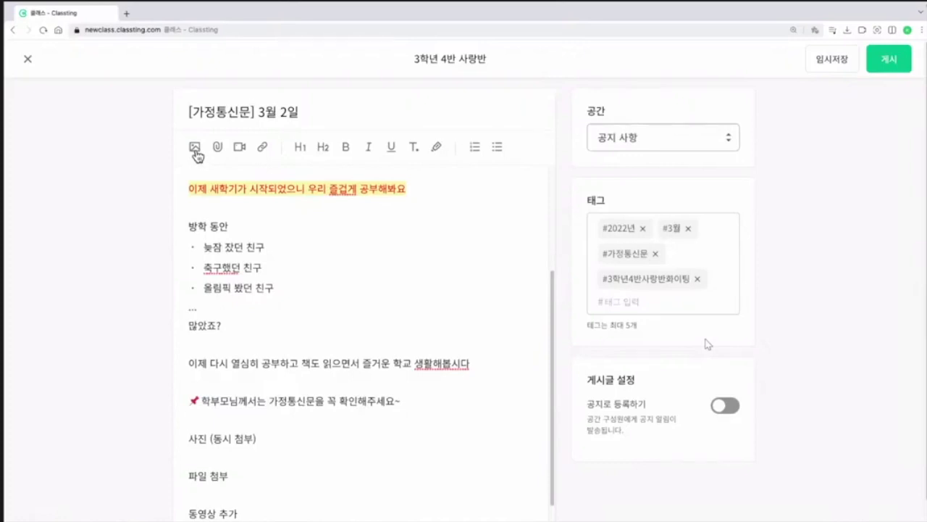
Step: Insert the 가정통신문 image into the post
click(195, 147)
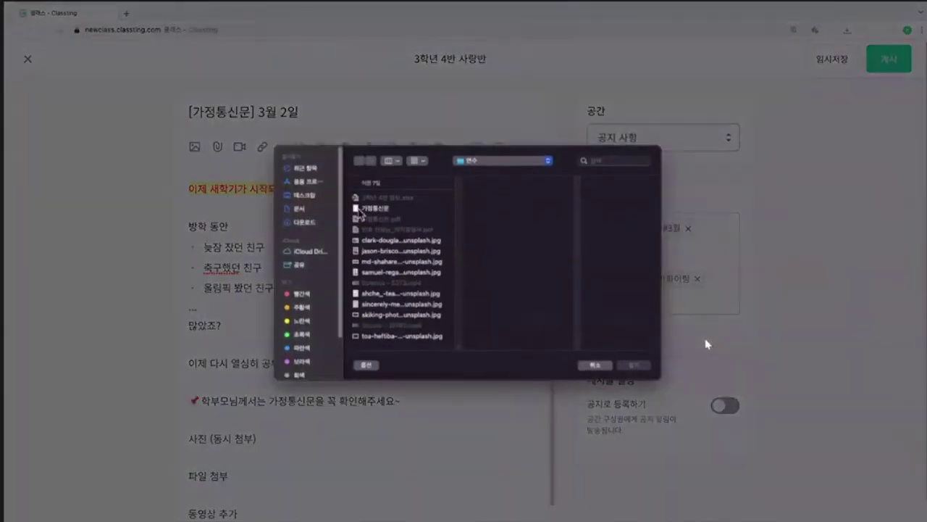
click(362, 210)
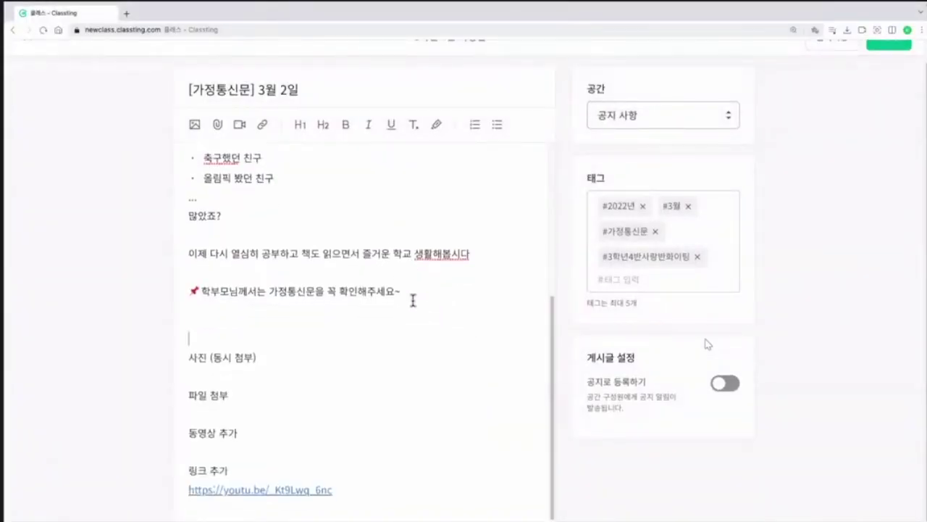
scroll(247, 413, down, 5)
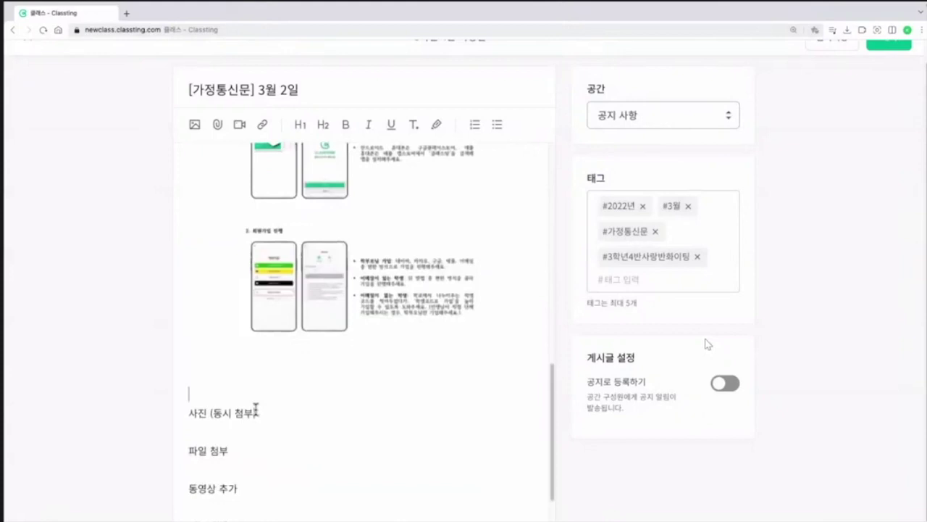
Step: Insert four unsplash photos below the 사진 (동시 첨부) line
click(211, 433)
click(195, 125)
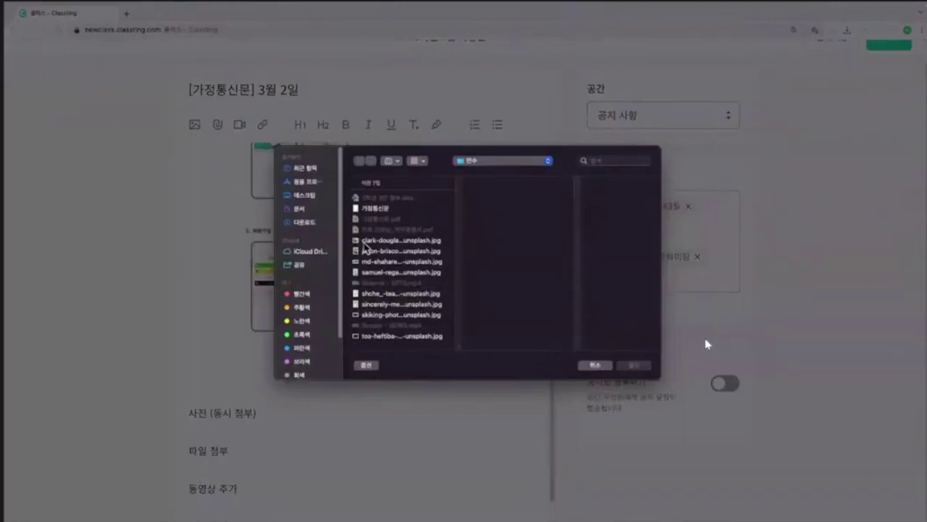
click(364, 240)
shift+click(375, 273)
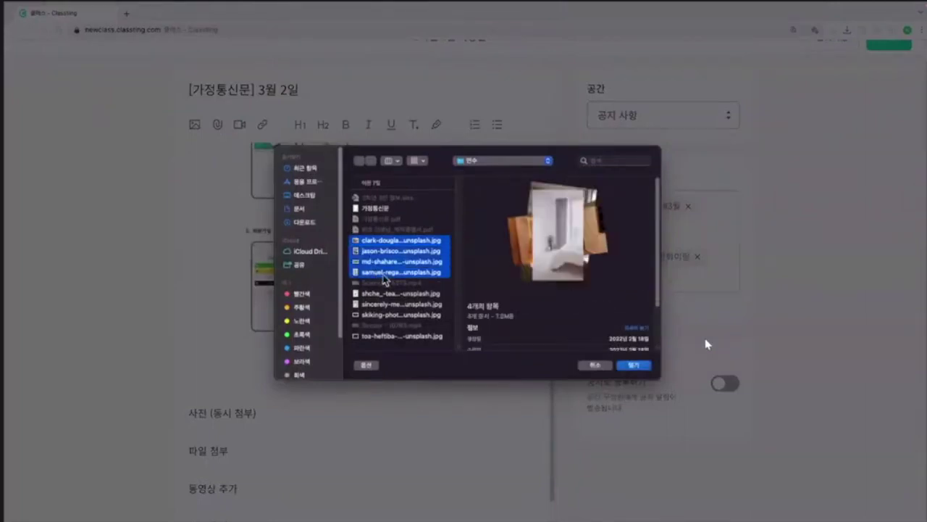
click(633, 366)
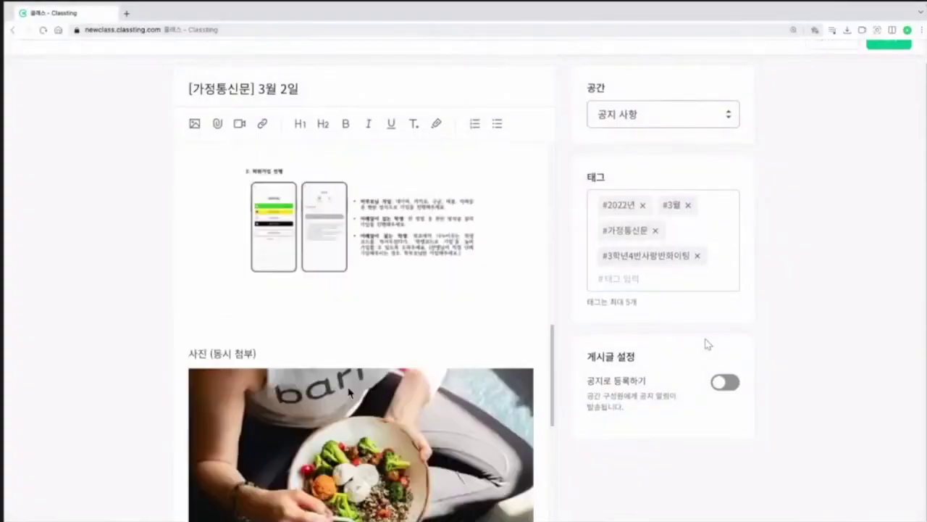
scroll(348, 391, down, 8)
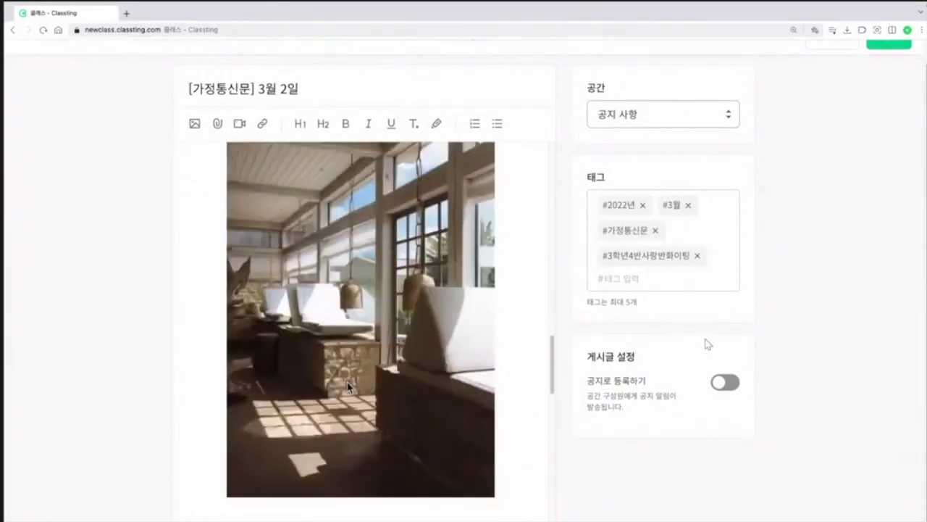
scroll(347, 386, down, 10)
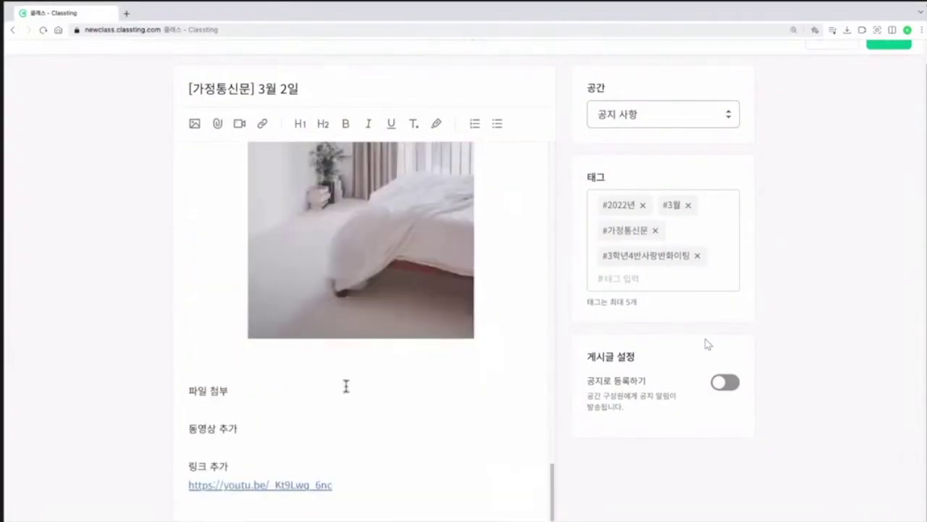
click(221, 407)
Step: Attach the PDF certificate and three unsplash JPG photos as files under 파일 첨부
click(218, 125)
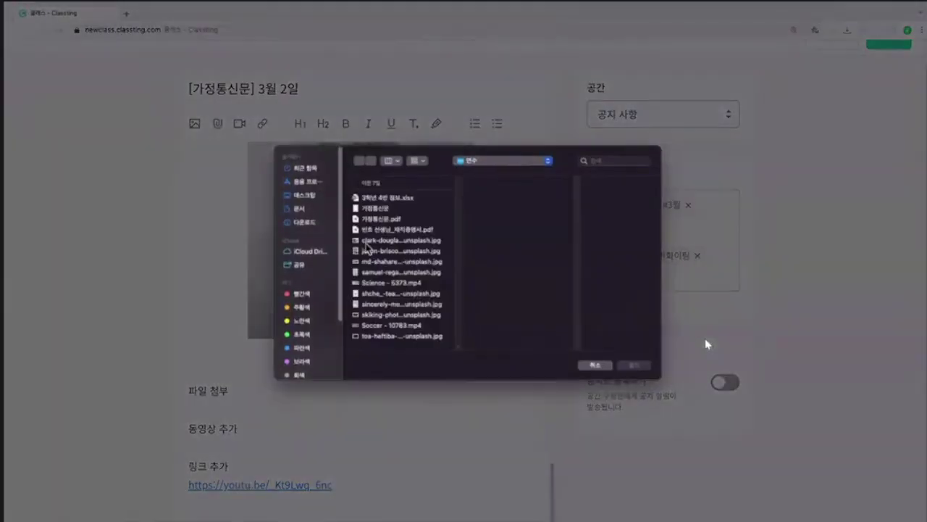
click(379, 230)
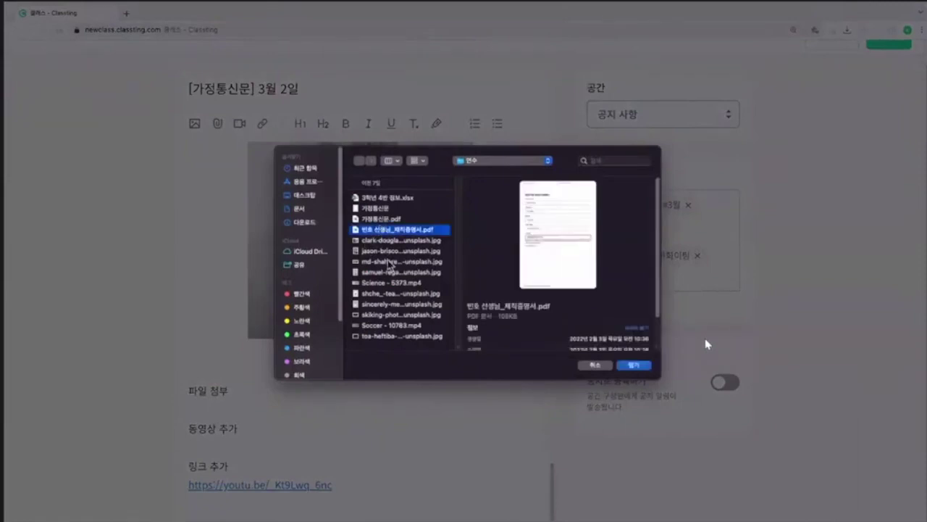
shift+click(392, 261)
click(645, 368)
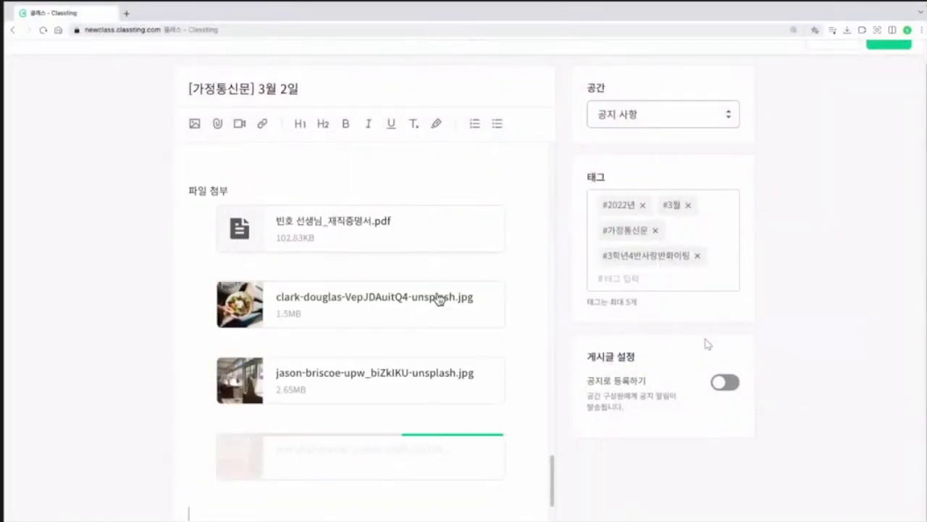
click(265, 469)
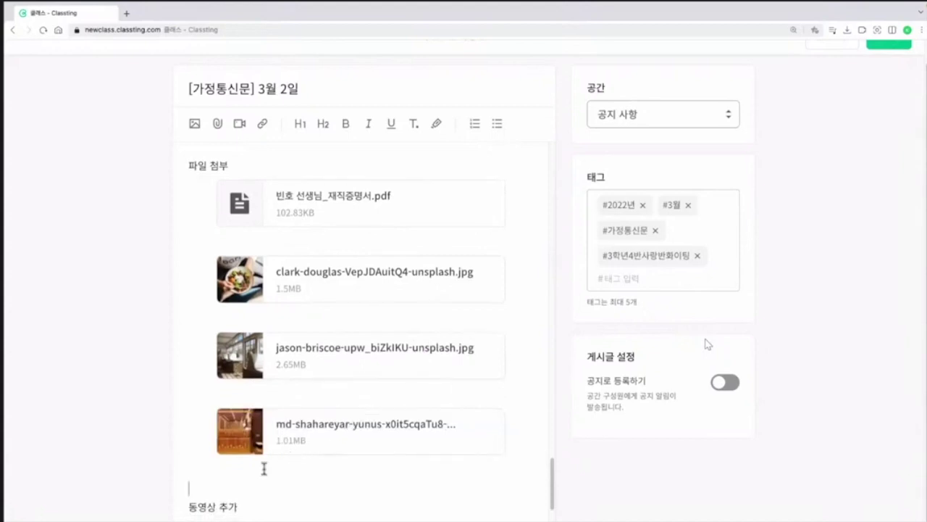
scroll(283, 446, down, 1)
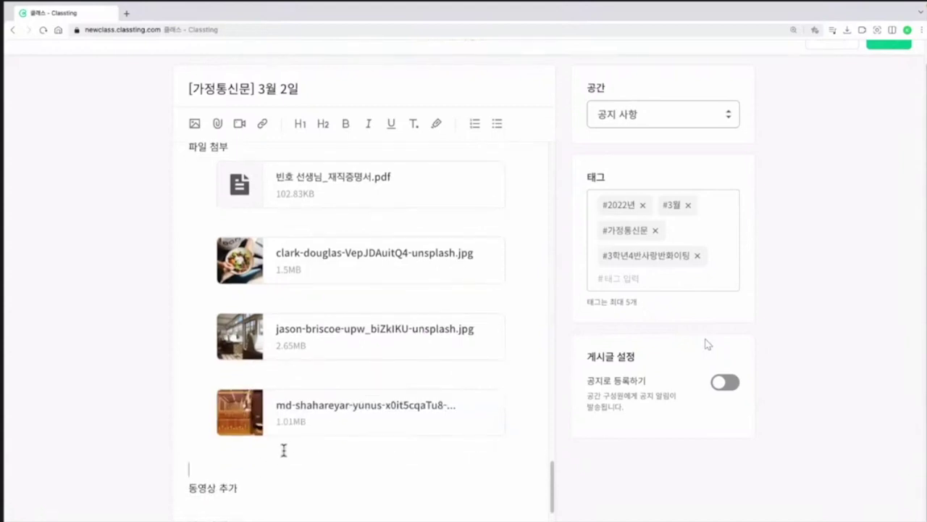
scroll(254, 443, down, 1)
click(228, 440)
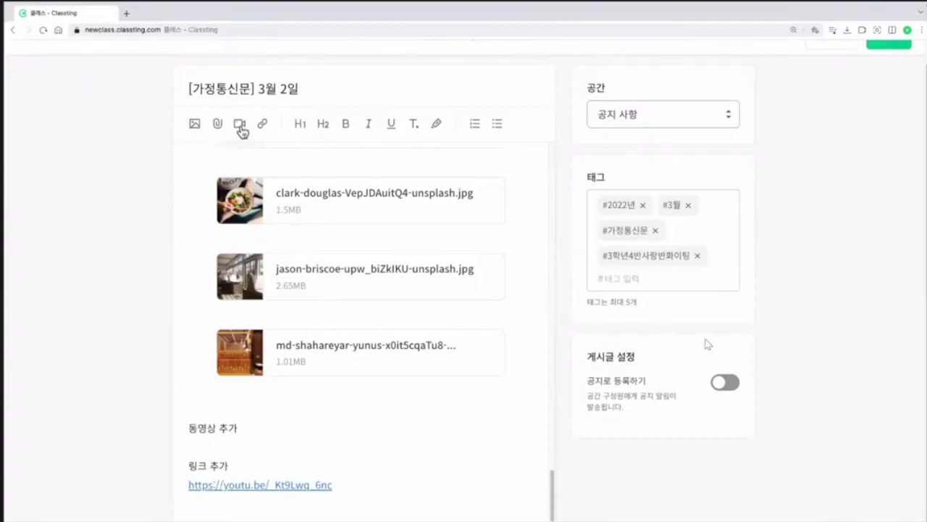
Step: Embed Science - 5373.mp4 under 동영상 추가, then select the YouTube link text under 링크 추가
click(240, 127)
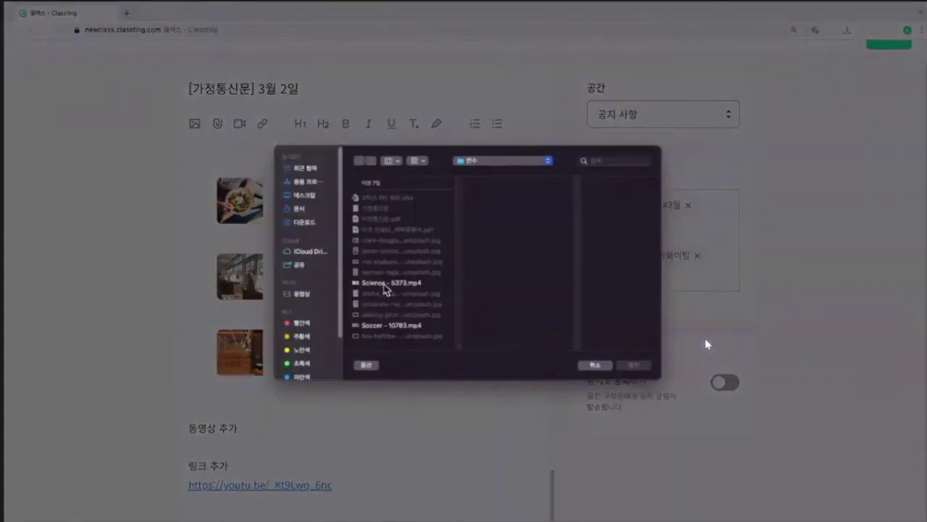
double_click(385, 288)
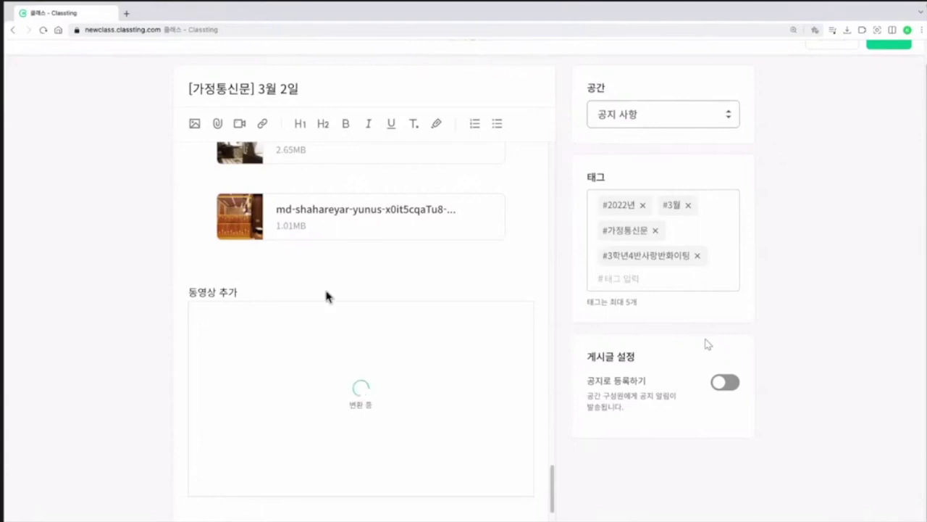
scroll(328, 303, down, 1)
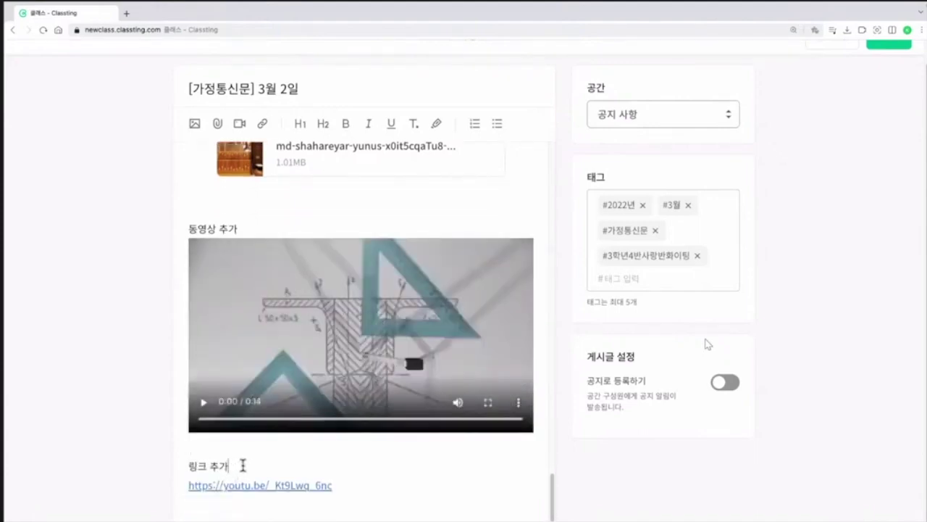
click(243, 463)
drag(334, 485, 190, 488)
key(ctrl+c)
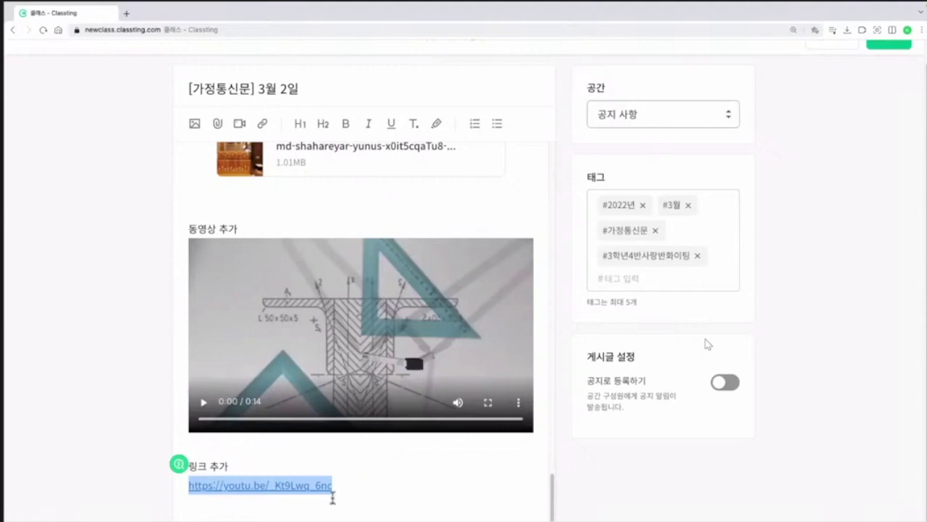
Step: Paste the YouTube URL into 링크 미리보기 추가 to add its preview card below the link
click(332, 497)
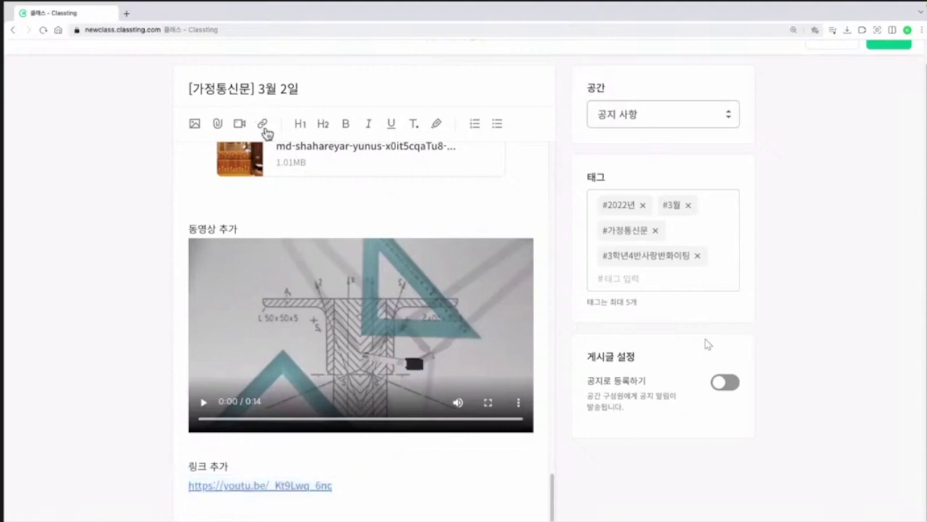
click(264, 126)
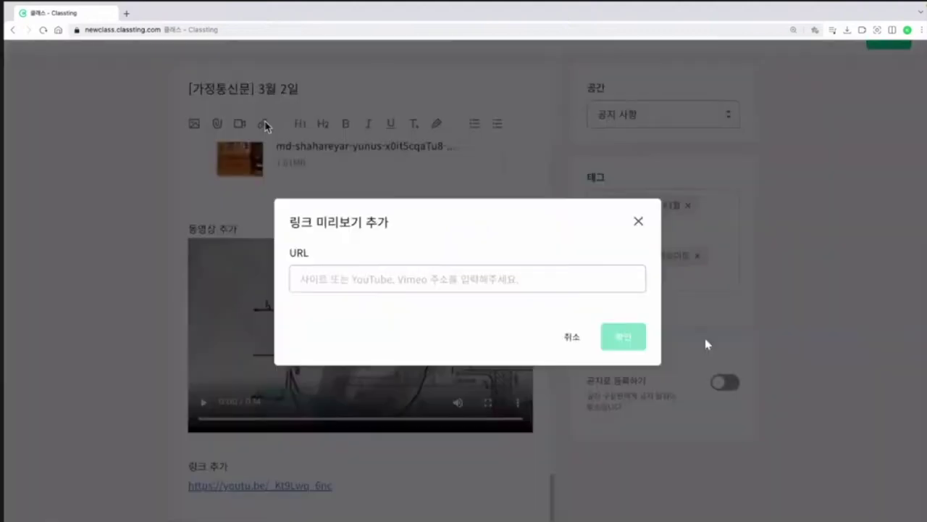
click(321, 280)
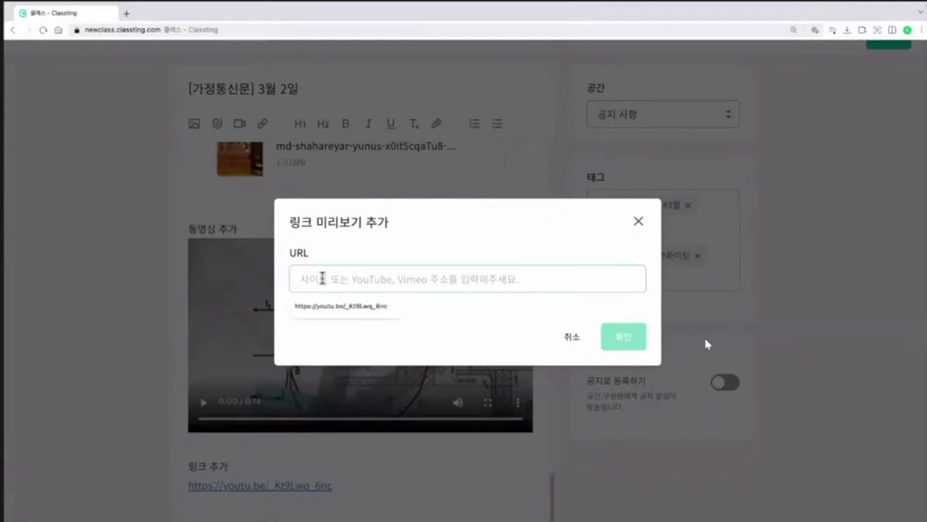
key(ctrl+v)
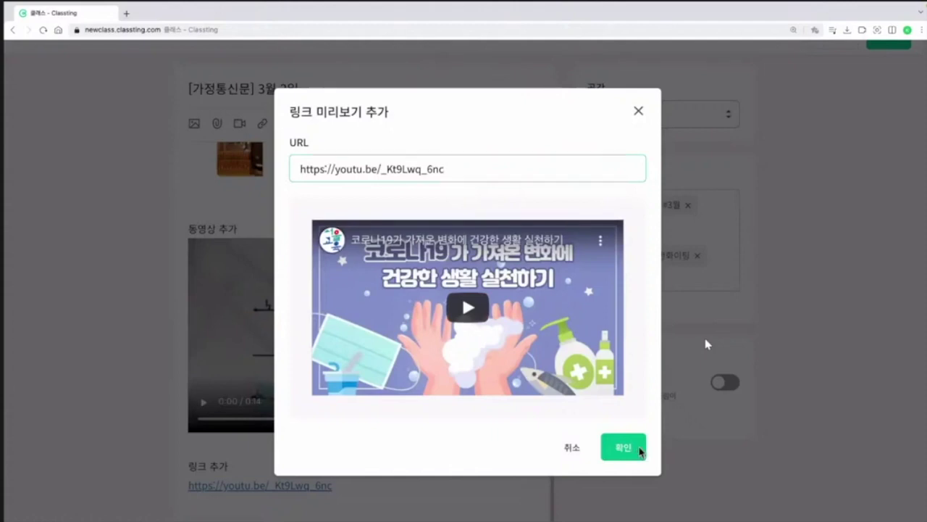
click(640, 450)
scroll(545, 373, down, 3)
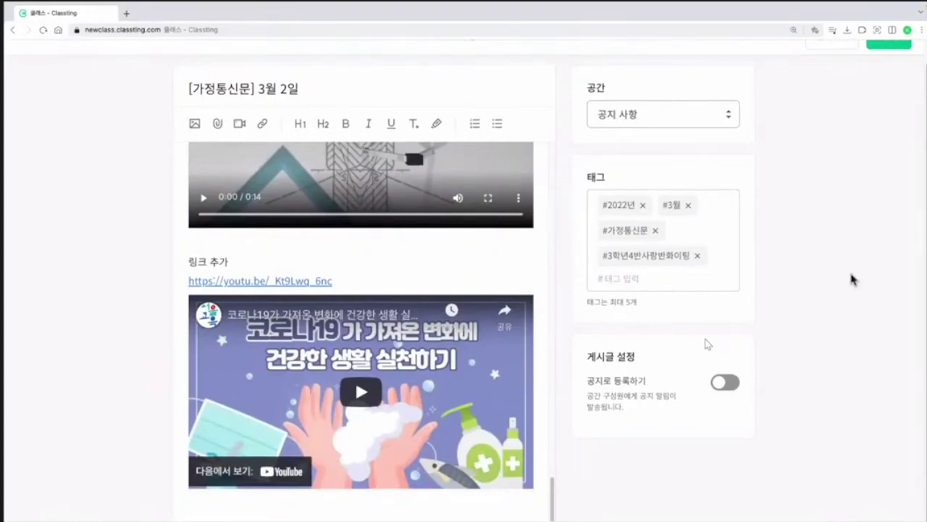
scroll(855, 274, up, 1)
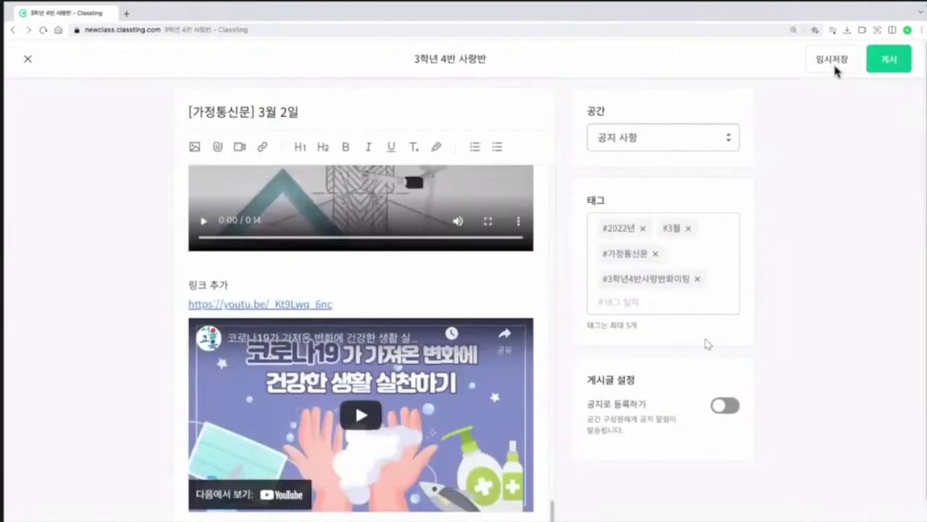
Step: Save the notice with 임시저장 and open the class side menu
click(833, 62)
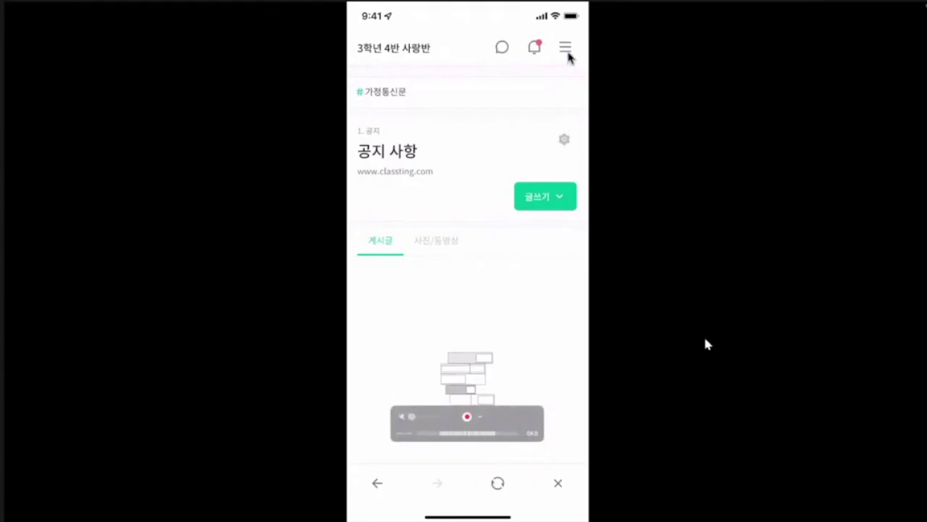
click(568, 53)
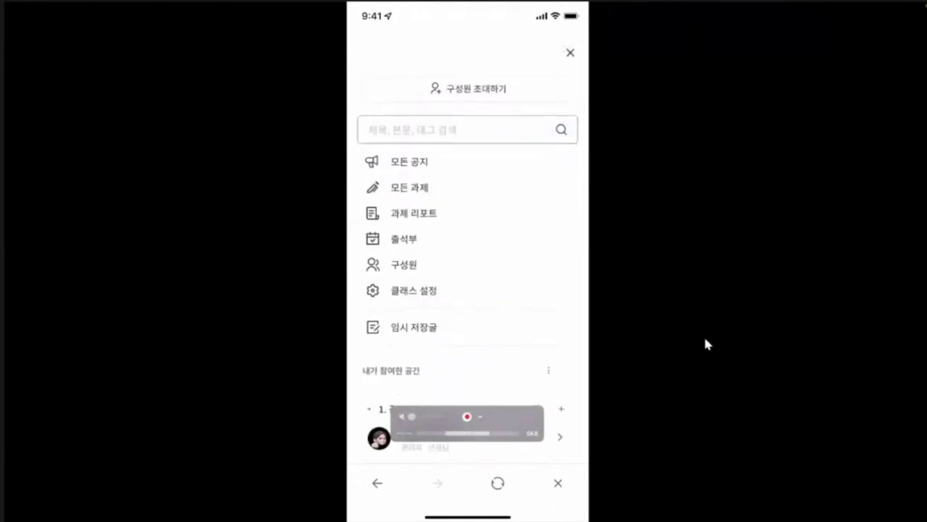
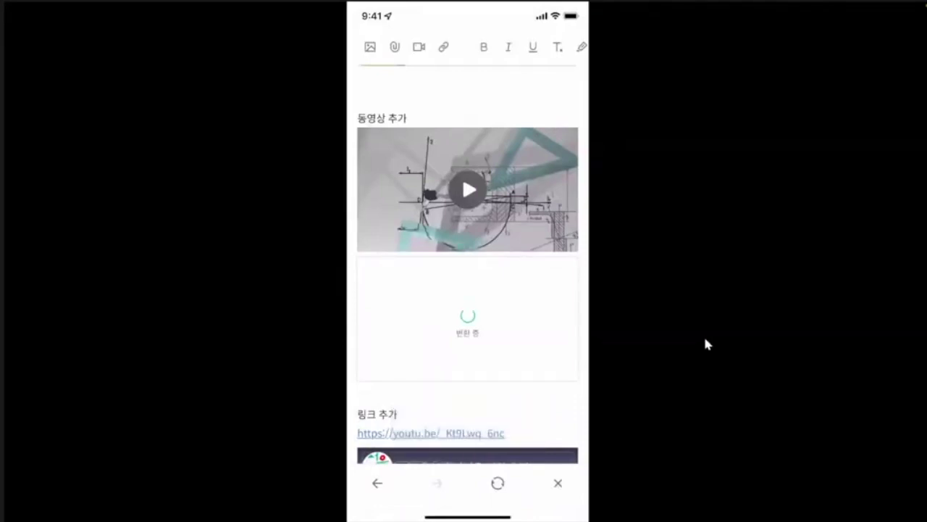
Step: Scroll the notice editor down to the space and tag settings
scroll(468, 290, down, 10)
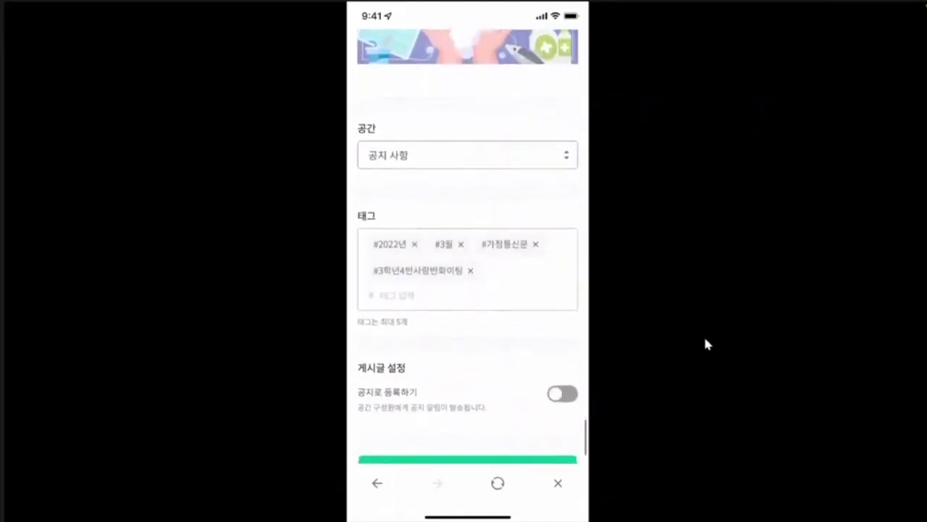
scroll(468, 290, down, 2)
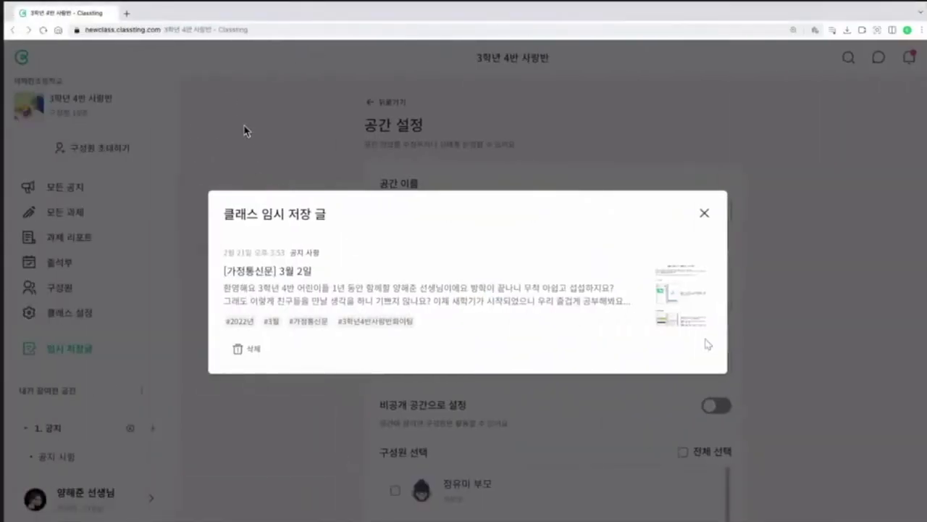
Step: Close the drafts list, reload the class page, and go to the 공지 사항 space
click(250, 138)
click(44, 30)
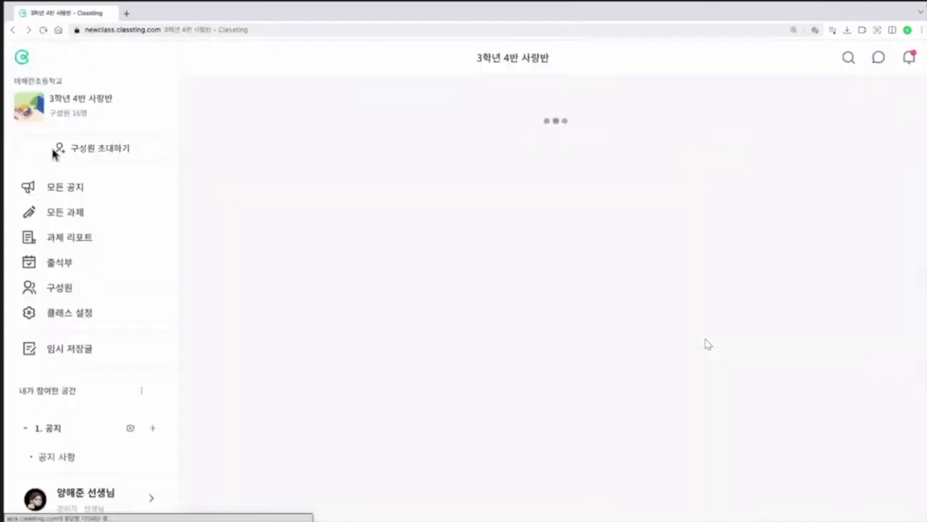
click(62, 457)
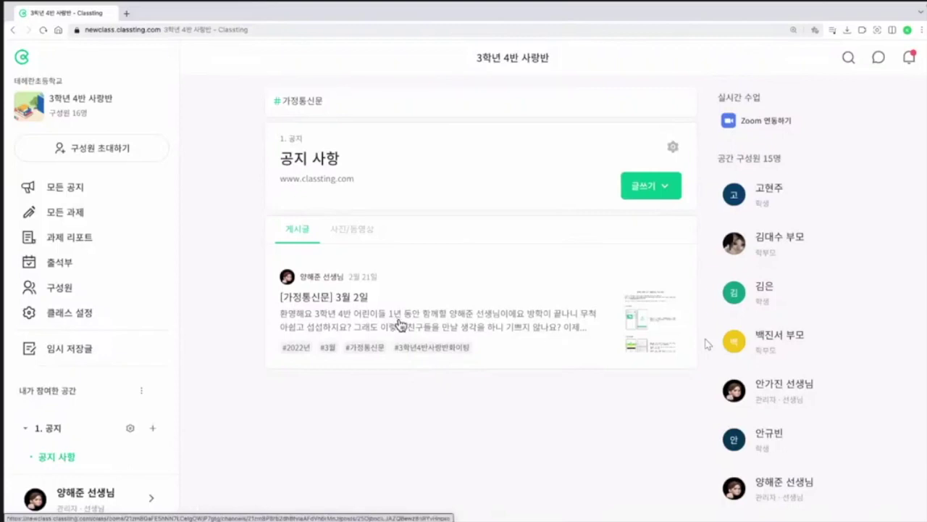
Step: Open the [가정통신문] 3월 2일 post and scroll through its contents
click(405, 322)
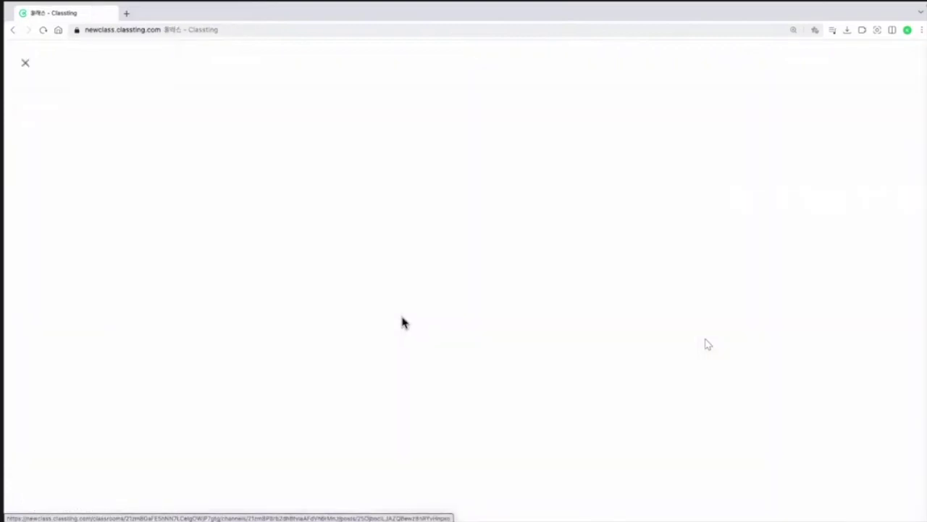
scroll(408, 304, down, 5)
scroll(467, 323, down, 6)
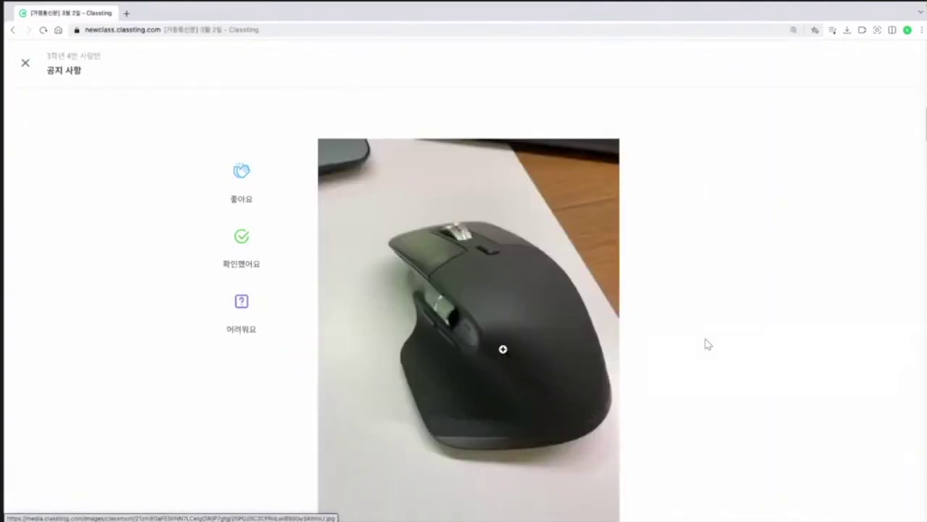
scroll(503, 347, up, 12)
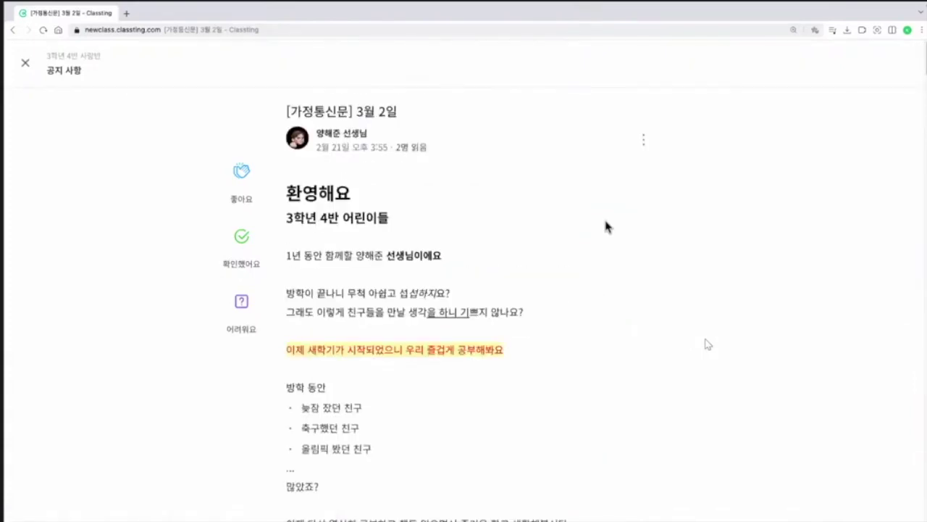
Step: Edit the 3월 2일 post, keep it in 공지 사항, enable 공지로 등록하기, and save
click(644, 140)
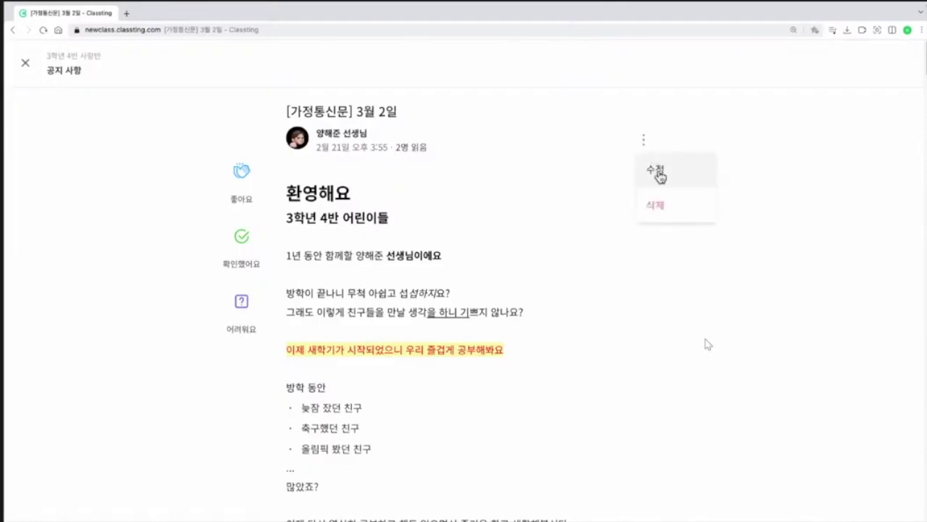
click(658, 172)
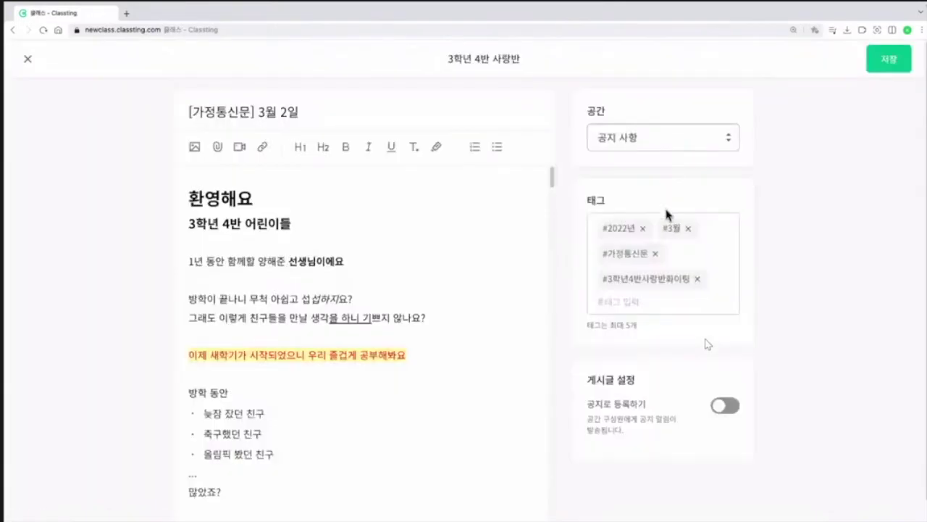
click(693, 140)
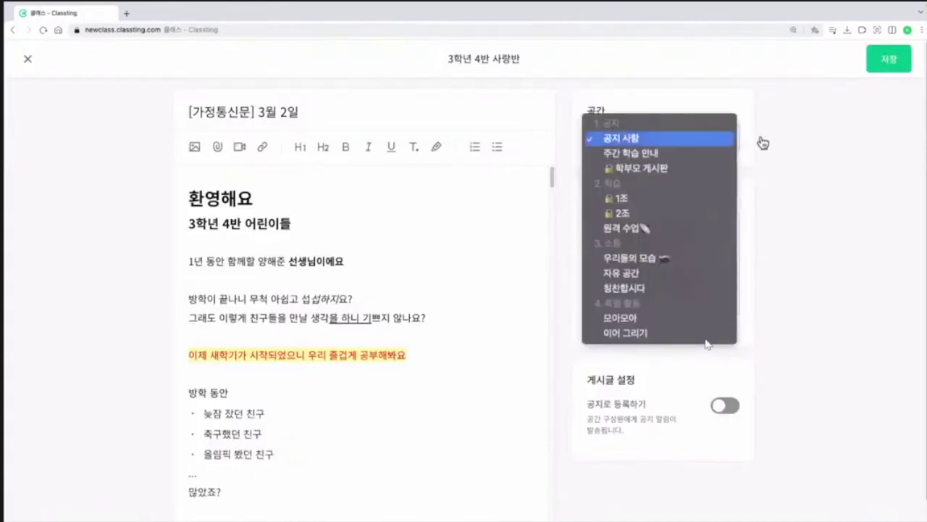
click(789, 225)
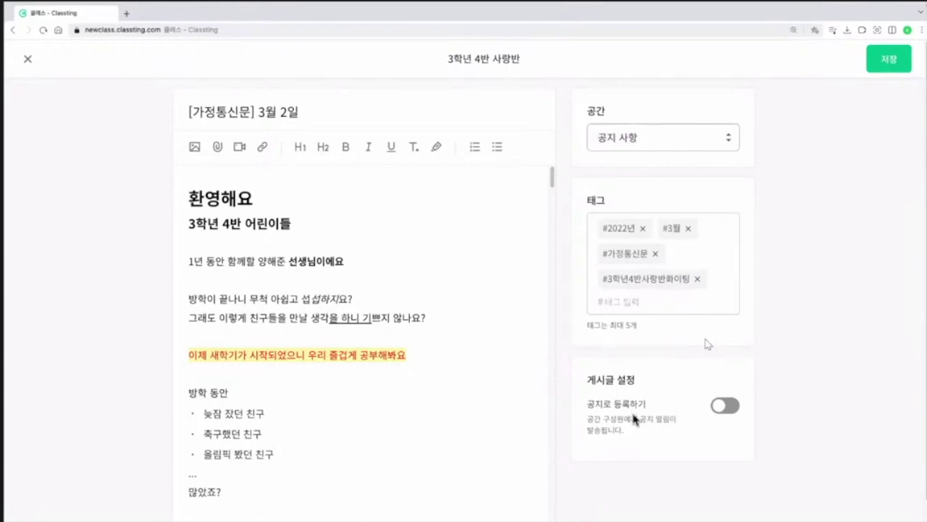
click(739, 410)
click(885, 72)
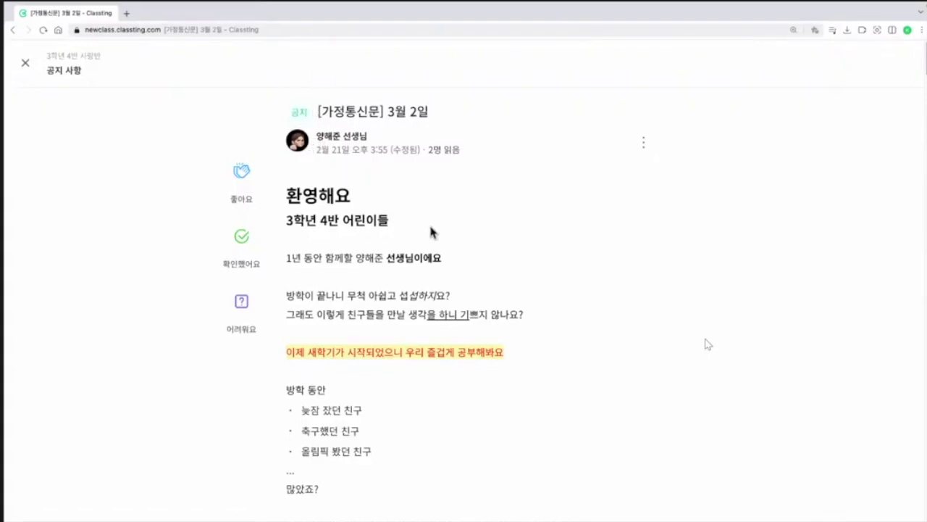
Step: Zoom the post to 300% for reading, back to 140%, then close it
scroll(429, 231, down, 1)
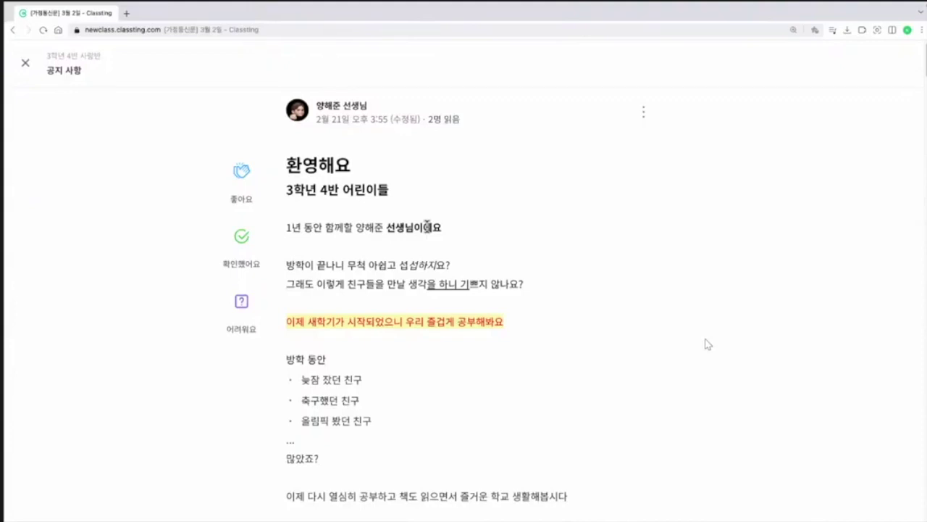
key(super+plus)
key(super+plus)
key(super+plus)
key(super+plus)
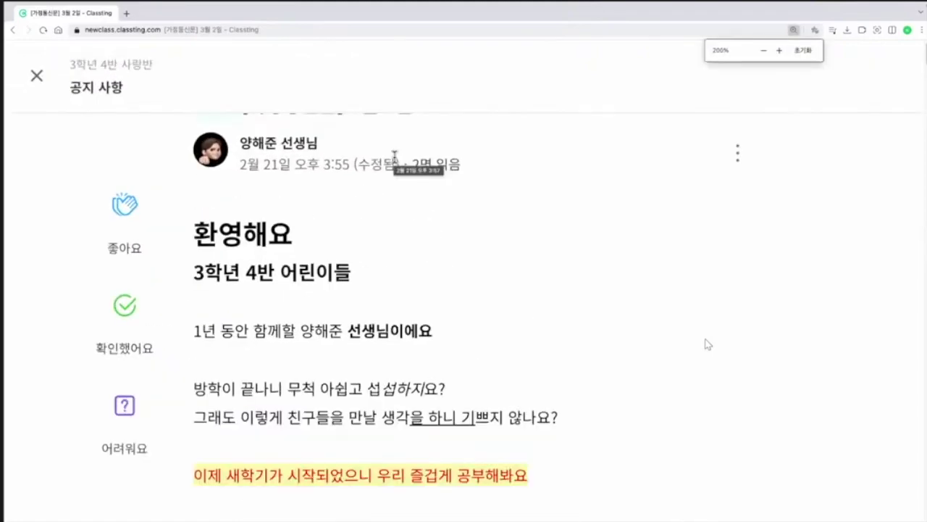
key(super+plus)
key(super+plus)
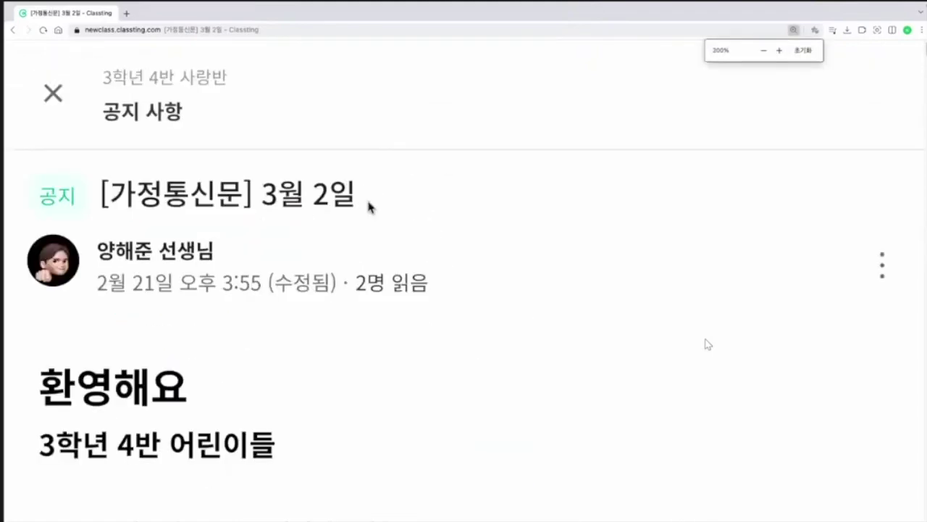
scroll(391, 253, down, 10)
scroll(396, 263, up, 4)
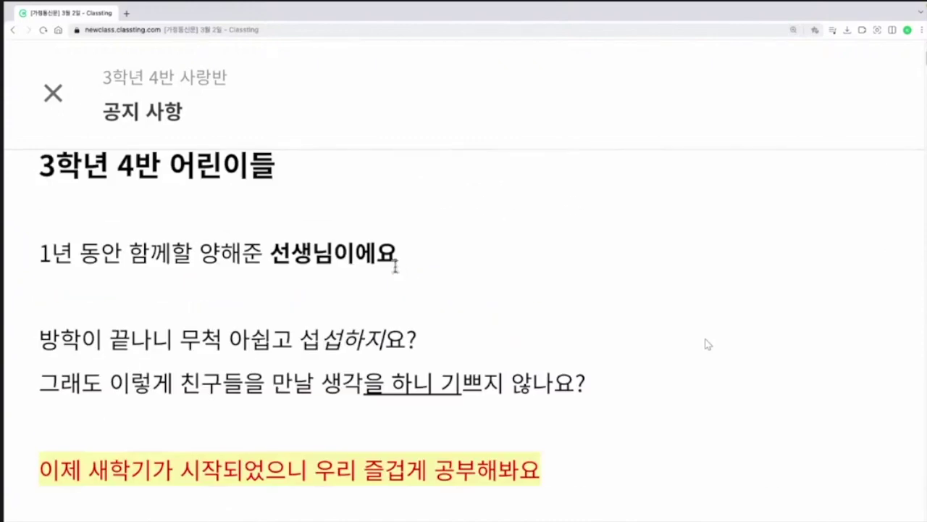
key(super+minus)
key(super+minus)
key(super+minus)
key(super+minus)
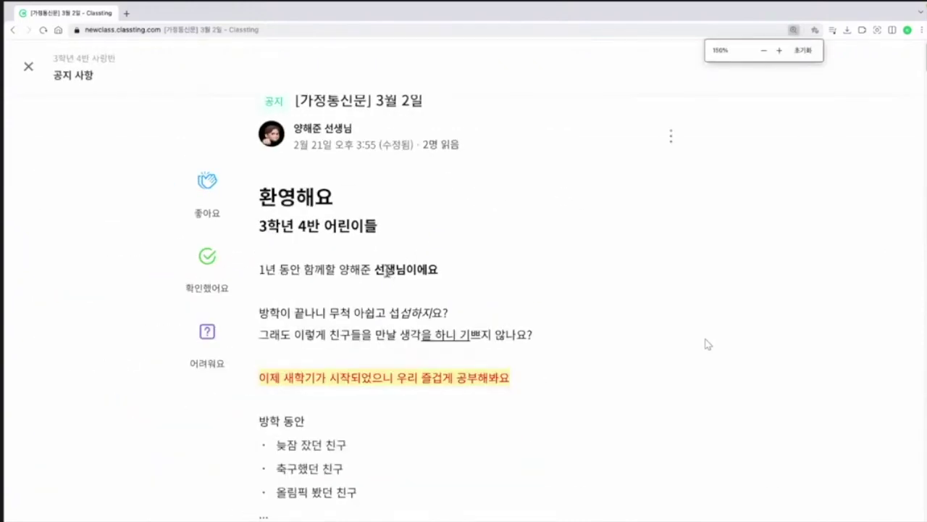
key(super+minus)
key(super+minus)
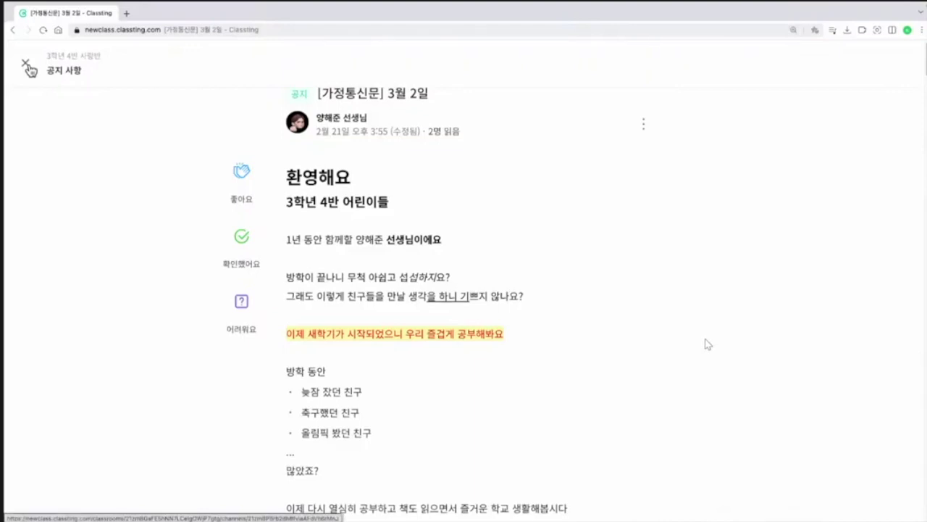
click(29, 69)
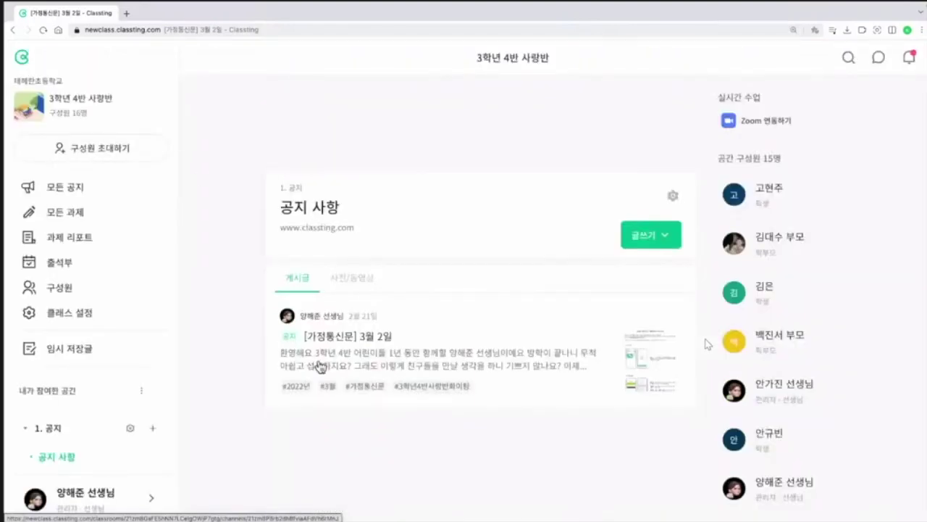
Step: Show all notices and scroll the home feed to the 3학년 4반 사랑반 notices
click(72, 191)
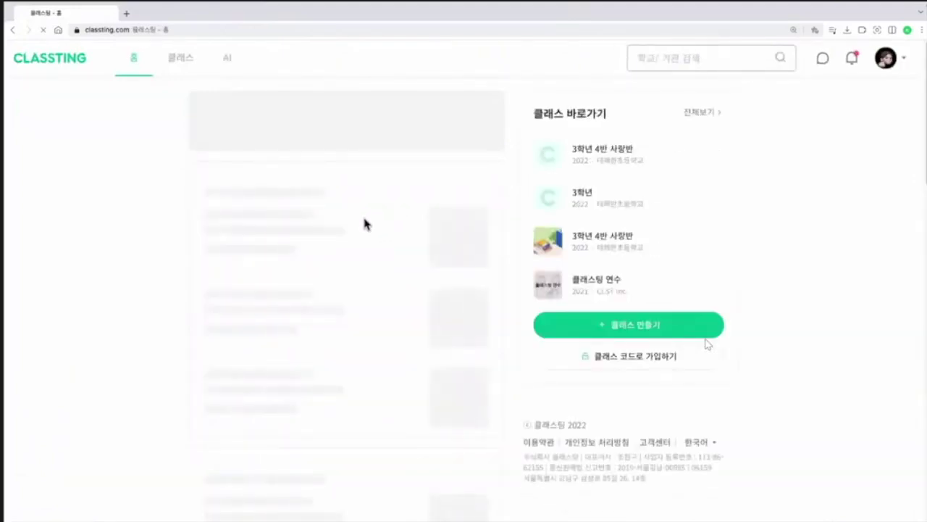
scroll(373, 236, down, 4)
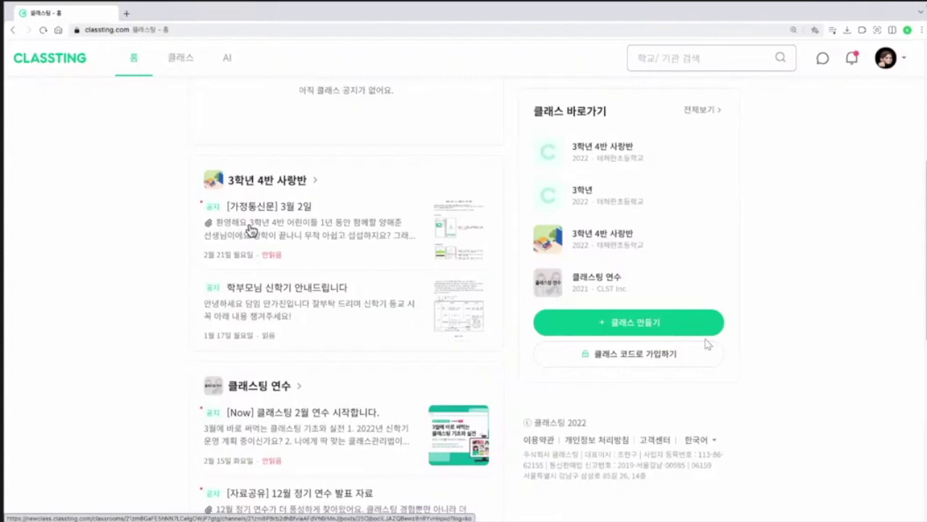
Step: Open the 3월 2일 notice, review its 2명 읽음 reader list, and return to the class
click(300, 235)
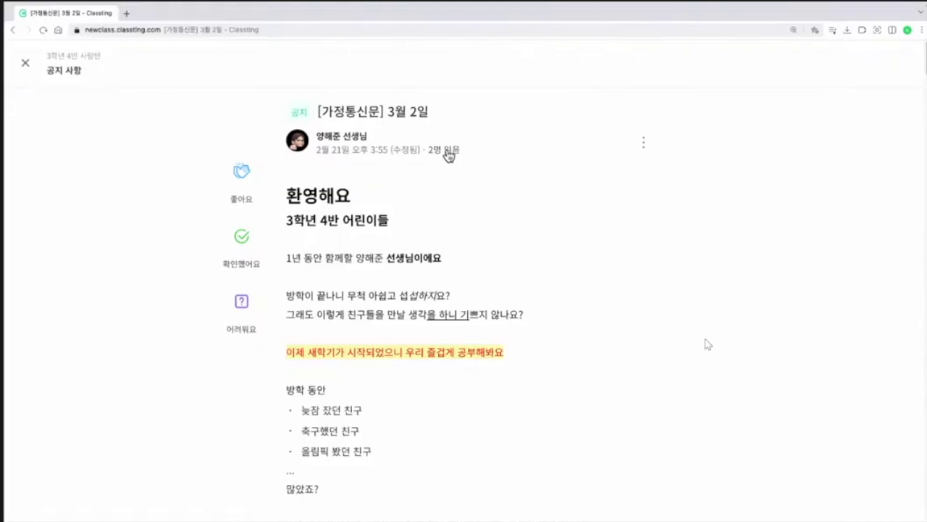
click(448, 152)
scroll(771, 195, down, 1)
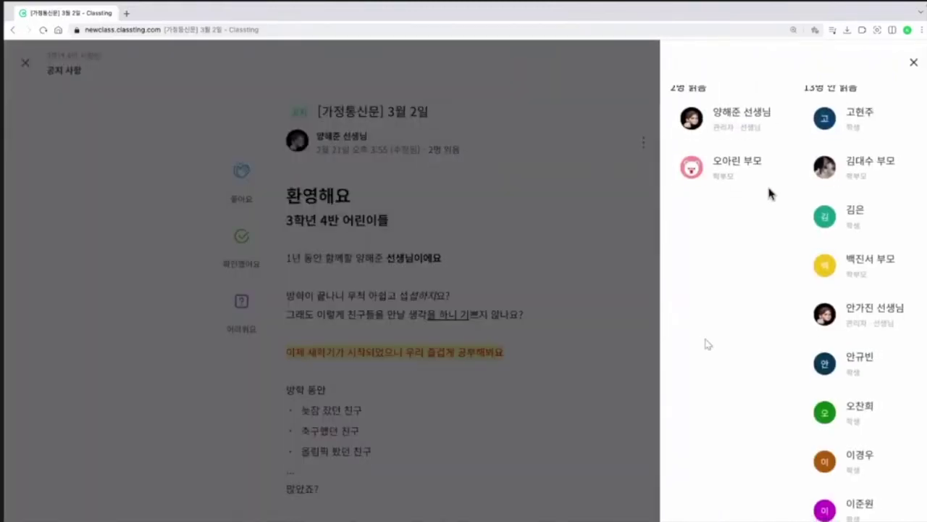
click(914, 63)
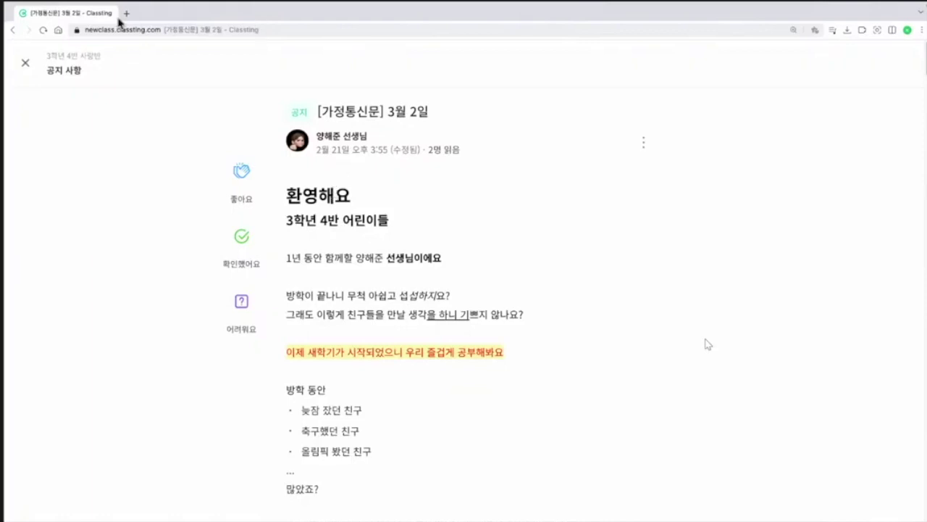
click(25, 62)
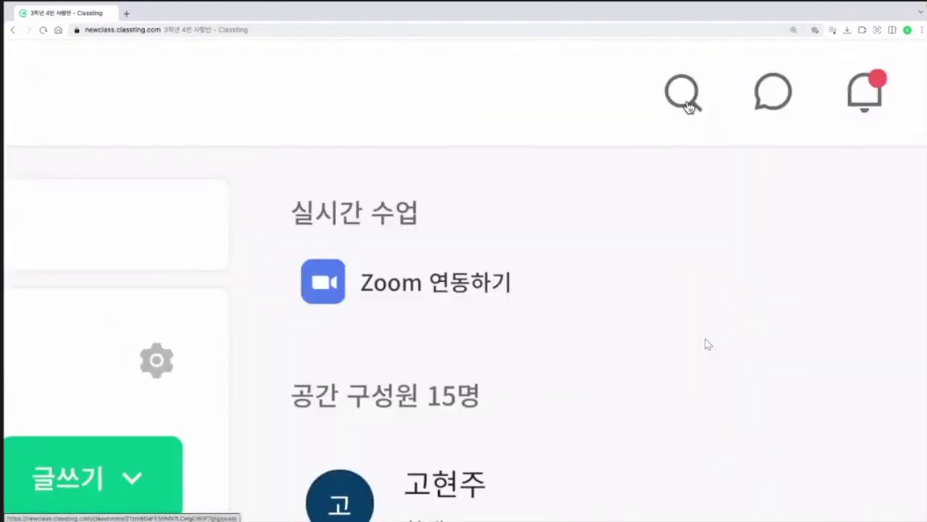
Step: Search the class posts for the student's name to find their 자유 공간 post
click(849, 60)
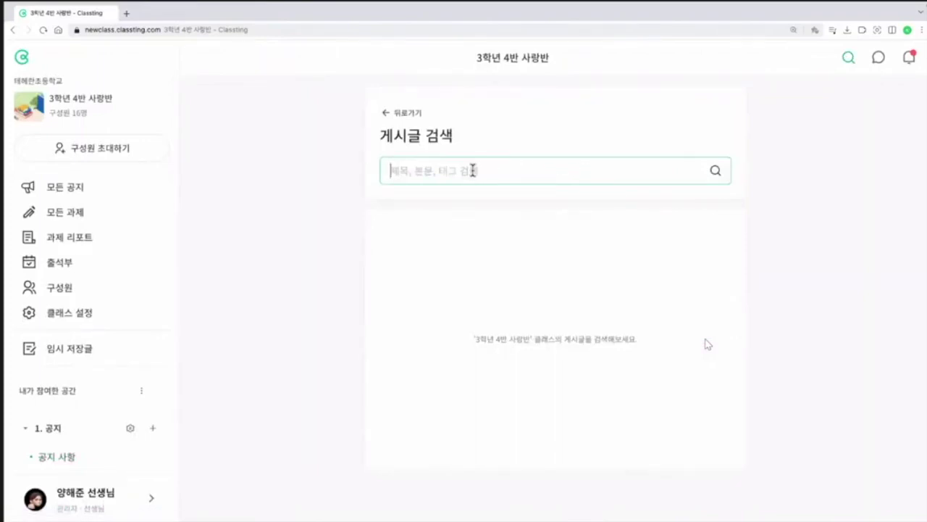
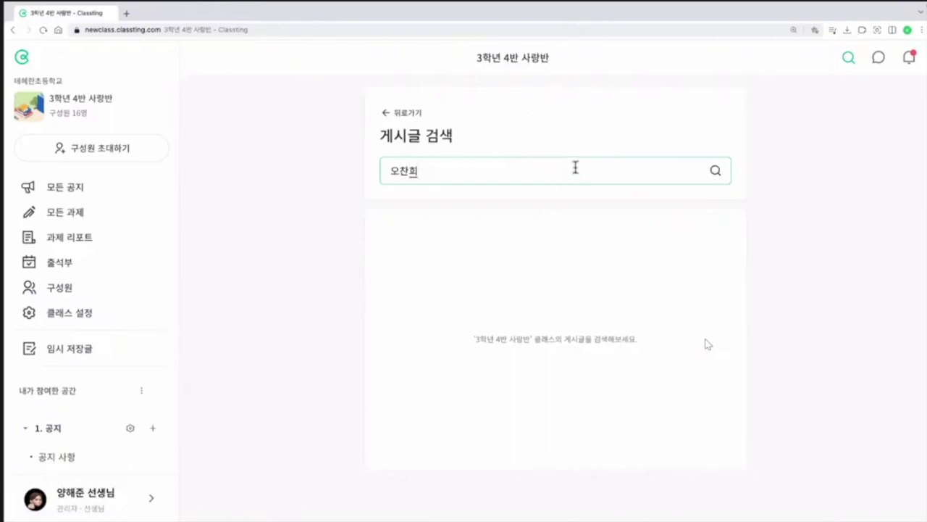
key(Return)
click(716, 173)
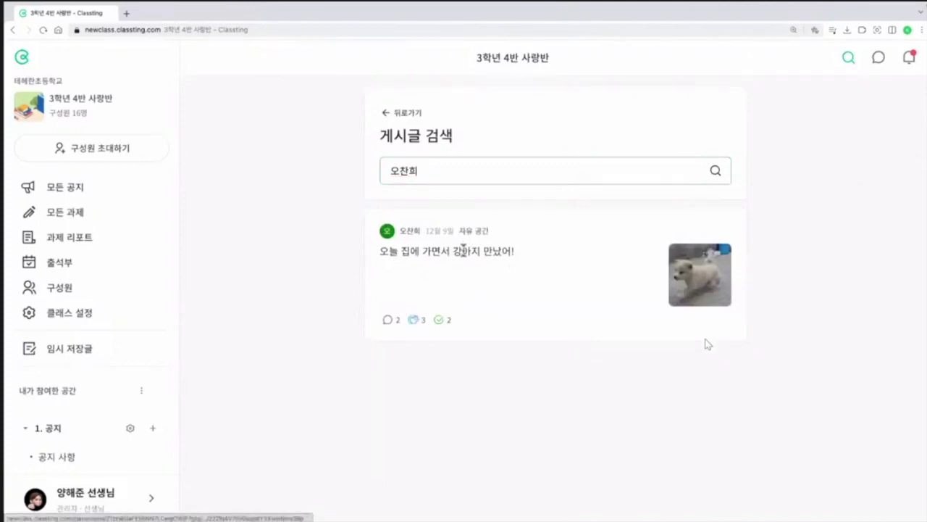
click(571, 260)
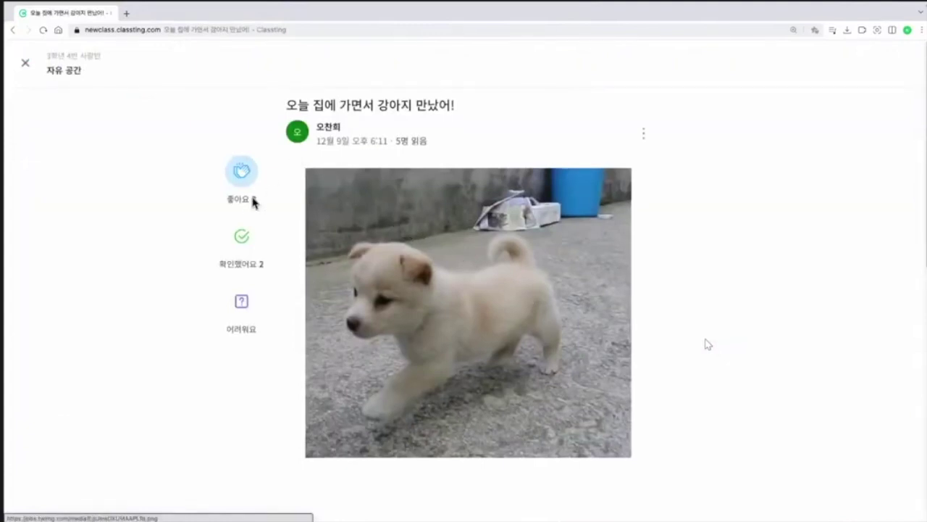
click(250, 205)
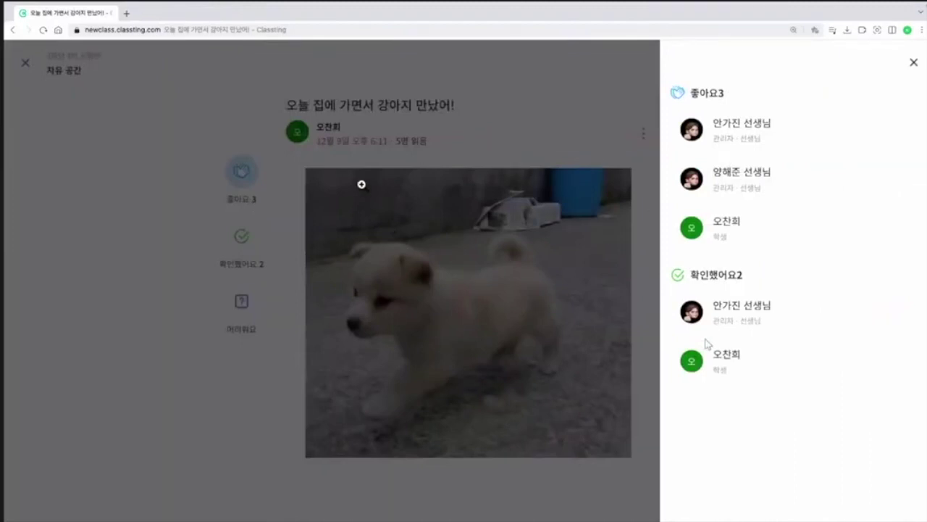
click(440, 133)
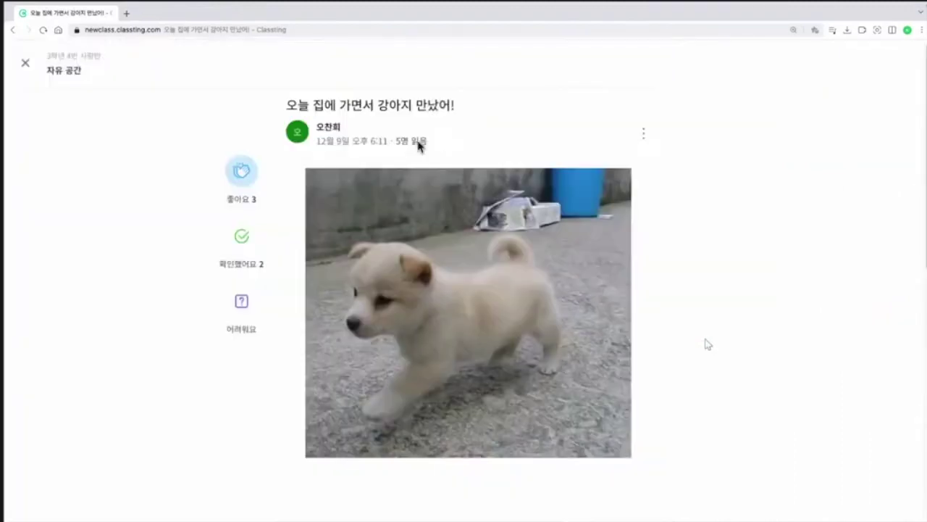
click(420, 145)
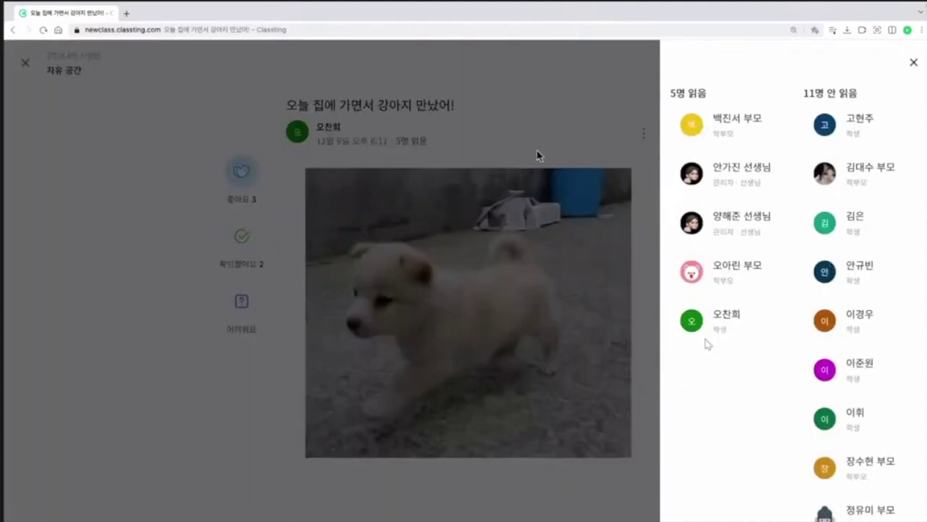
click(537, 155)
scroll(658, 237, down, 4)
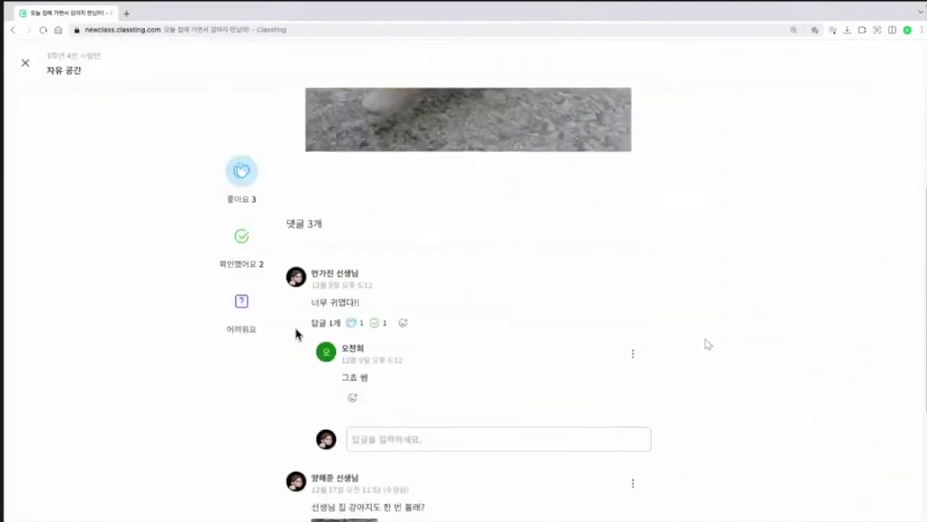
scroll(362, 308, down, 3)
scroll(391, 293, up, 1)
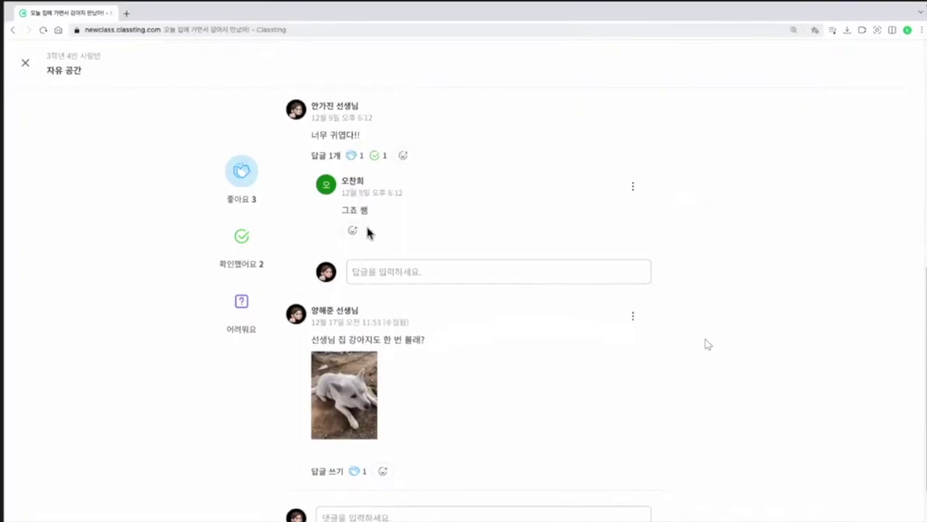
scroll(351, 217, up, 1)
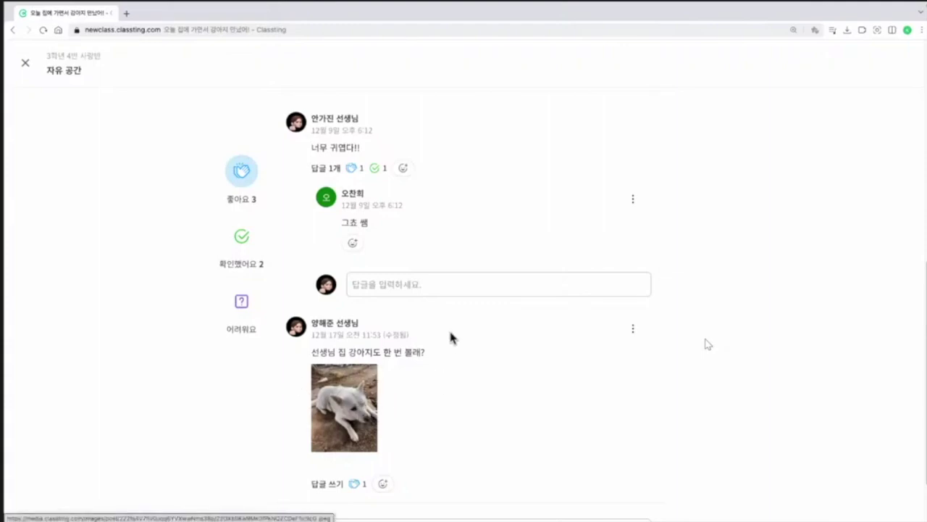
scroll(450, 337, up, 4)
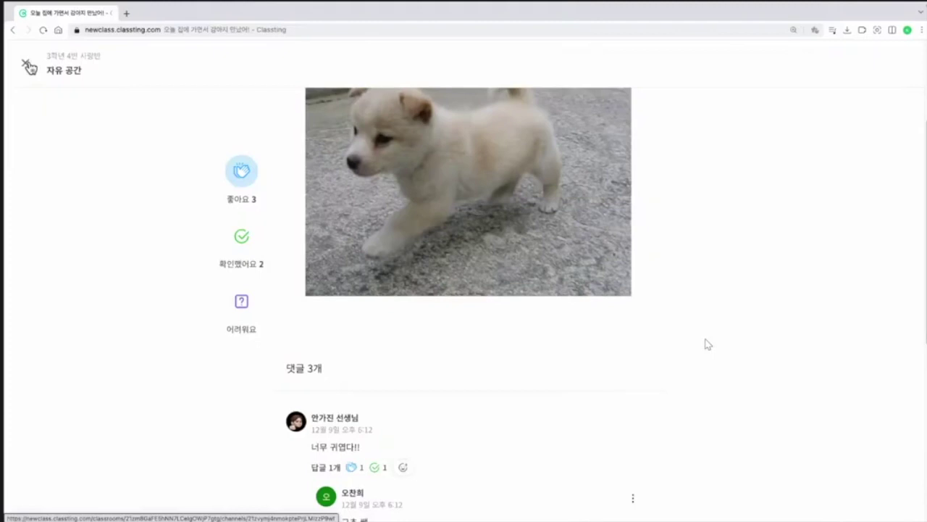
Step: Close the puppy post and browse the 자유 공간 사진/동영상 gallery
click(29, 67)
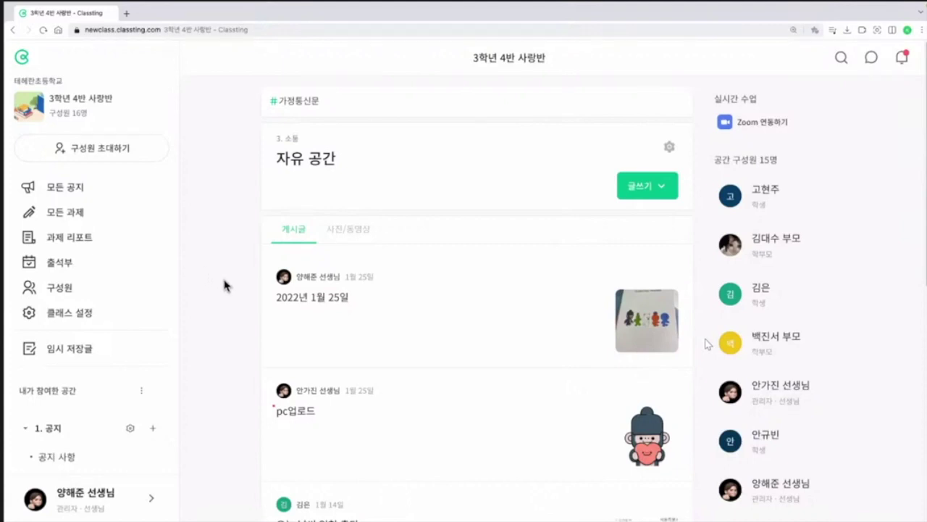
click(356, 232)
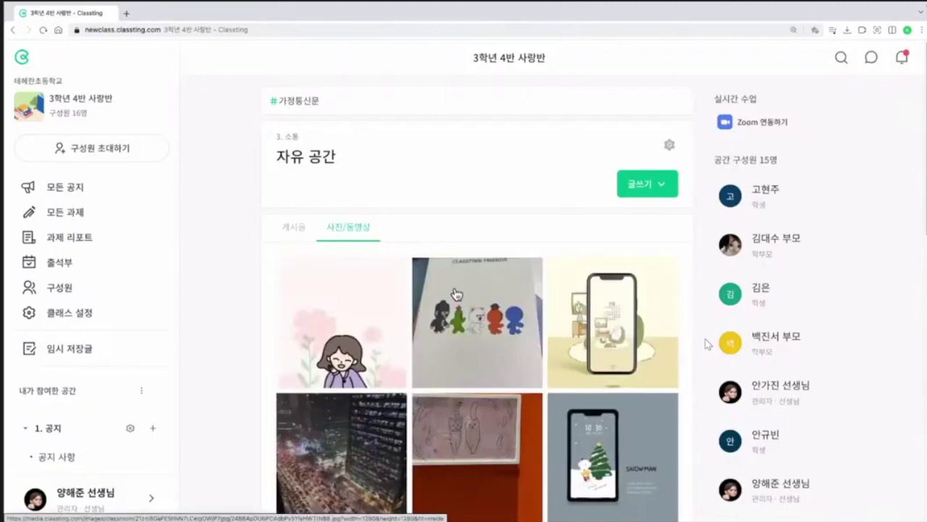
scroll(558, 324, down, 1)
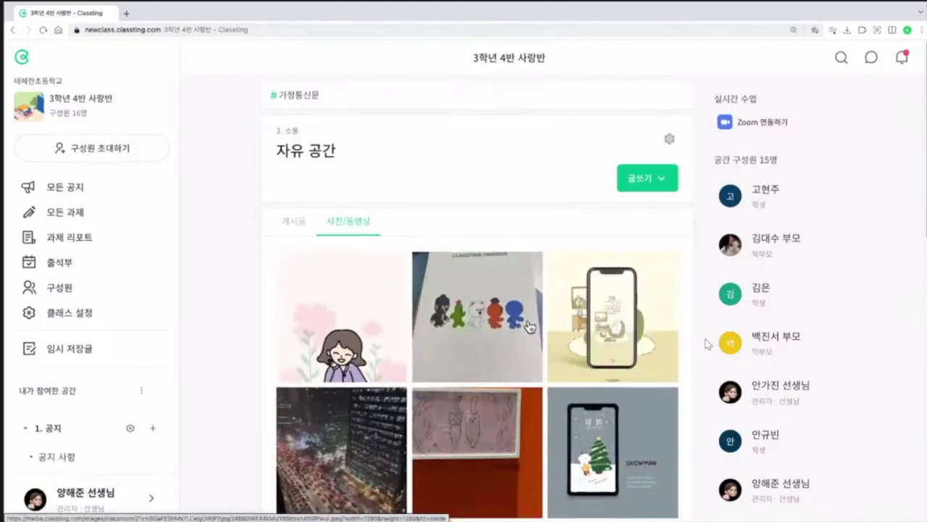
scroll(483, 313, down, 1)
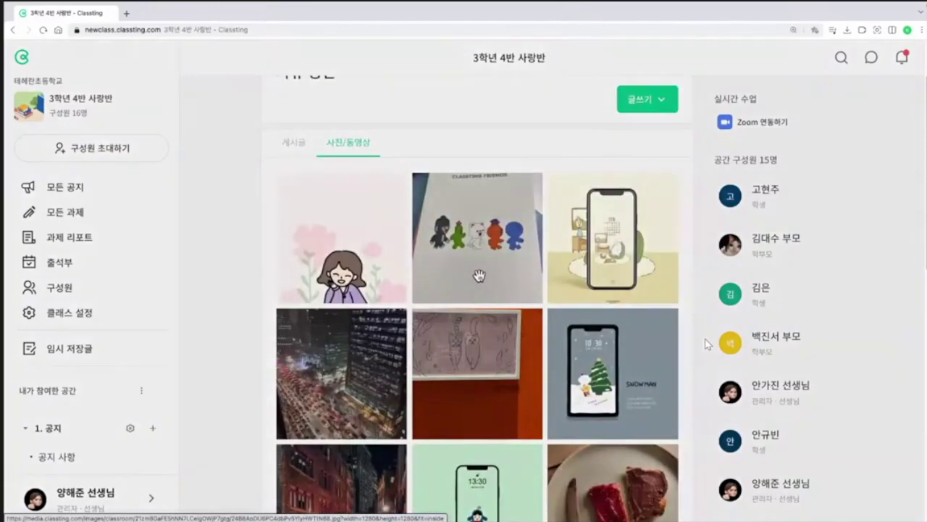
Step: Download the CLASSTING FRIENDS notebook photo from the gallery viewer
click(477, 277)
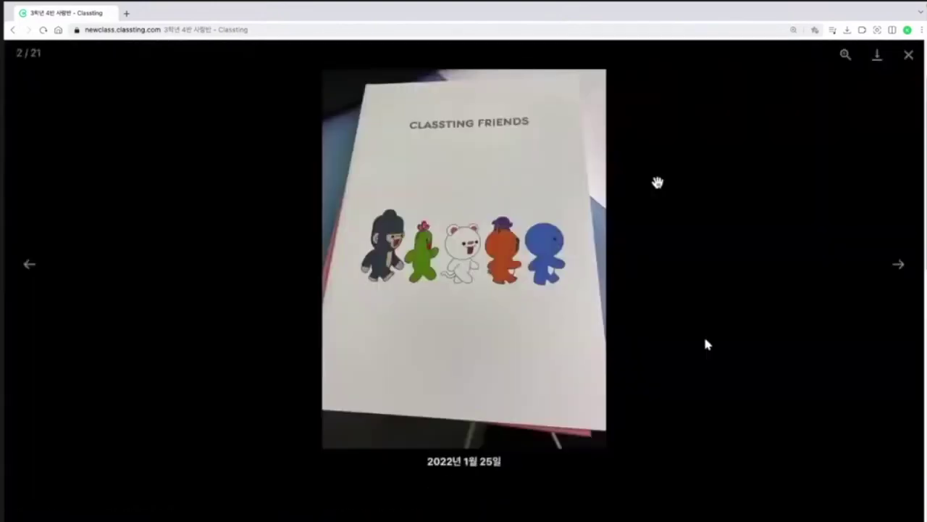
click(876, 58)
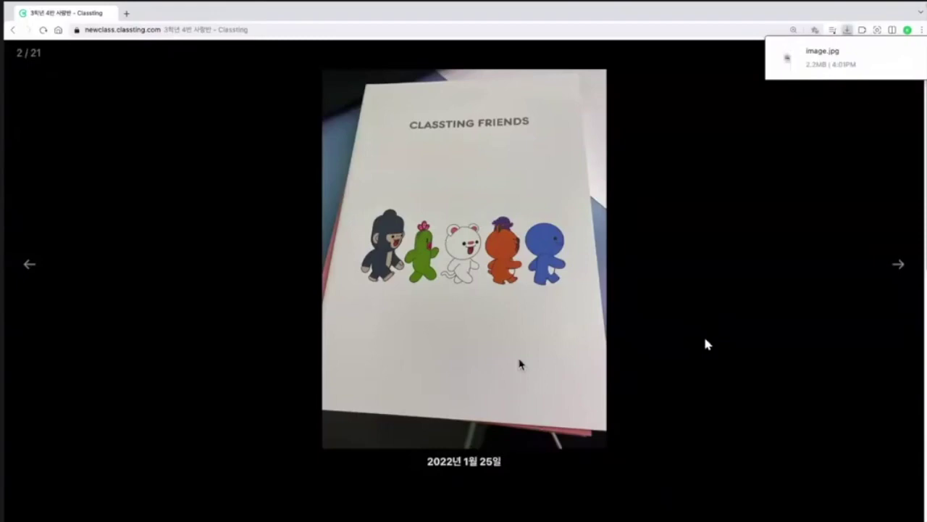
click(217, 177)
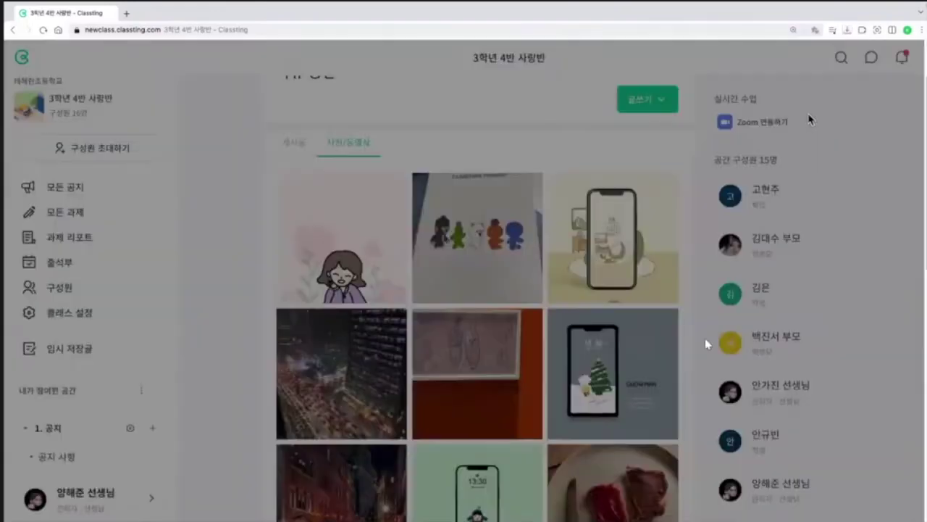
Step: Open the notebook video, play it, and download it
scroll(486, 316, down, 3)
scroll(485, 316, down, 5)
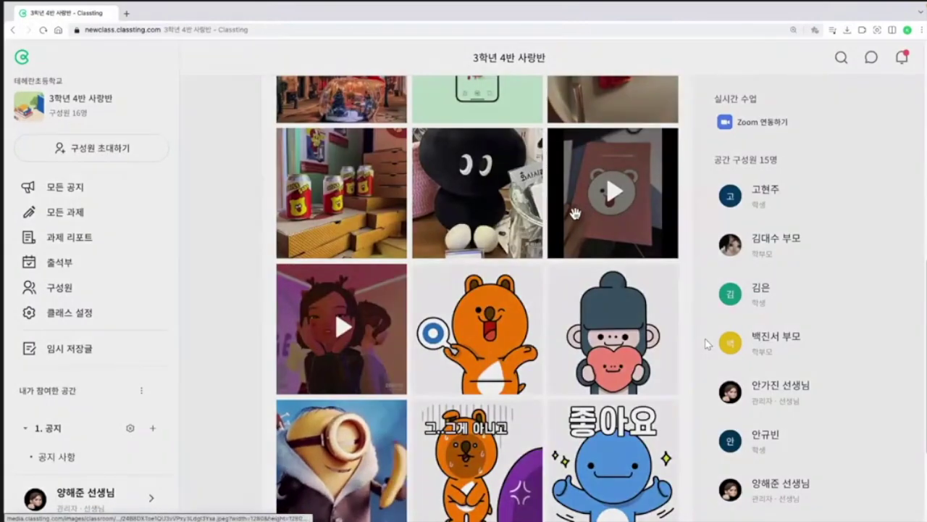
click(586, 212)
click(470, 267)
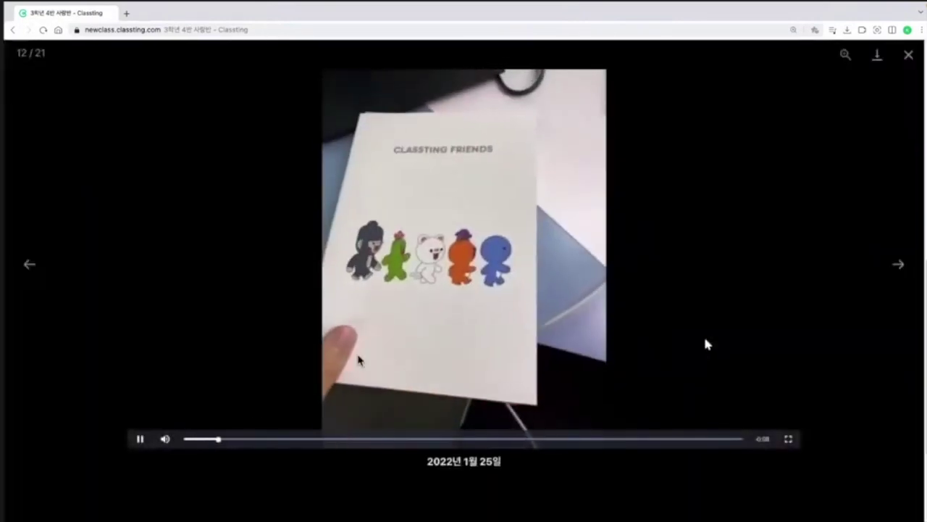
click(140, 439)
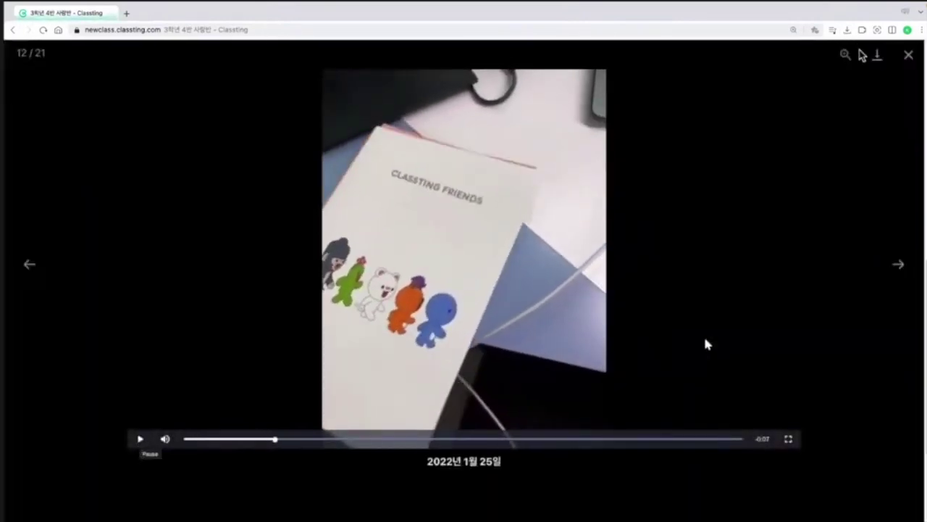
click(876, 55)
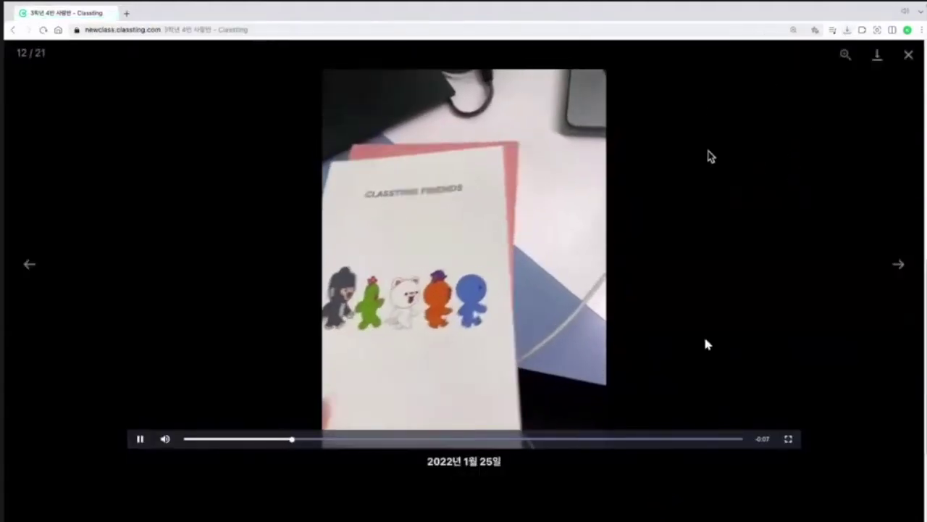
click(905, 56)
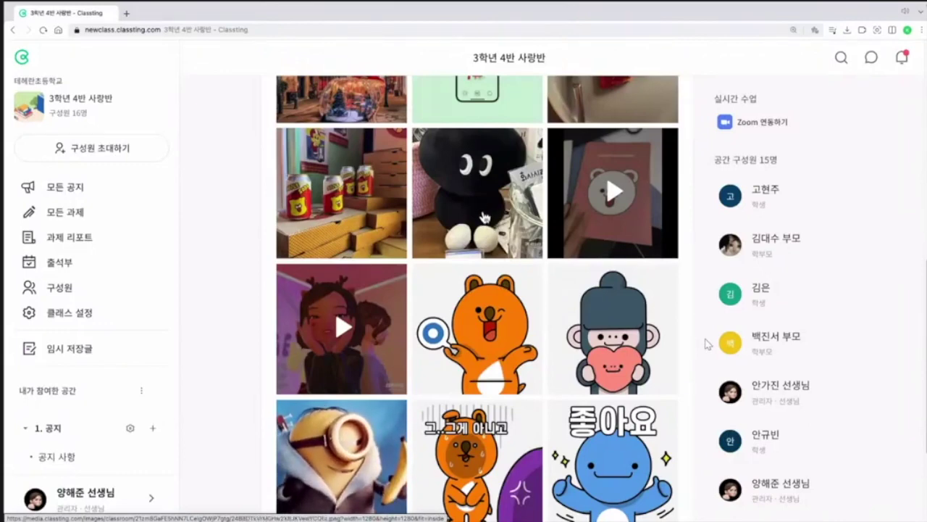
scroll(478, 213, up, 5)
scroll(464, 212, up, 3)
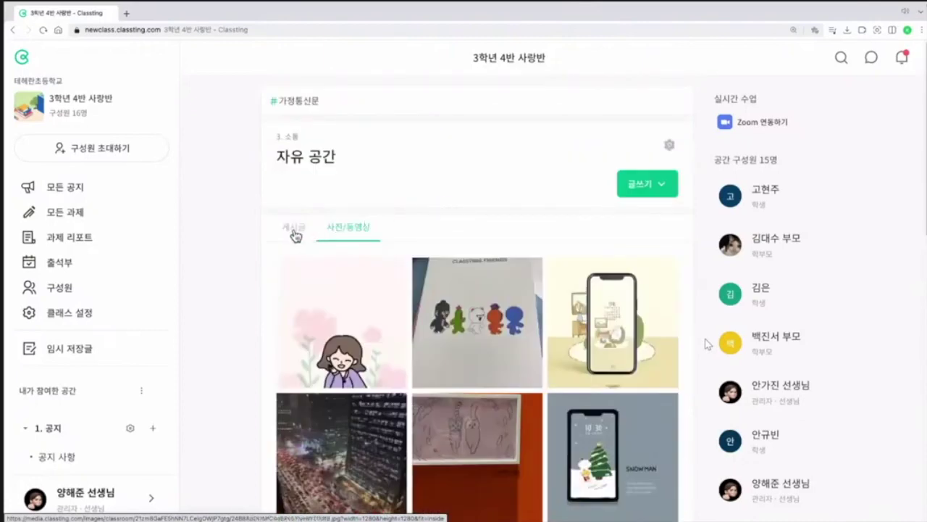
Step: Refresh the 자유 공간 gallery, then switch to the 공지 사항 space
click(343, 229)
scroll(73, 335, down, 3)
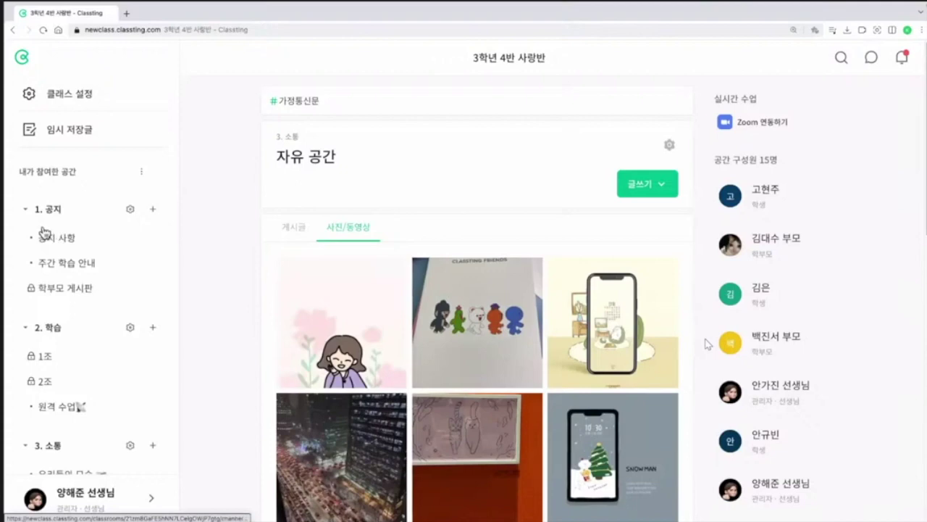
click(62, 240)
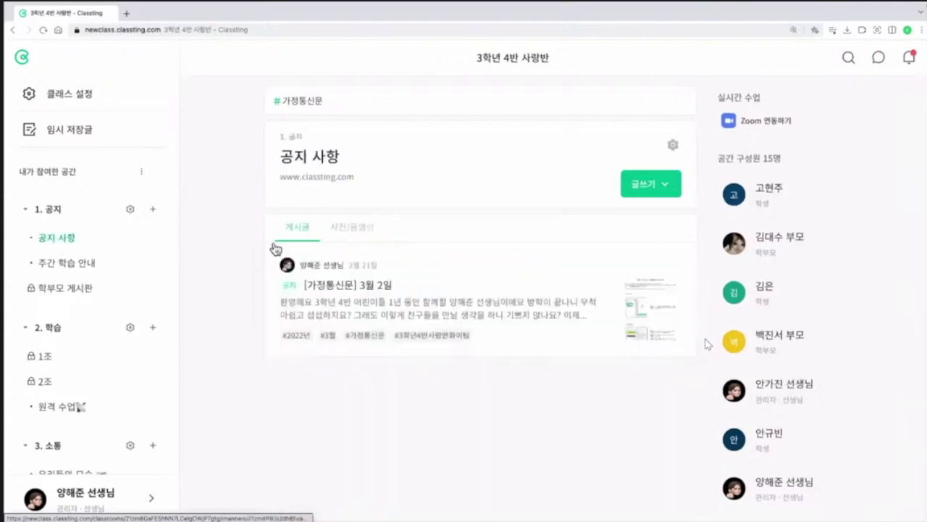
Step: Browse 공지 사항's photos and videos, then return to its post list
click(348, 236)
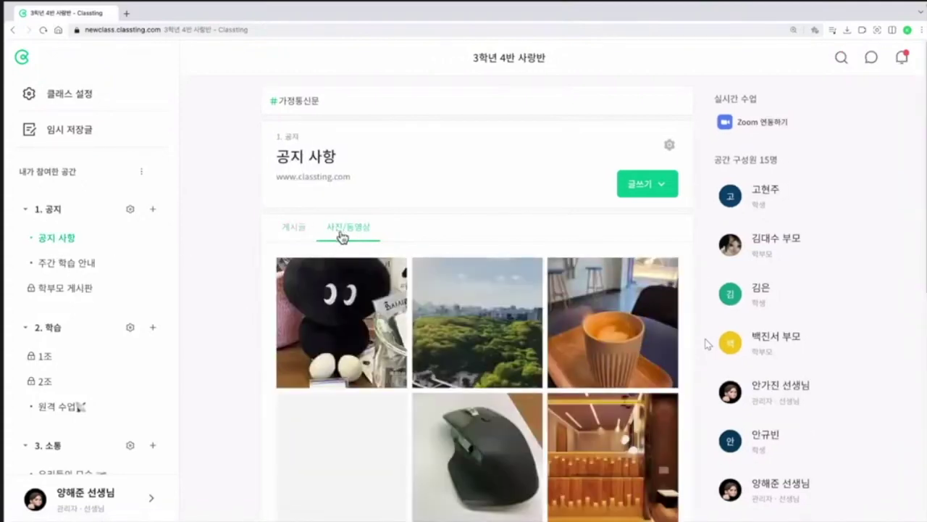
scroll(433, 272, down, 1)
scroll(432, 272, down, 5)
scroll(413, 252, up, 5)
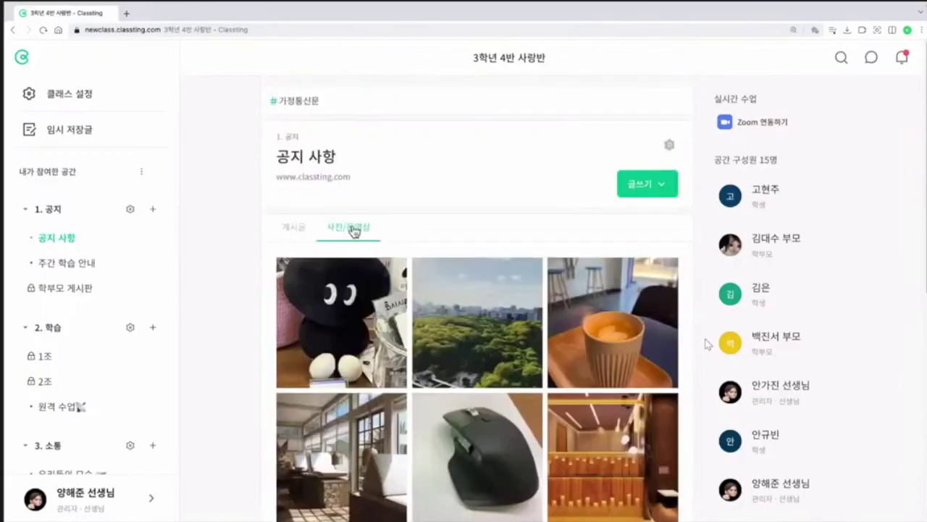
click(301, 228)
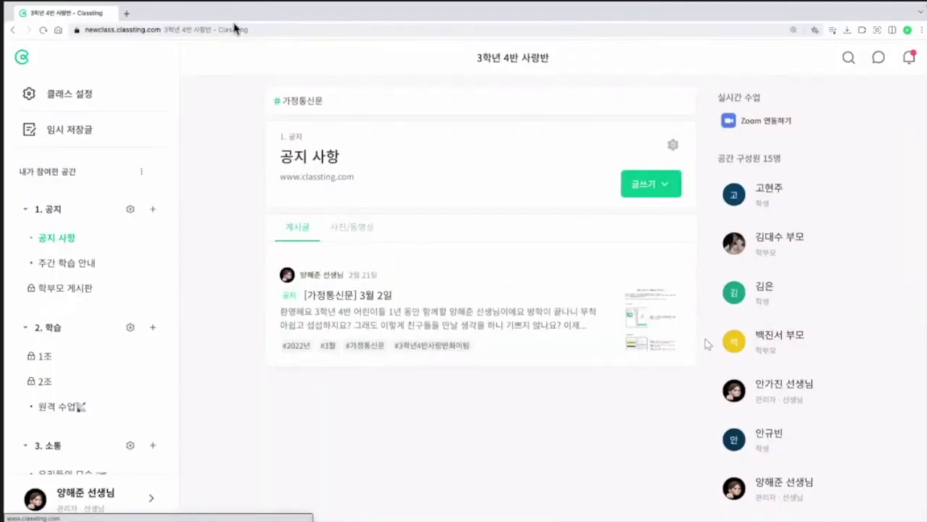
mouse_move(248, 33)
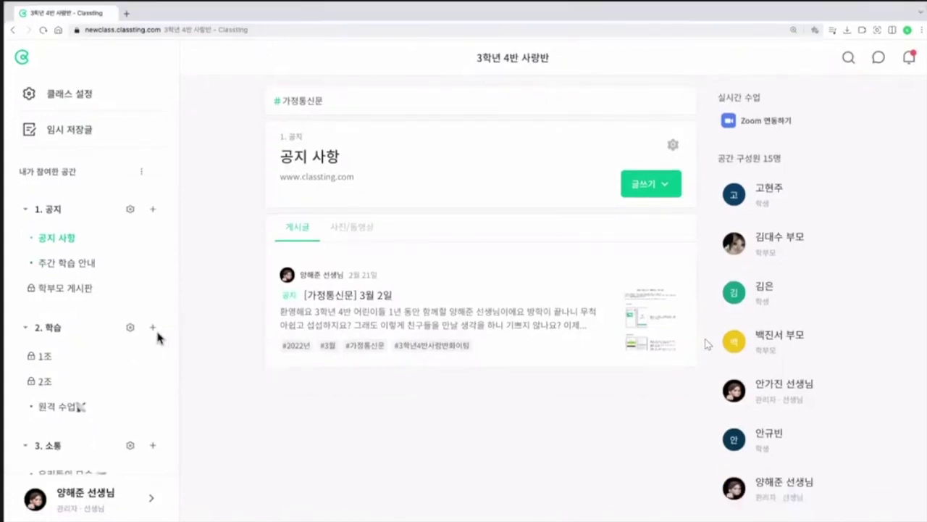
scroll(145, 346, down, 5)
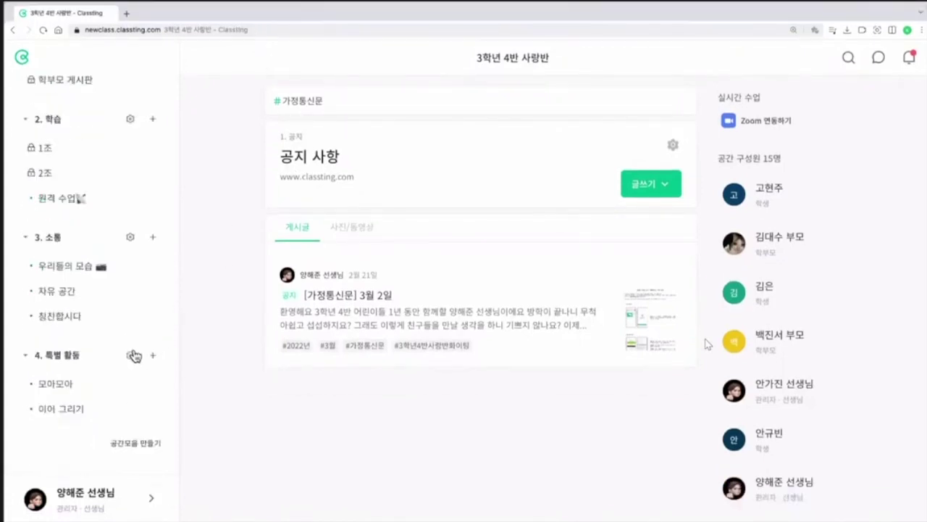
Step: Browse 모아모아's photos, then show the 이어 그리기 space's 사진/동영상 gallery of relay table drawings
click(66, 384)
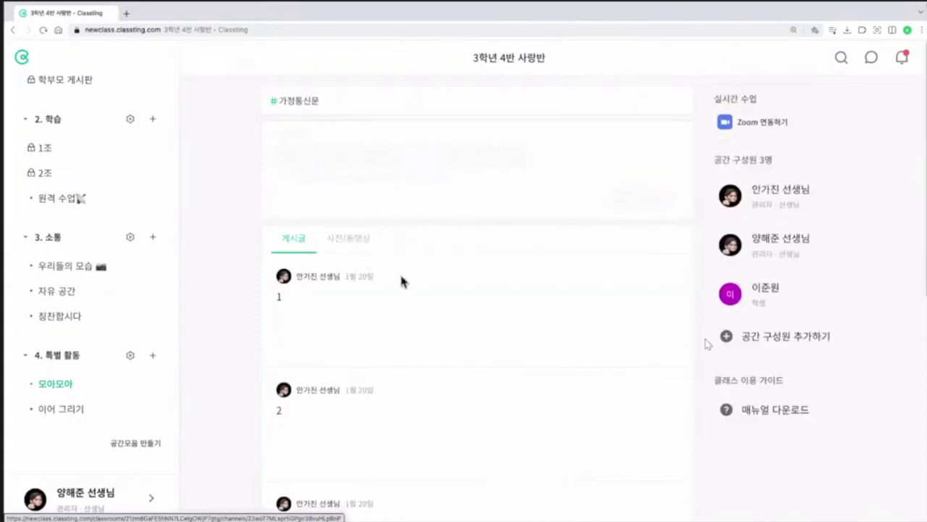
click(362, 230)
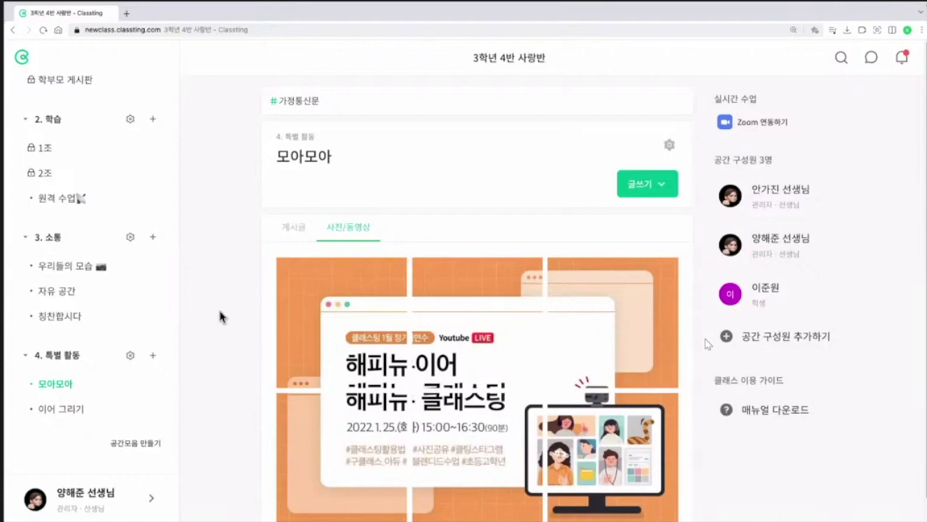
click(61, 409)
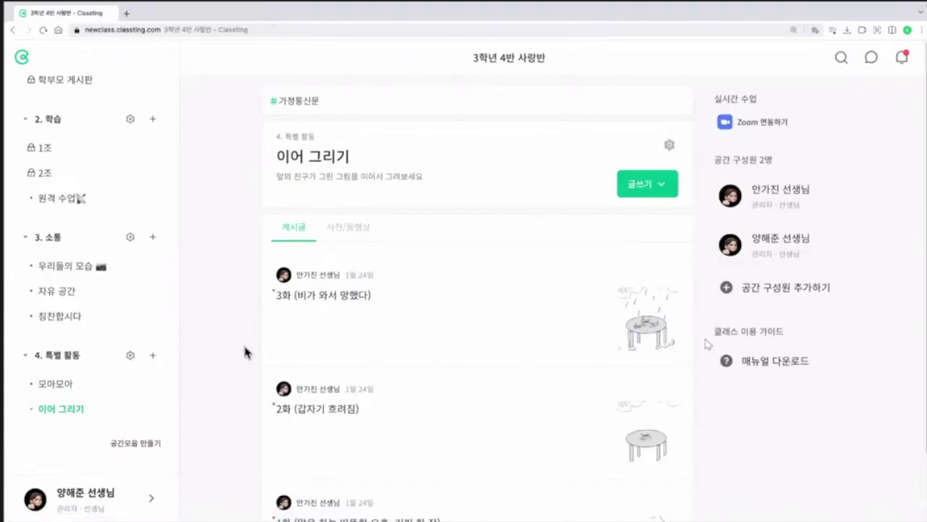
scroll(448, 369, down, 1)
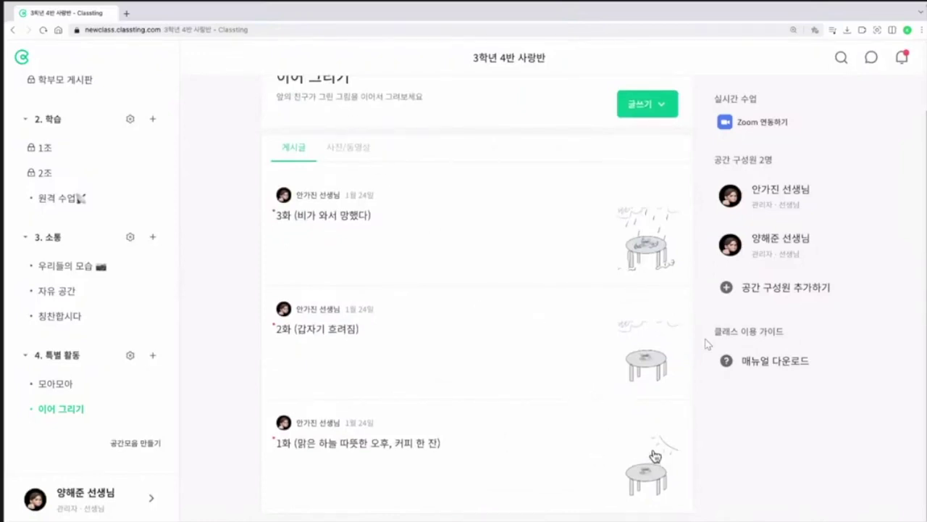
click(362, 150)
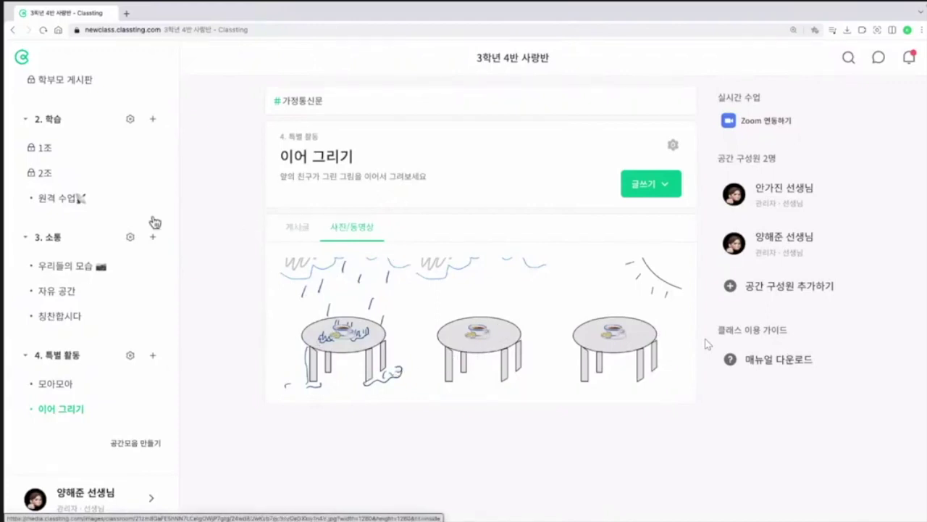
scroll(124, 237, up, 3)
scroll(147, 248, up, 2)
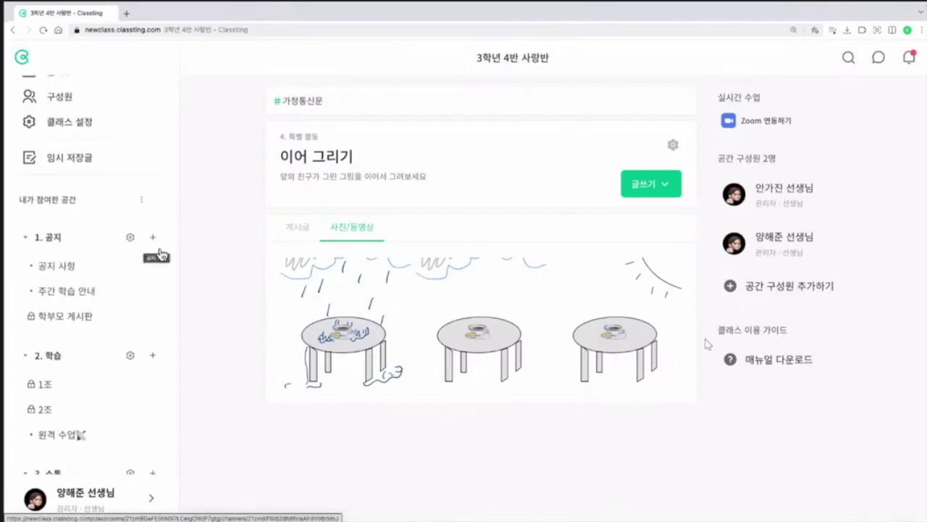
Step: Open 출석부 and step back to the 2022-02-14 ~ 2022-02-18 attendance week
click(72, 105)
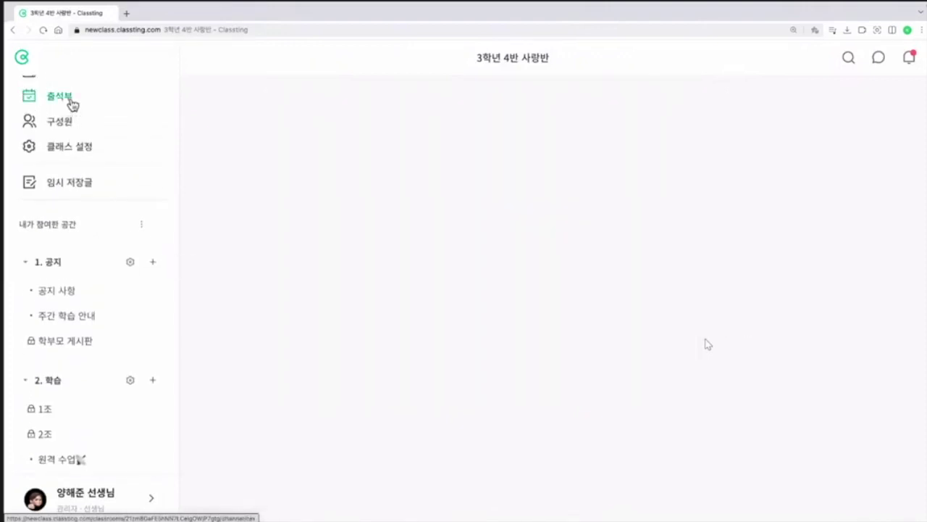
scroll(449, 272, down, 3)
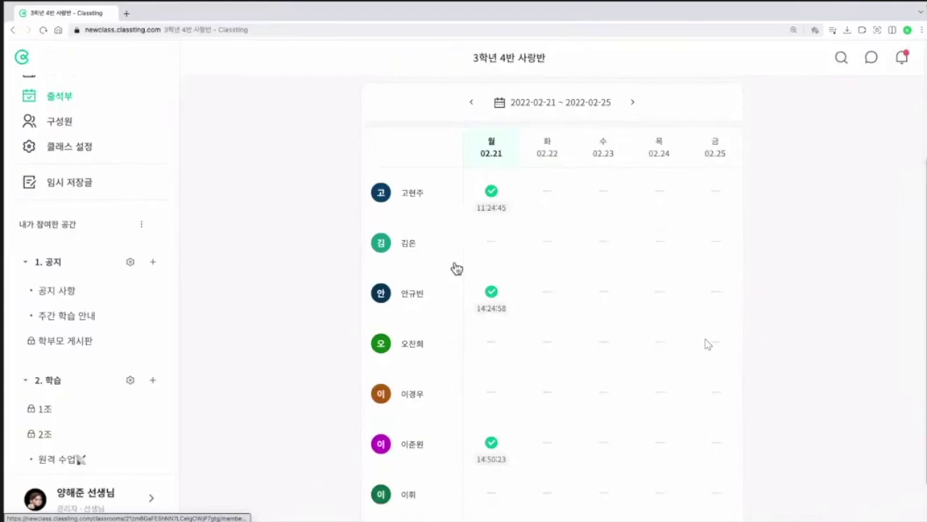
scroll(471, 262, up, 2)
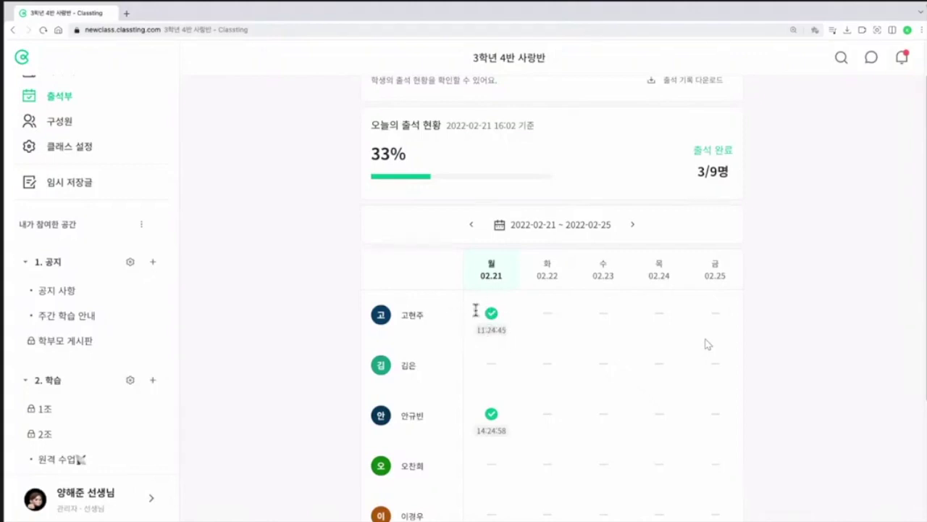
scroll(486, 305, up, 1)
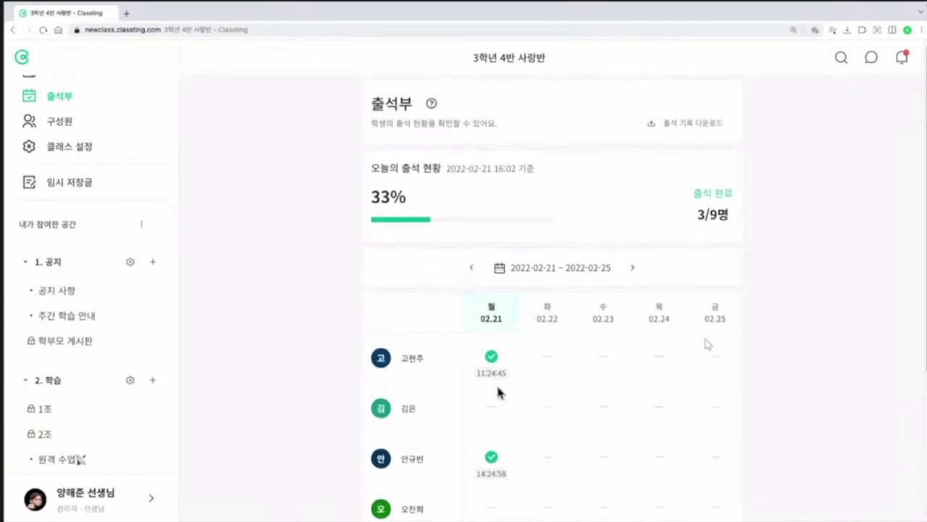
scroll(522, 381, down, 1)
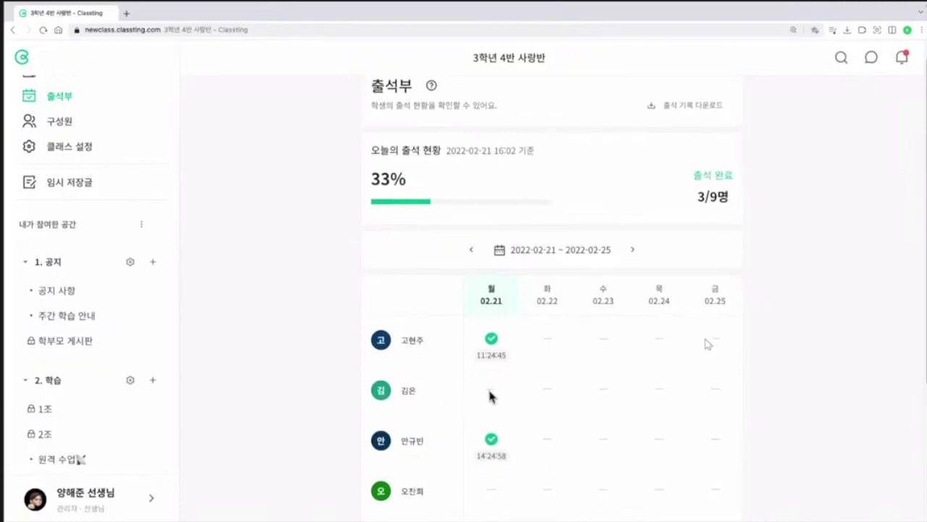
scroll(491, 391, down, 3)
scroll(497, 247, up, 3)
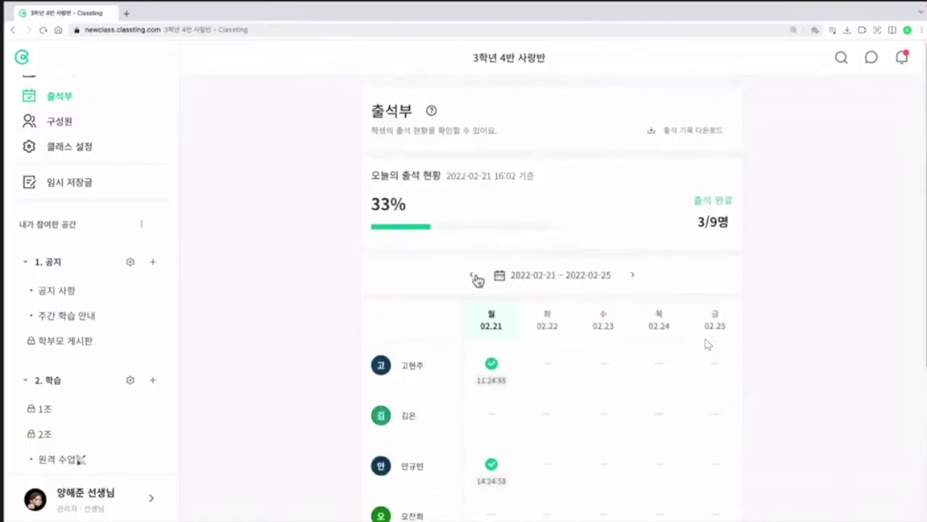
click(471, 277)
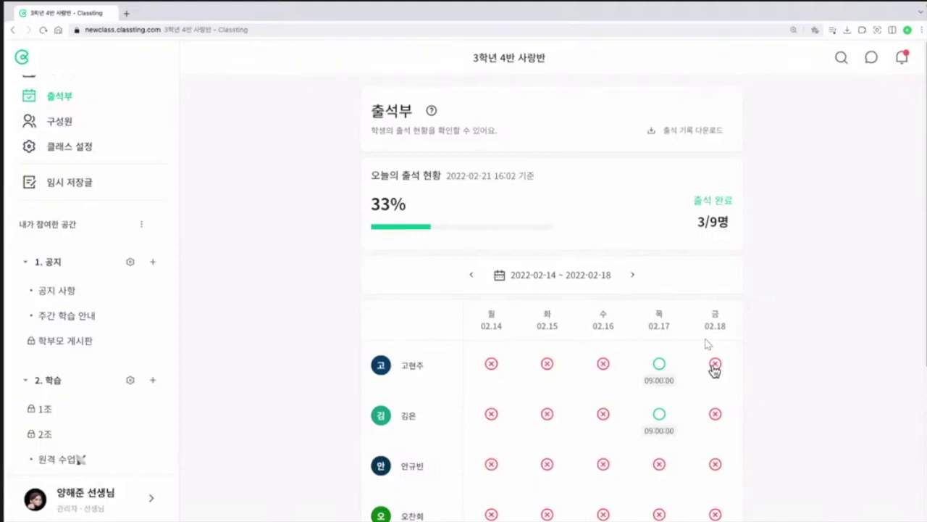
Step: Mark the first student present on 02.18 at 오전 09:00 with the reason 네트워크 오류
click(715, 366)
click(438, 250)
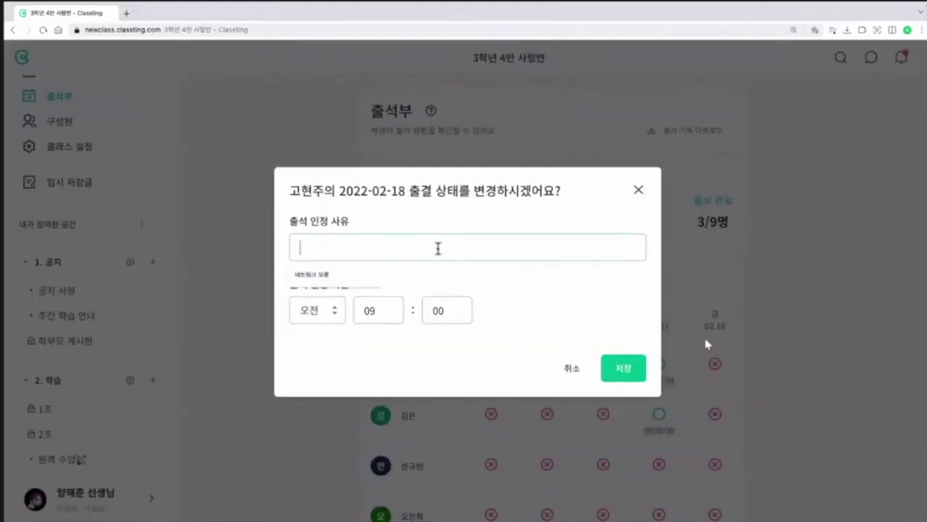
click(362, 274)
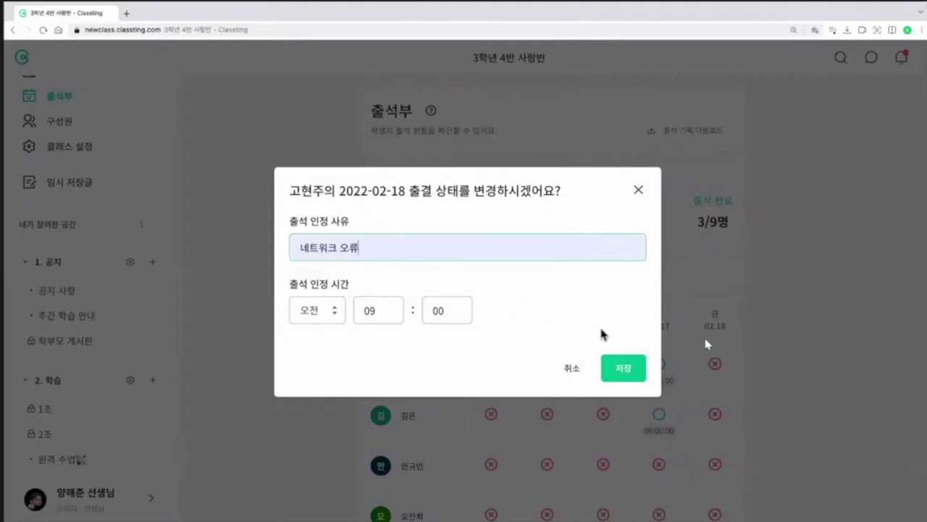
click(639, 382)
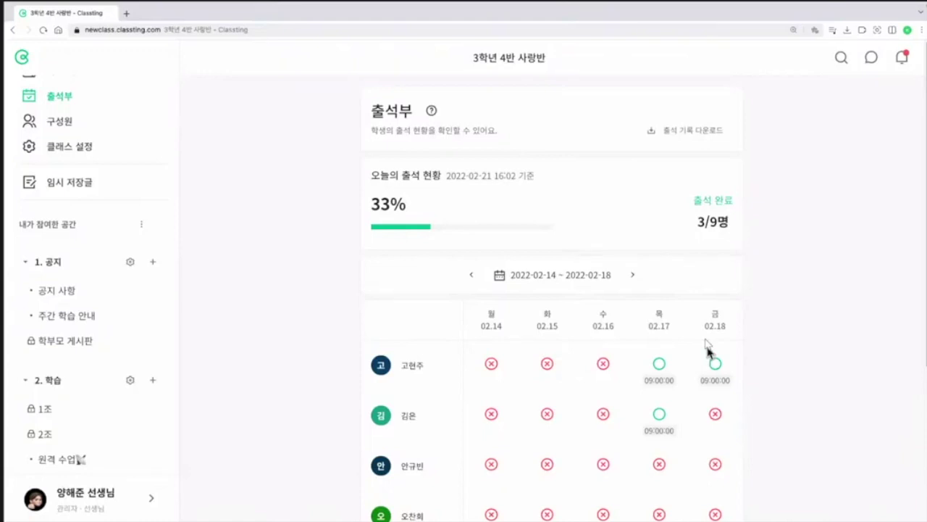
Step: Download the 2022년 1월 attendance record from 출석 기록 다운로드, then close the dialog
click(694, 134)
click(546, 290)
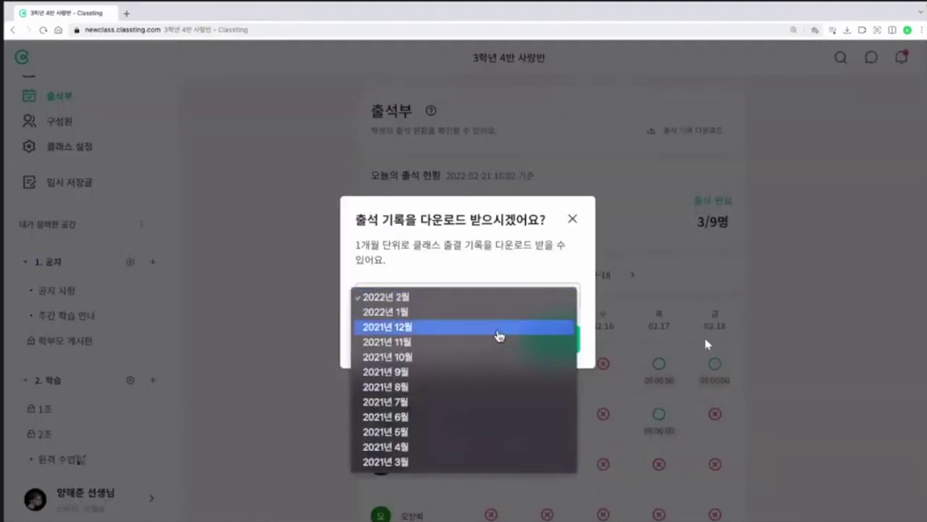
click(482, 319)
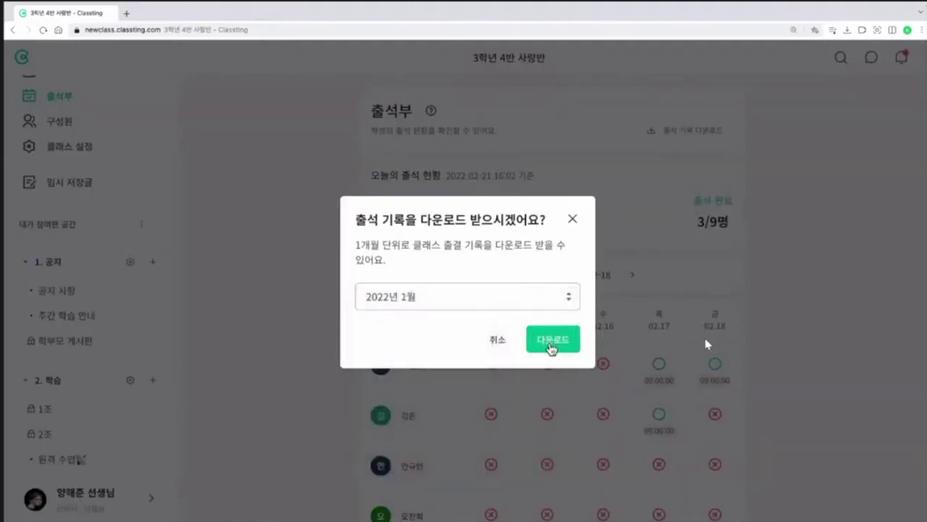
click(551, 348)
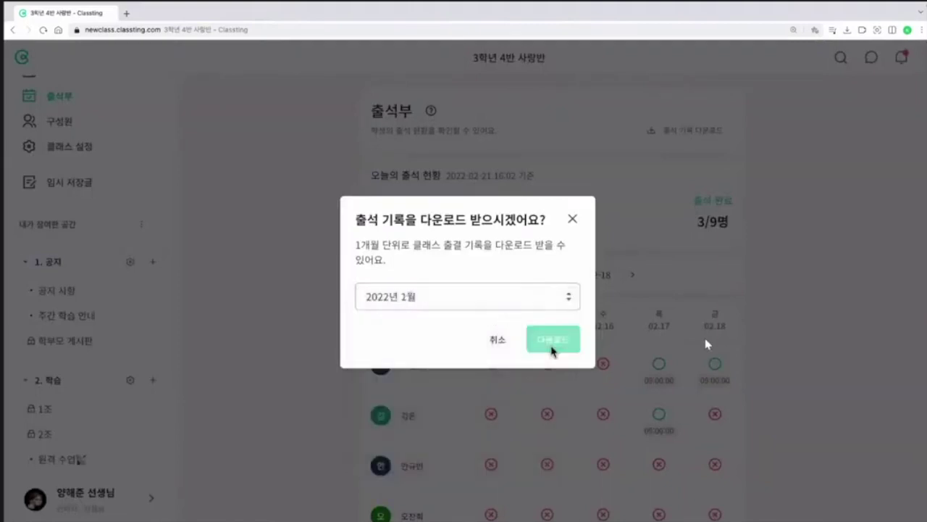
click(572, 220)
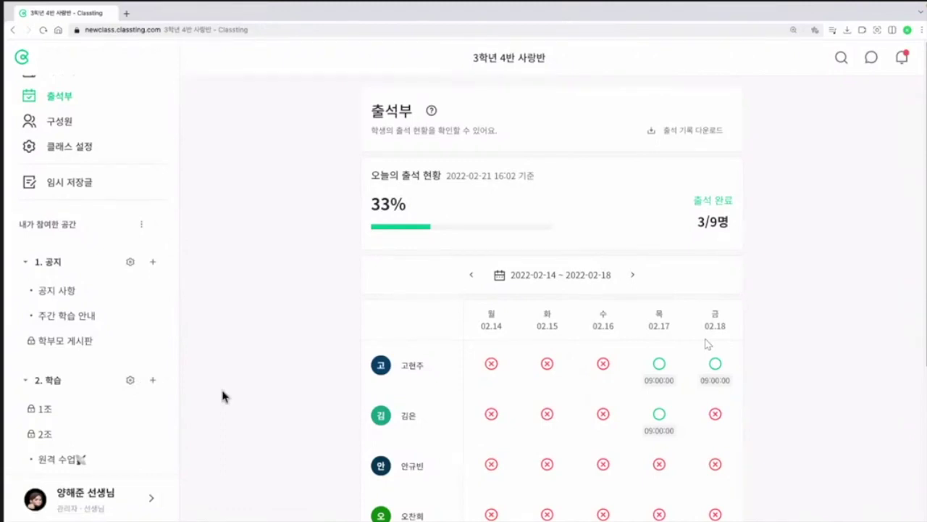
Step: From the 공지 사항 board, choose Zoom 연동하기 under 실시간 수업 and confirm the prompt
scroll(70, 365, down, 1)
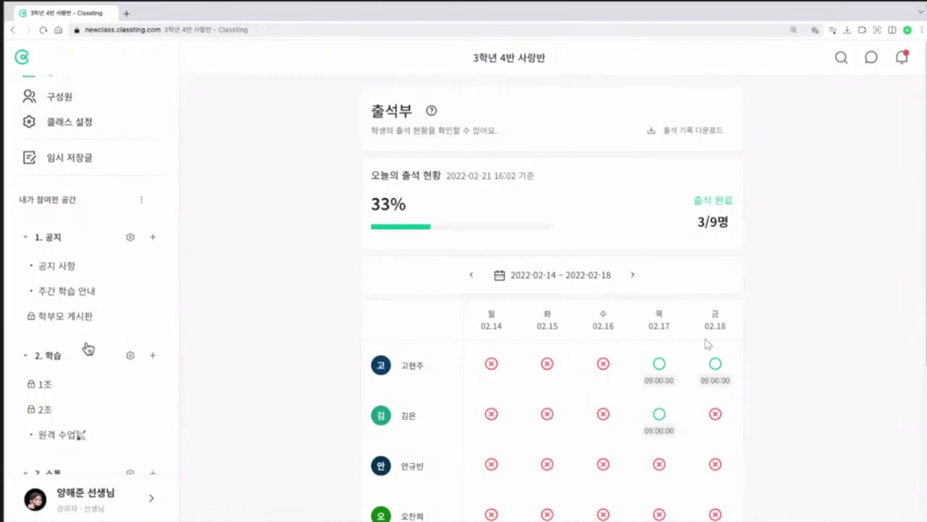
scroll(82, 344, down, 1)
click(64, 242)
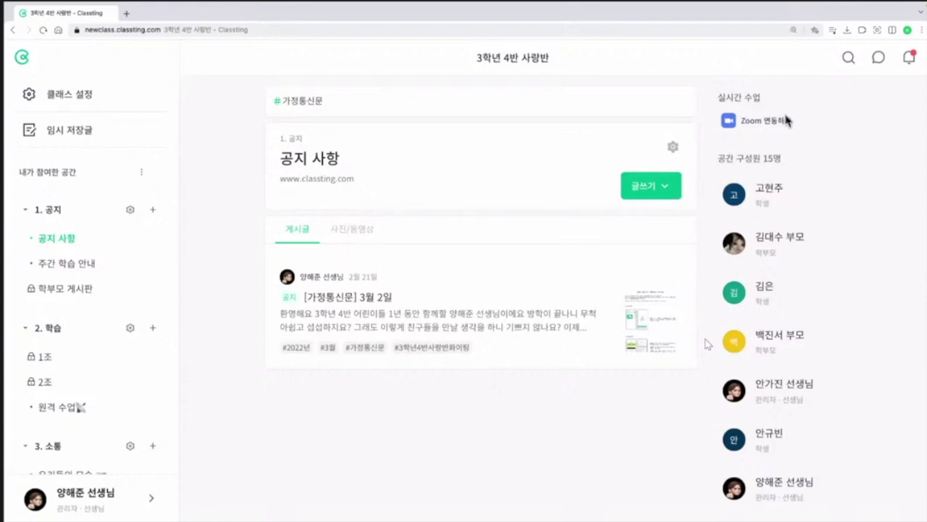
scroll(786, 120, up, 5)
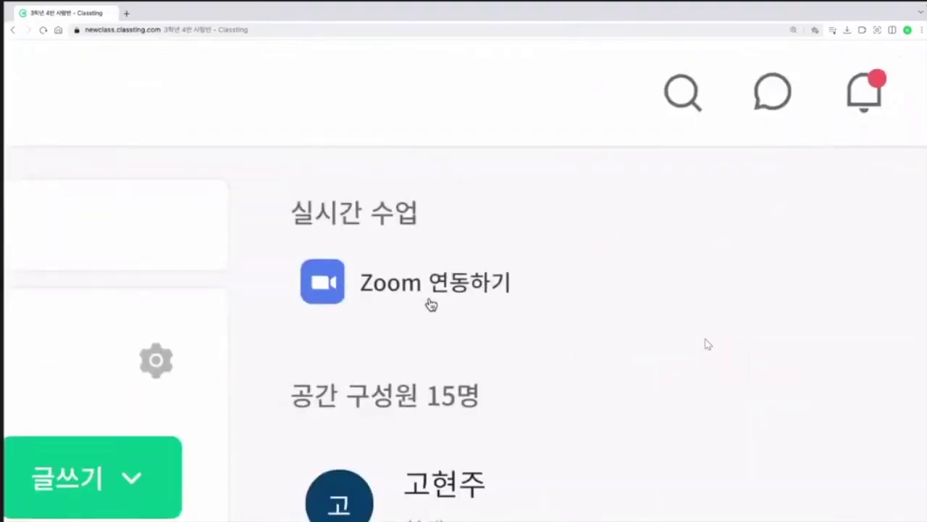
scroll(432, 306, down, 5)
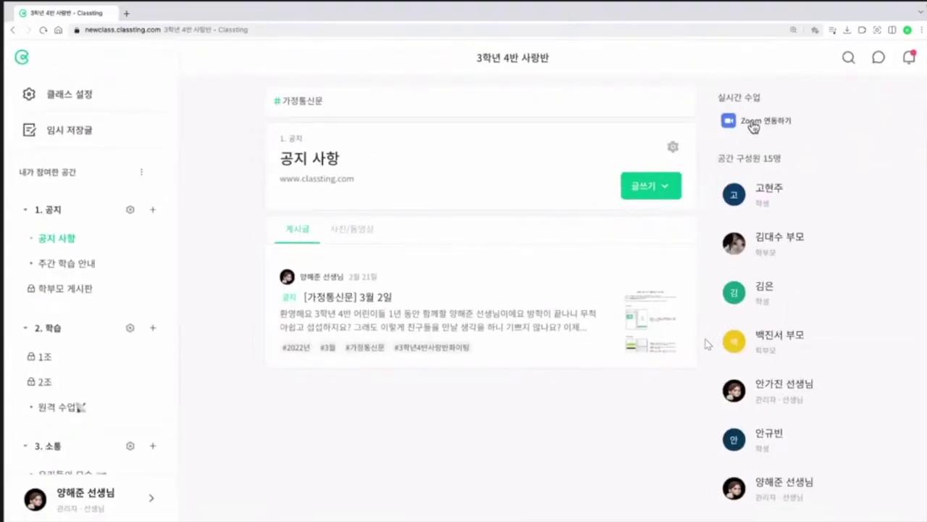
click(753, 124)
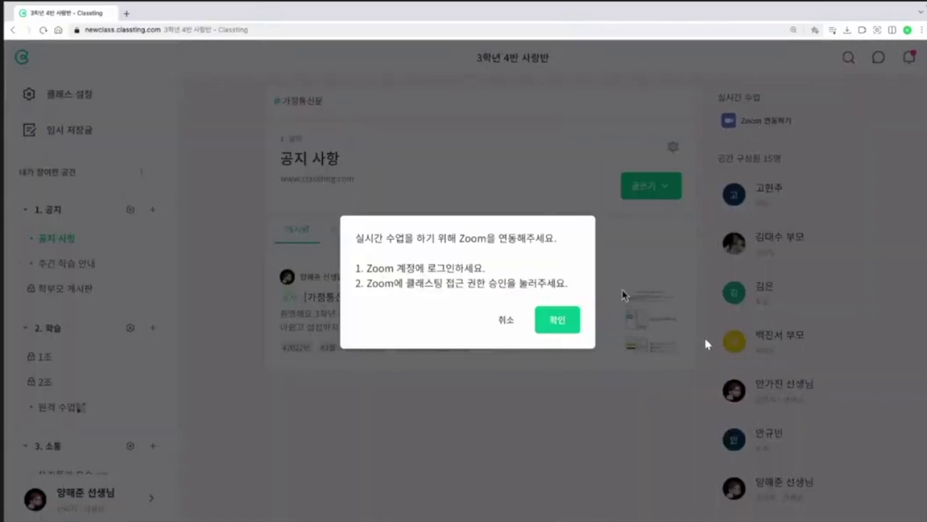
click(558, 321)
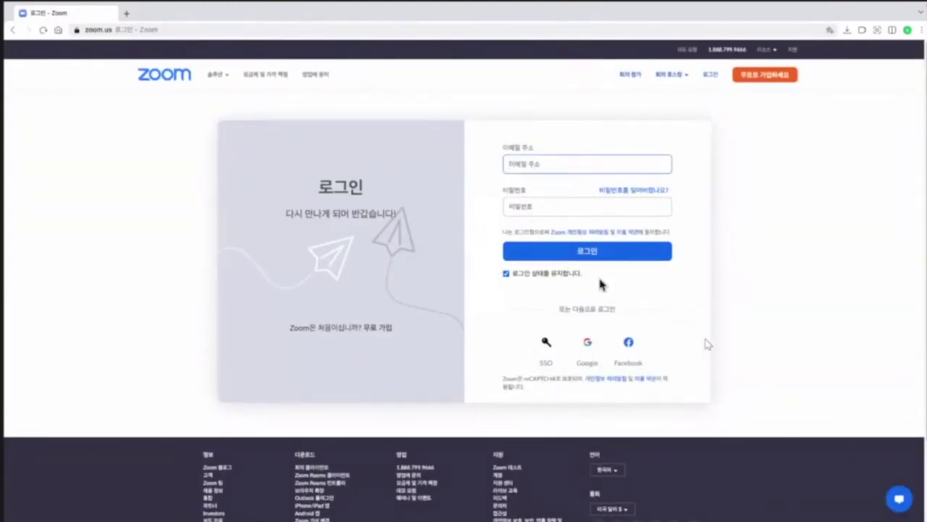
Step: Sign in to Zoom with the Google account, allow shared access permissions, and authorize Classting
click(591, 349)
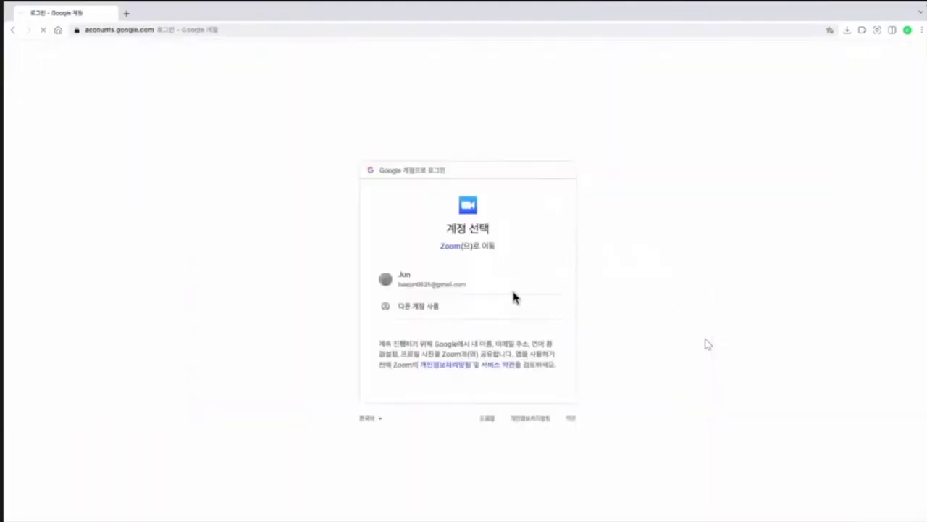
click(467, 284)
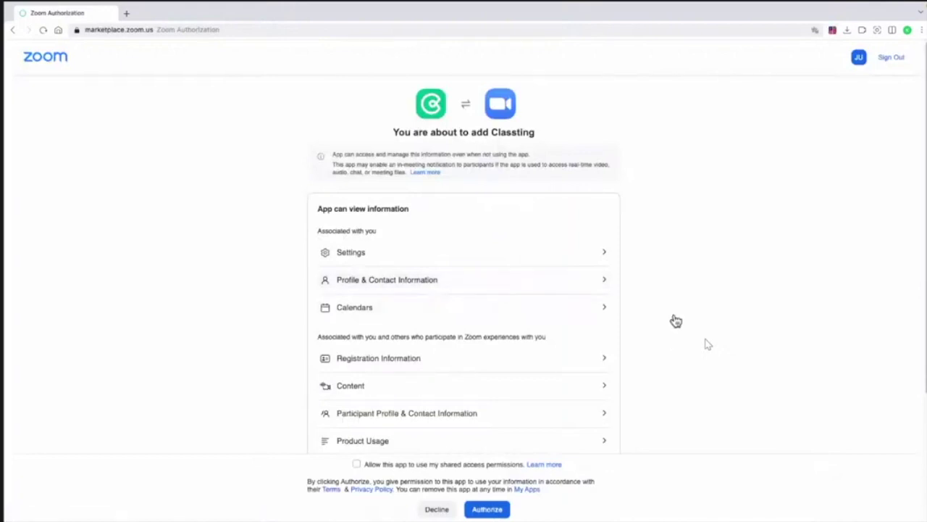
scroll(671, 315, down, 2)
scroll(661, 315, up, 1)
scroll(660, 316, up, 1)
scroll(487, 205, down, 1)
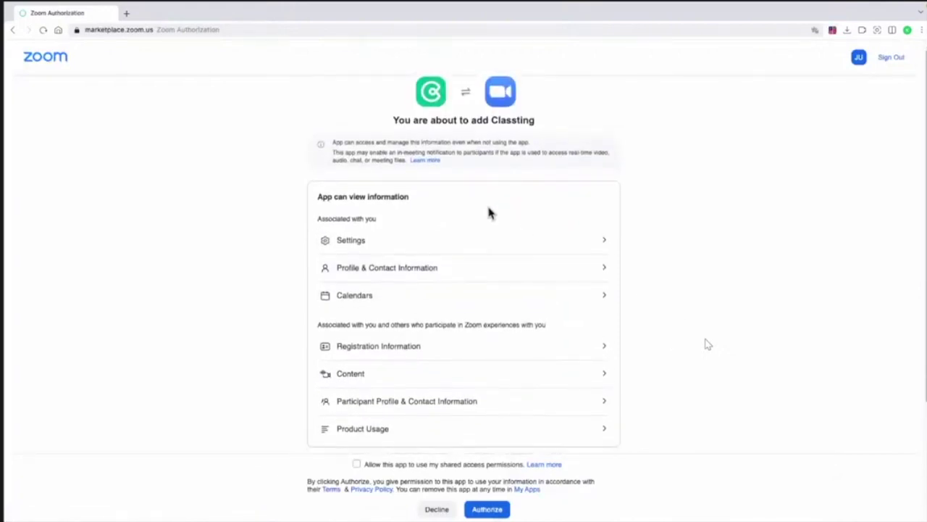
scroll(405, 217, down, 1)
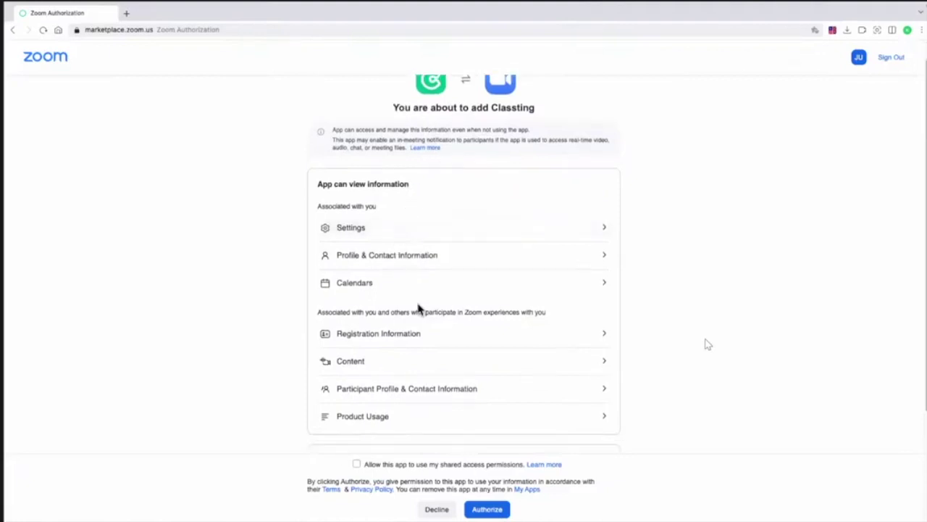
scroll(686, 387, down, 3)
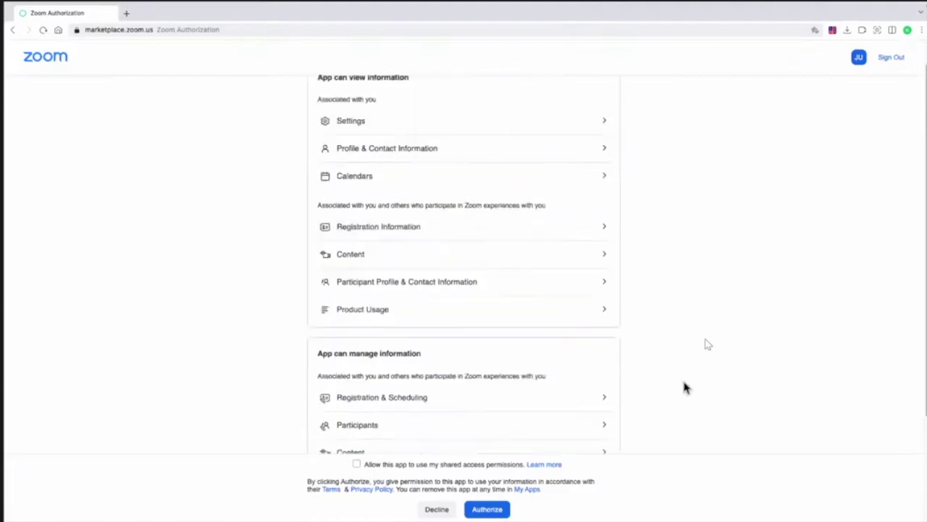
click(356, 464)
click(500, 510)
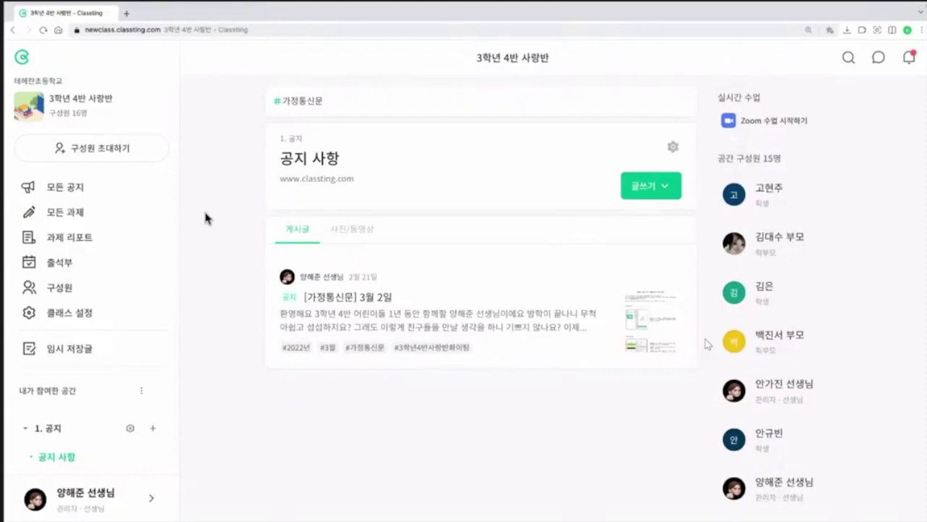
Step: Open 클래스팅 연수's [LIVE] 2월 정기 연수 space from home, then return to the Classting home page
click(27, 59)
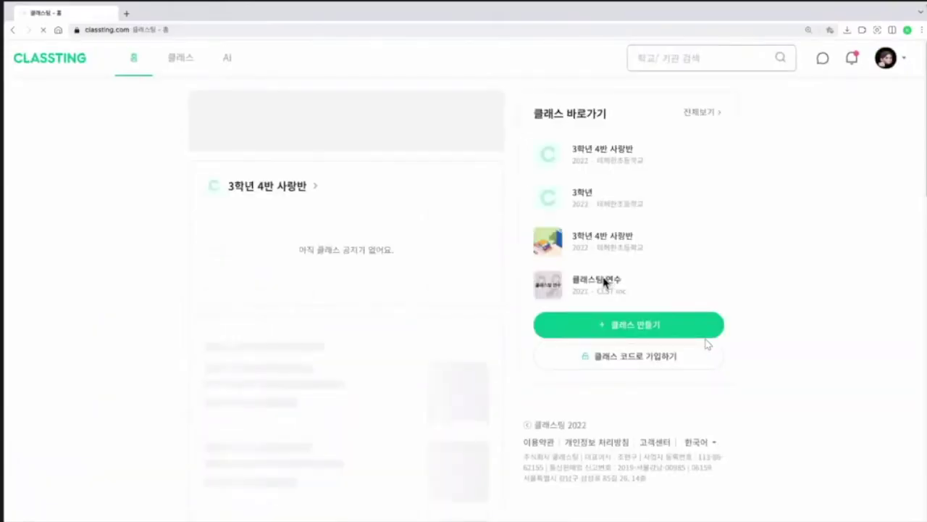
click(594, 285)
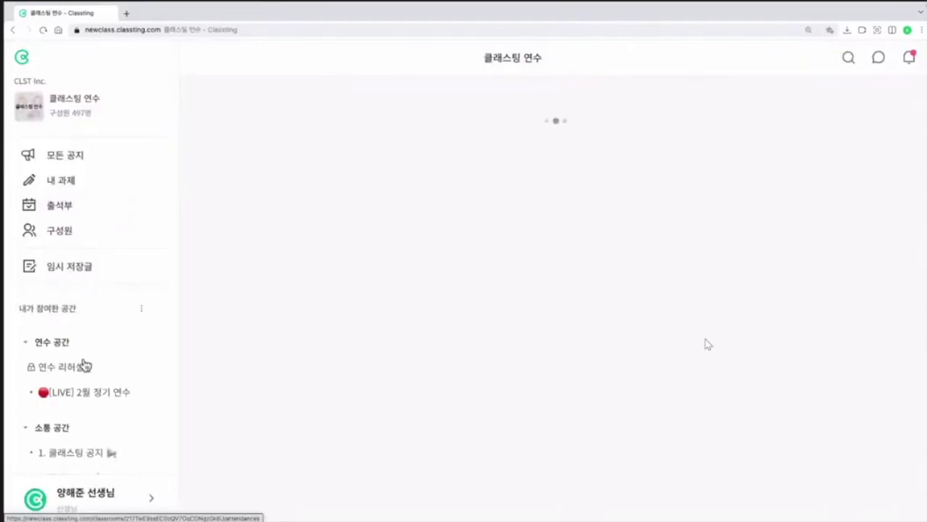
click(87, 395)
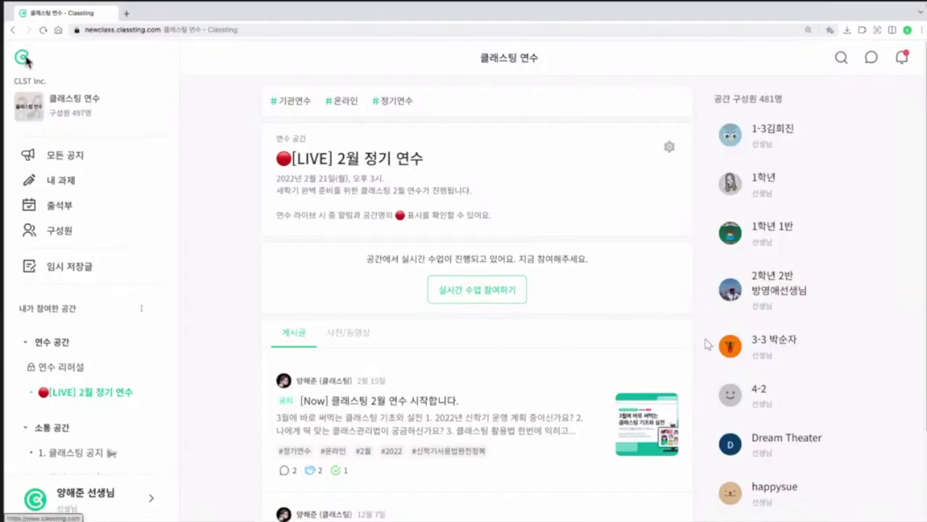
click(24, 60)
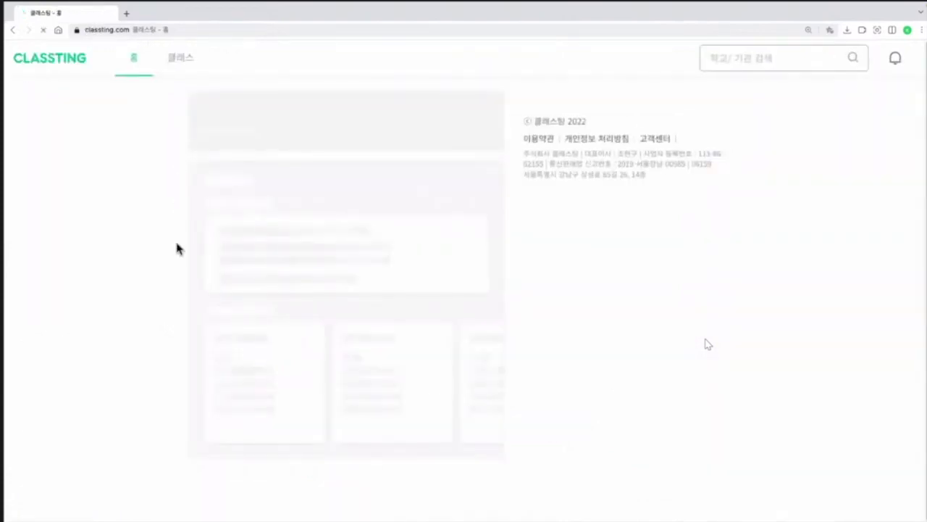
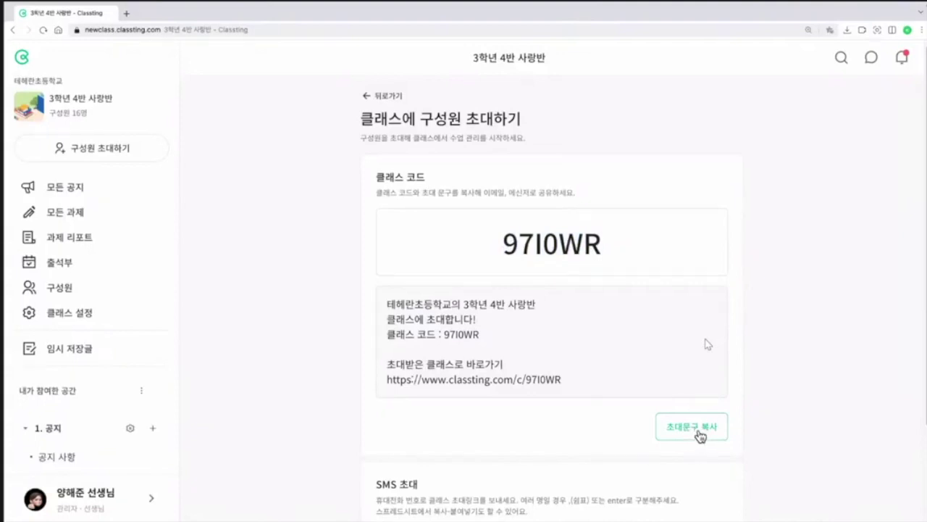
Step: Copy the class invitation message and enter a first phone number, followed by a comma, in the SMS invite field
click(699, 437)
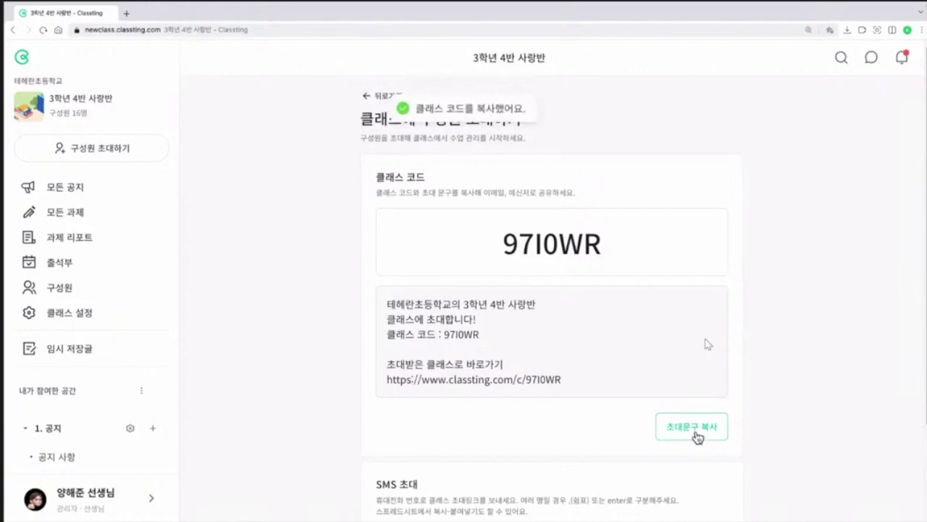
scroll(579, 371, down, 1)
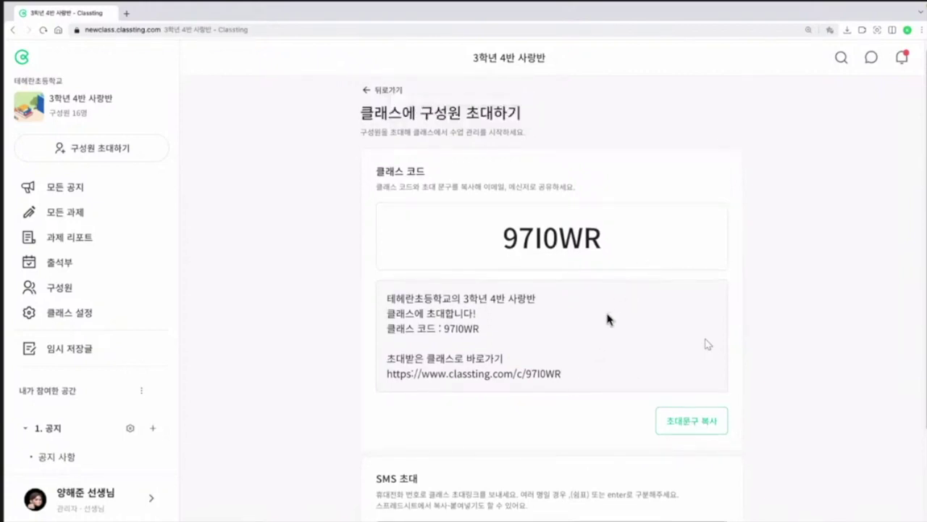
scroll(606, 317, down, 3)
click(441, 430)
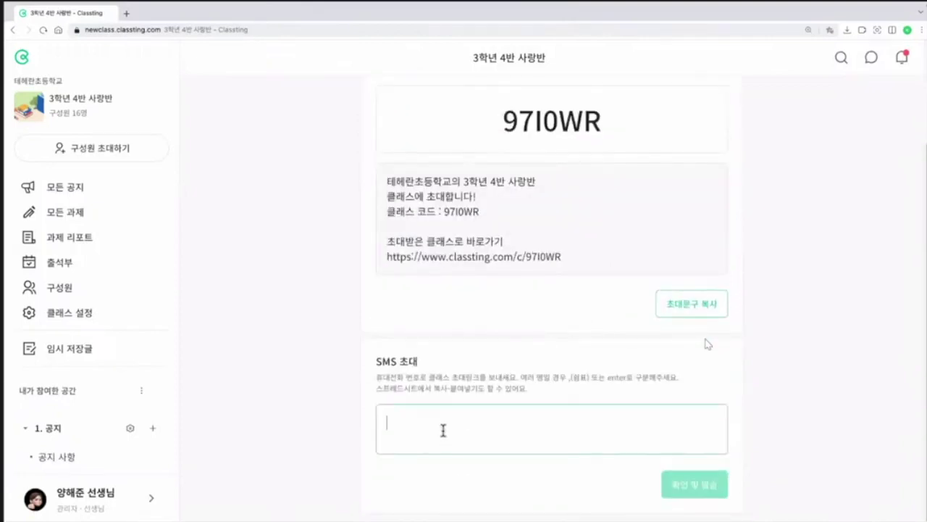
text(010)
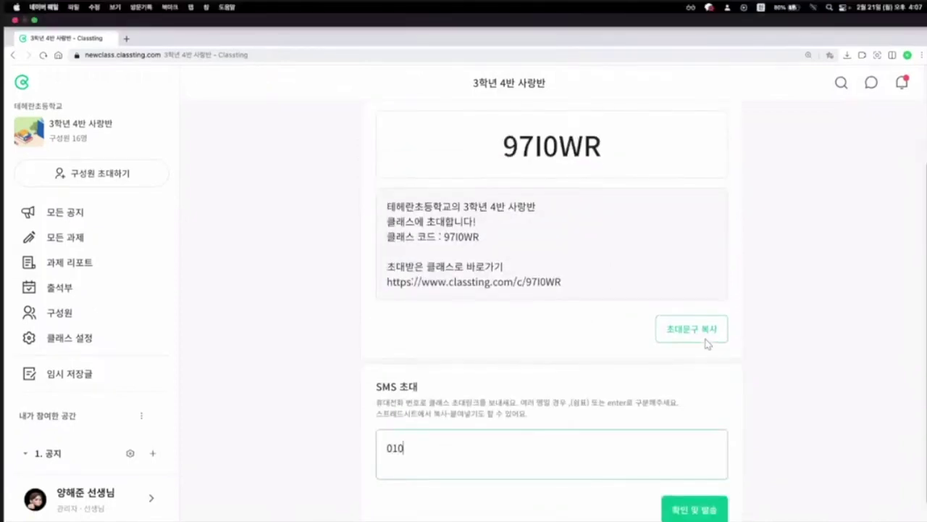
text(111111111,)
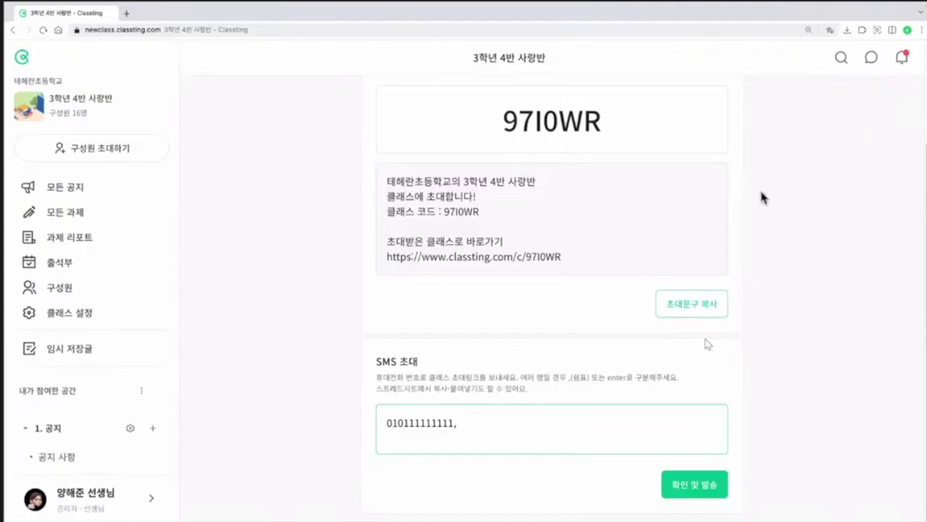
Step: Copy the ten phone numbers in C2:C11 from the spreadsheet panel into the SMS invitation field
click(892, 31)
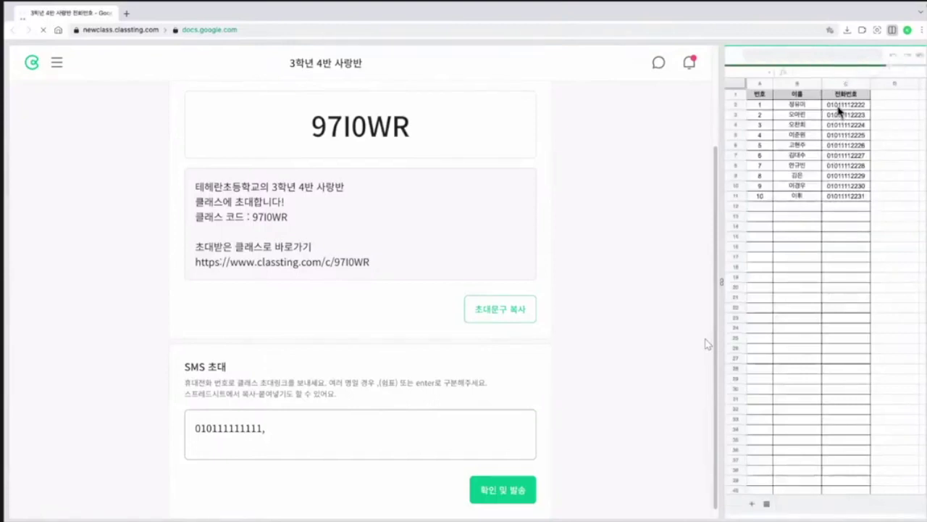
drag(841, 106, 843, 197)
right_click(843, 197)
click(861, 218)
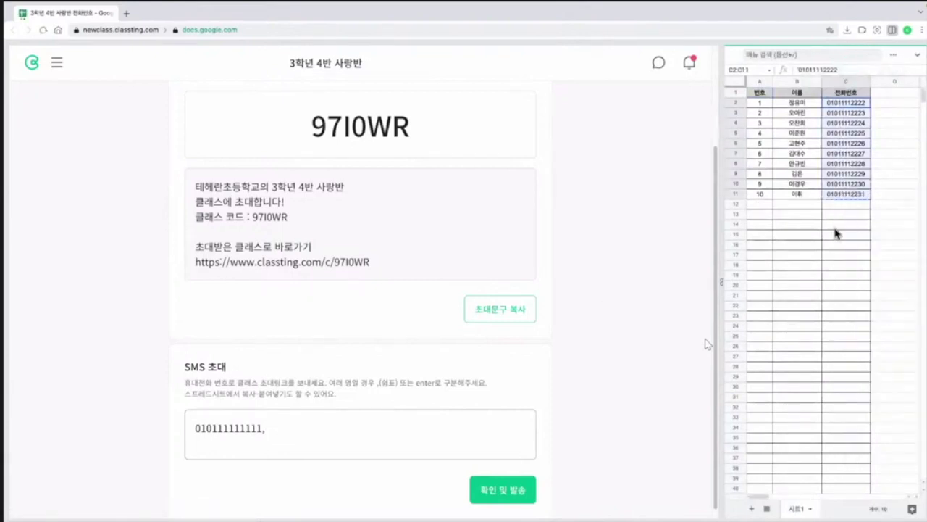
right_click(366, 431)
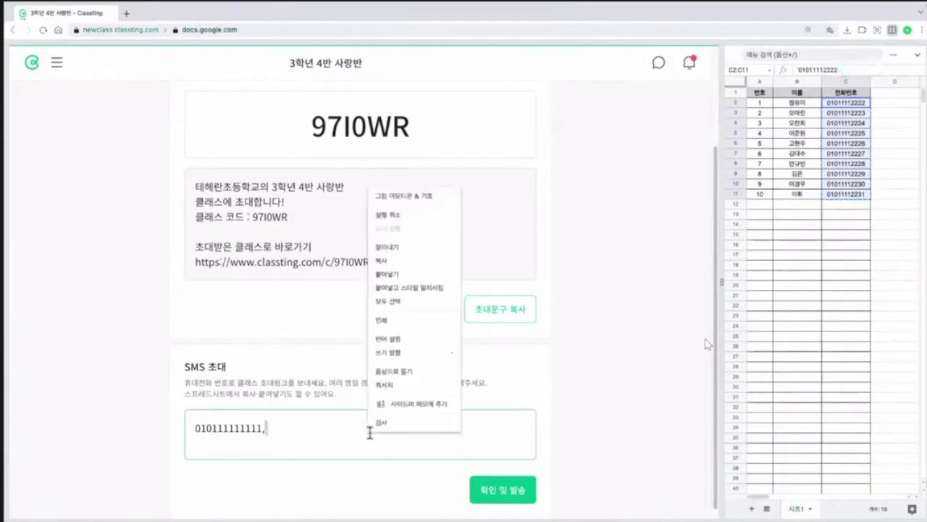
click(398, 274)
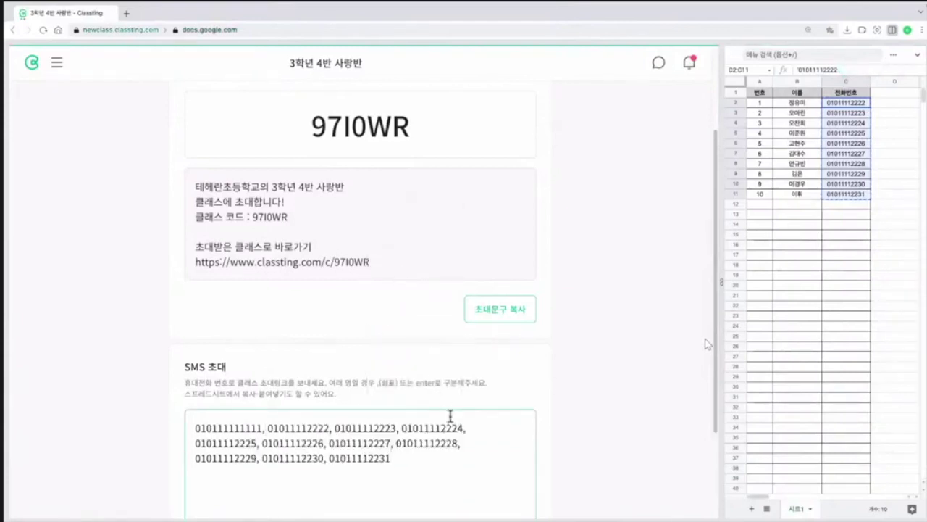
Step: Start sending the SMS invitations with 확인 및 발송, cancel, and close the spreadsheet panel
scroll(540, 397, down, 1)
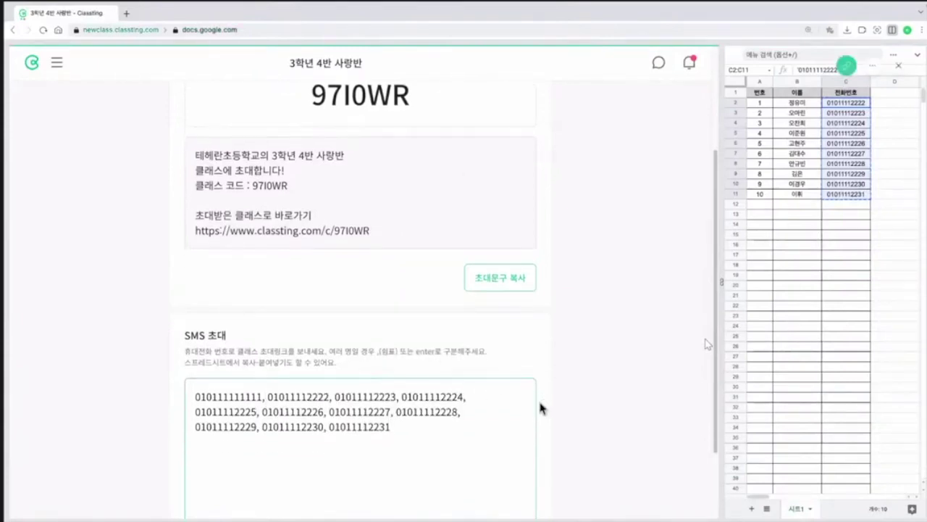
scroll(564, 418, down, 1)
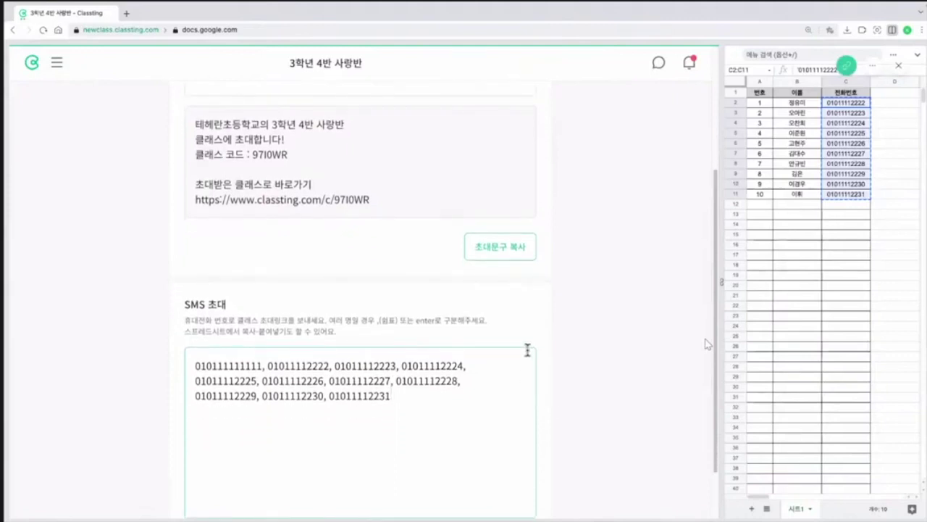
scroll(587, 433, down, 1)
scroll(587, 433, down, 1)
click(522, 481)
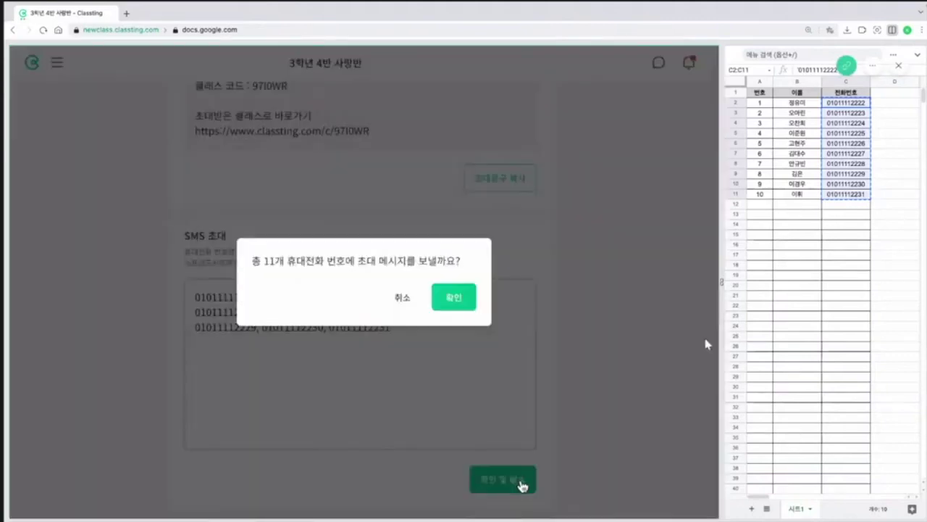
click(404, 304)
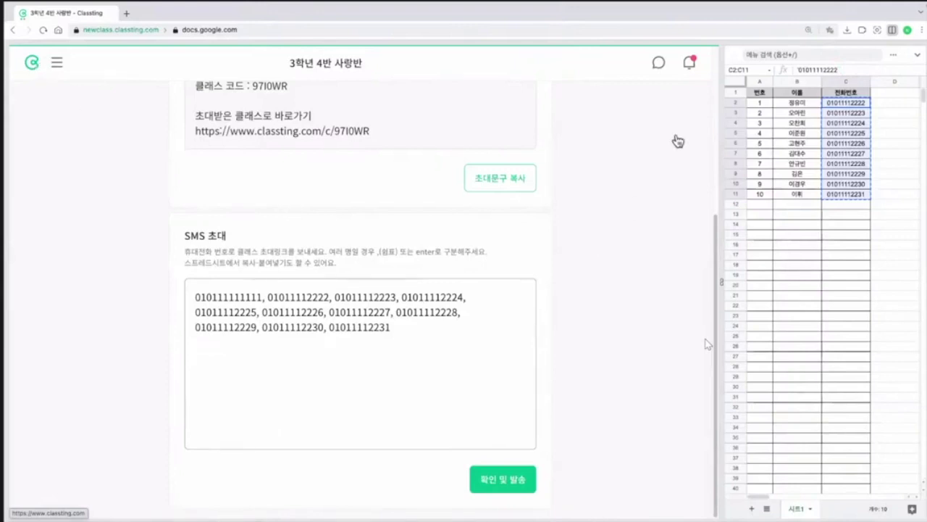
click(892, 31)
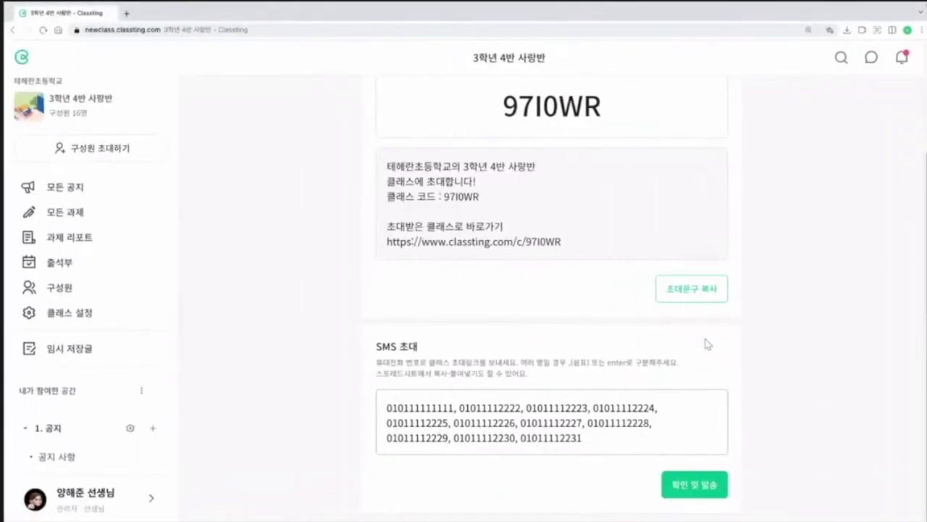
Step: In the 구성원 list, append 1 to a student's name and save it
click(73, 293)
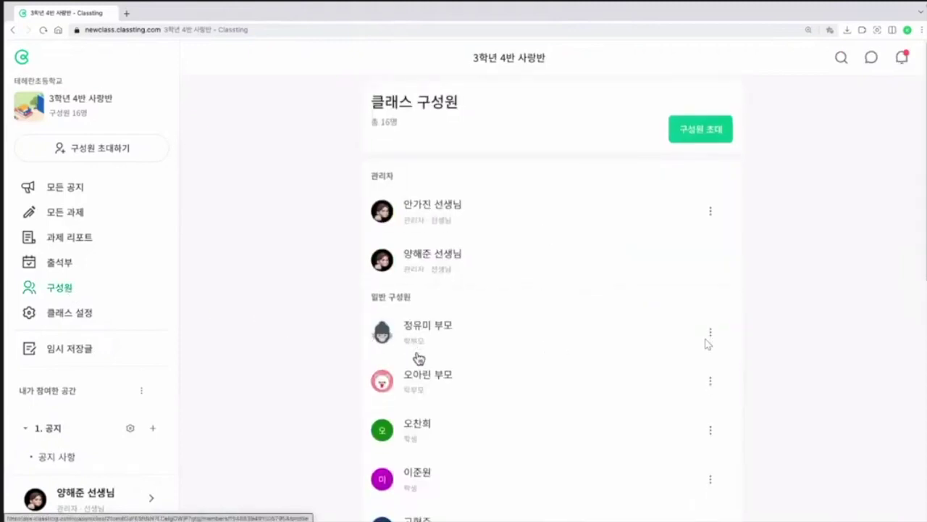
scroll(416, 351, down, 1)
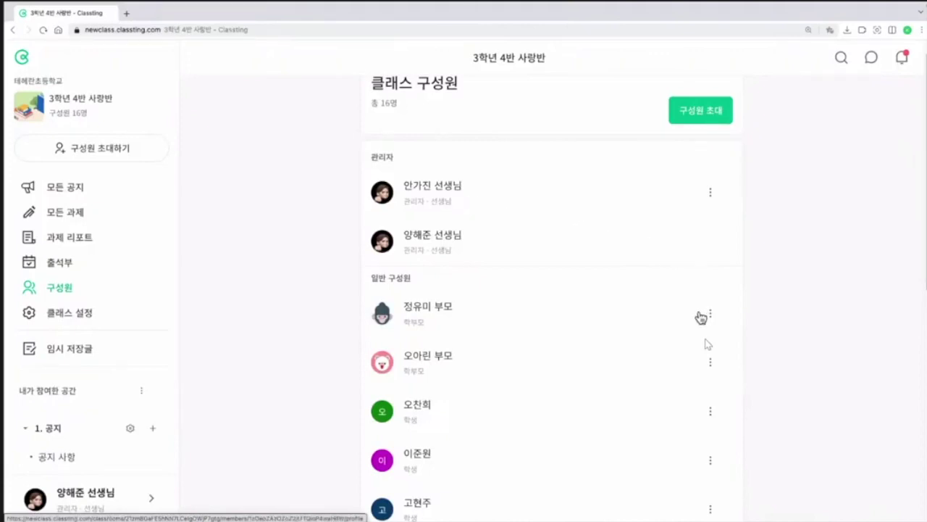
scroll(699, 326, down, 1)
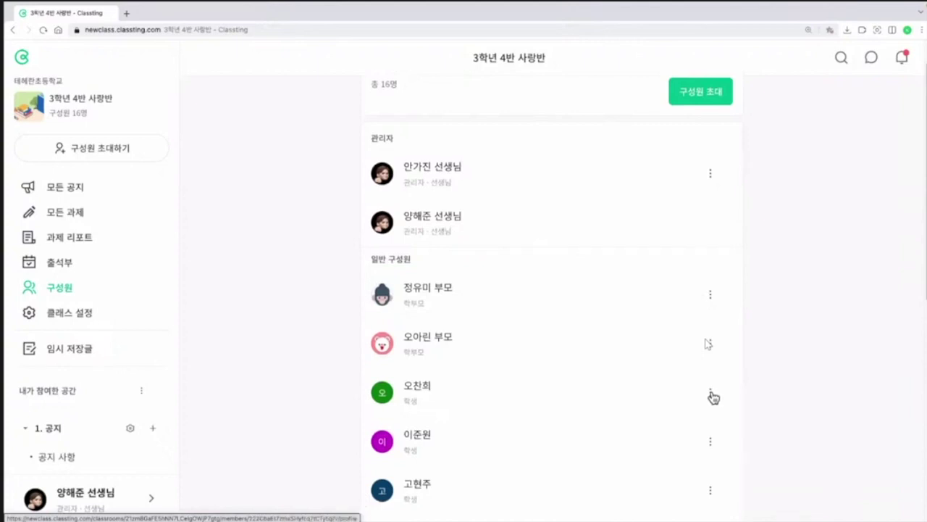
click(712, 394)
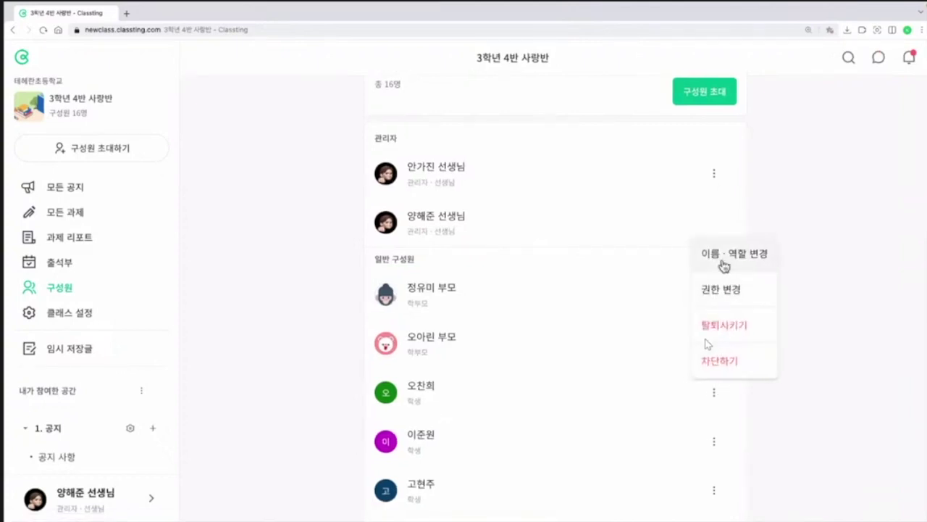
click(725, 266)
click(439, 276)
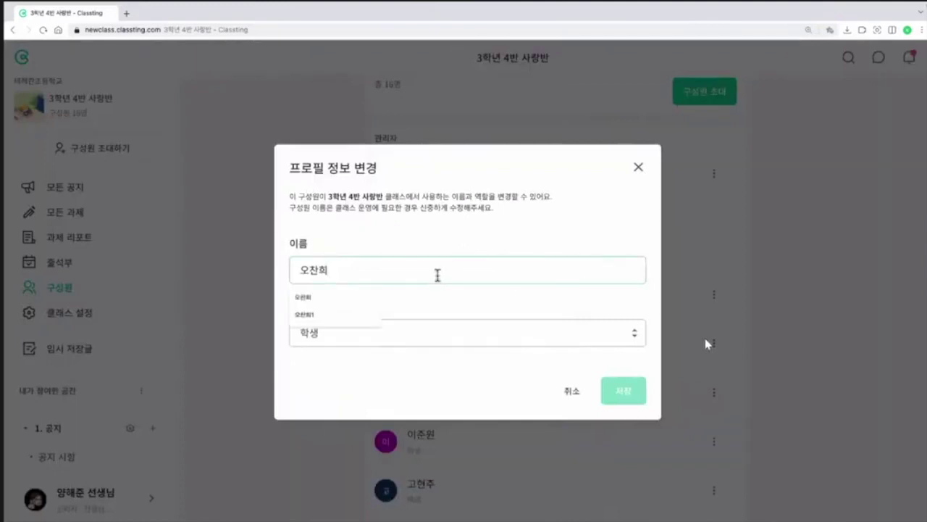
click(346, 316)
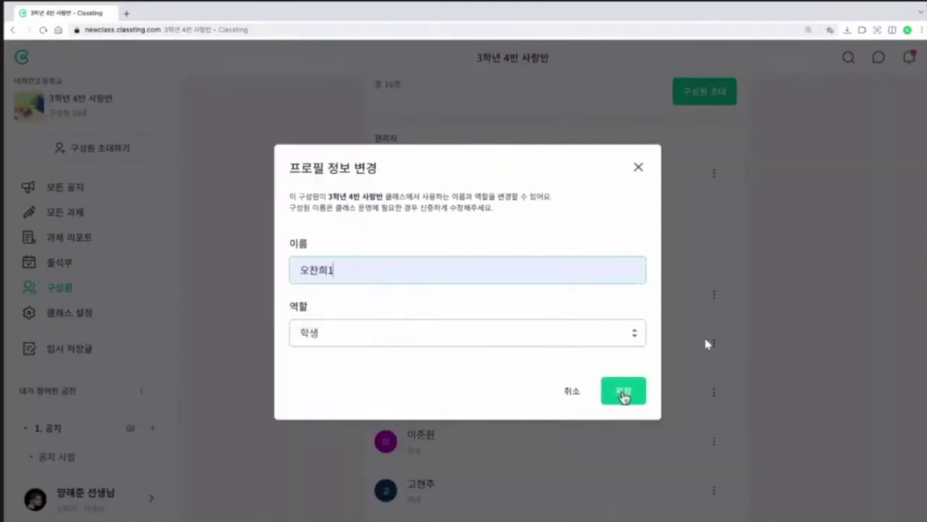
click(623, 394)
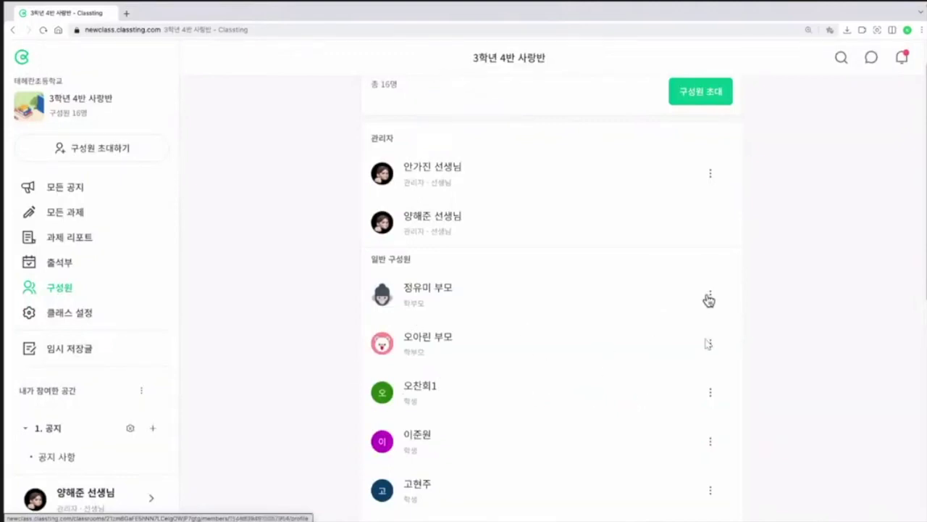
Step: Change a parent member's role from 학부모 to 학생 and save
click(709, 299)
click(729, 336)
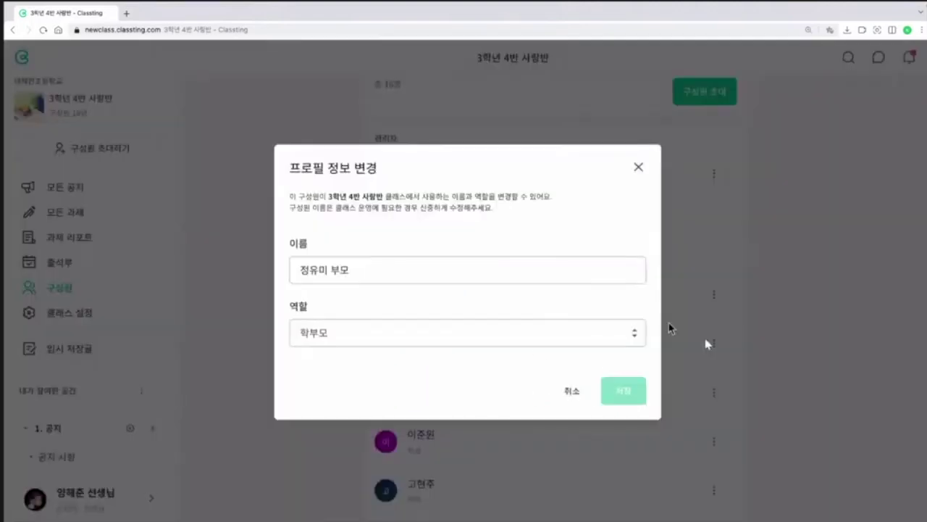
click(515, 335)
click(421, 353)
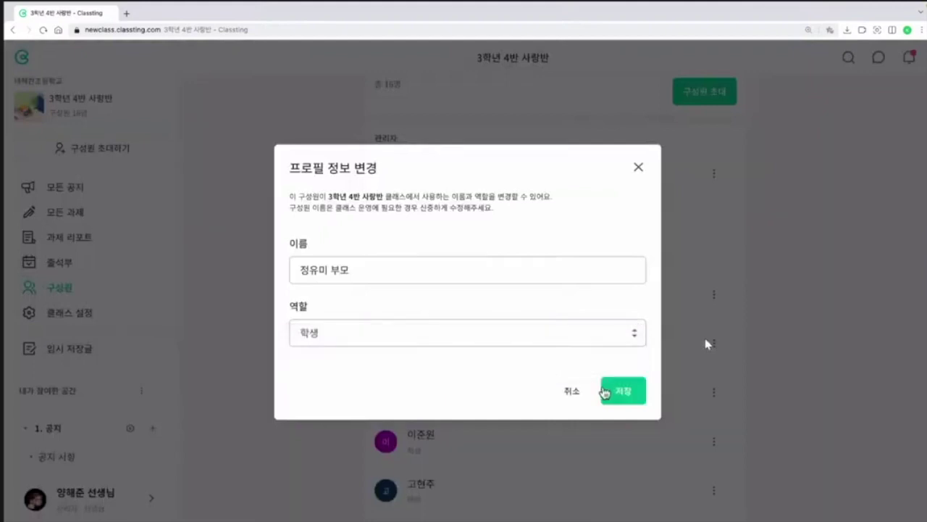
click(615, 390)
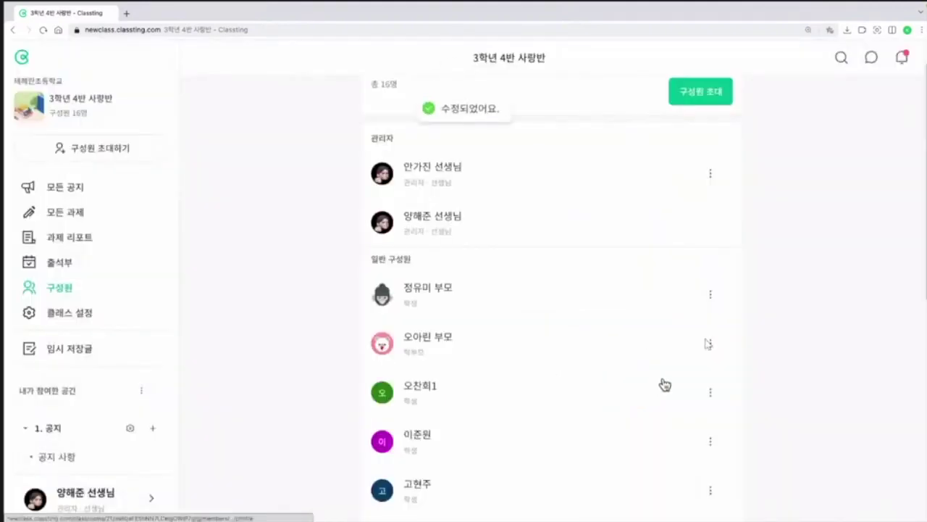
Step: Bring up the remove-member option for a student, then cancel the removal
scroll(679, 375, down, 5)
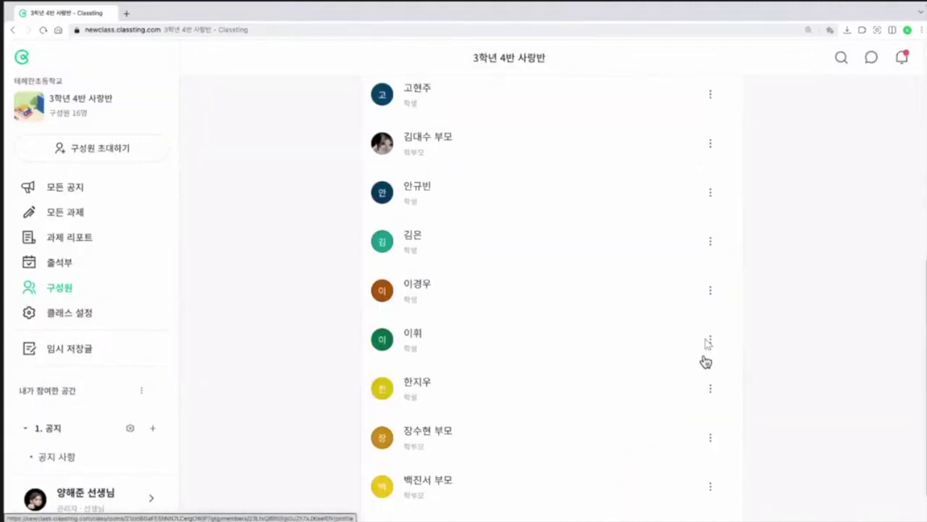
click(710, 294)
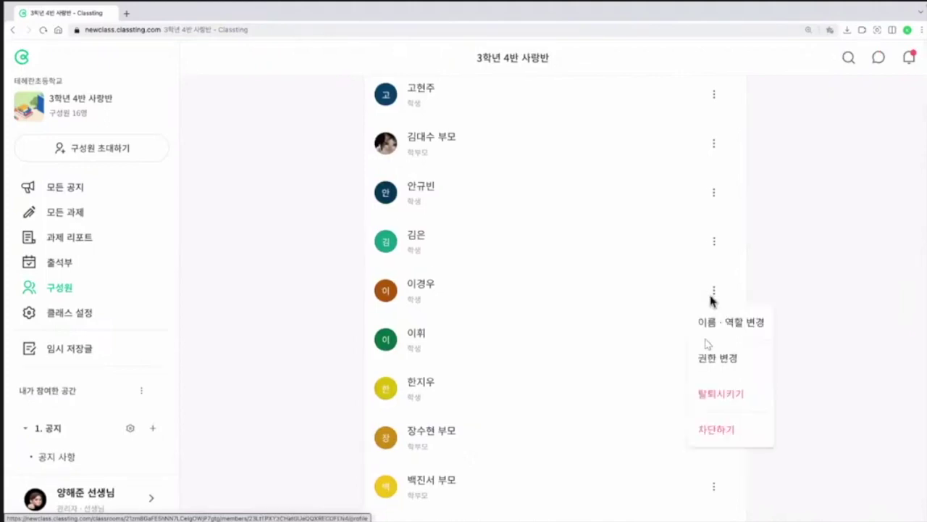
click(744, 404)
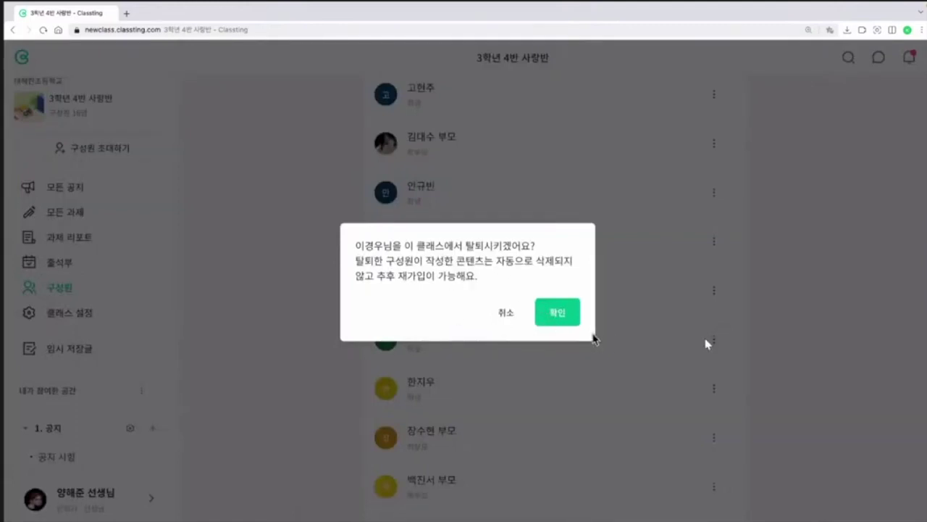
click(508, 316)
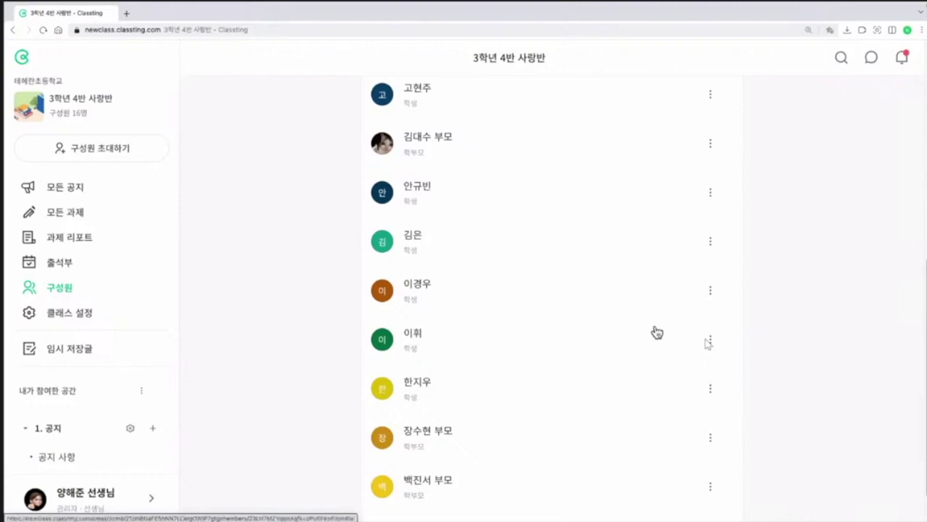
Step: Bring up blocking for another student, cancel it, and return to slide '4. 구성원 초대 및 관리'
click(710, 344)
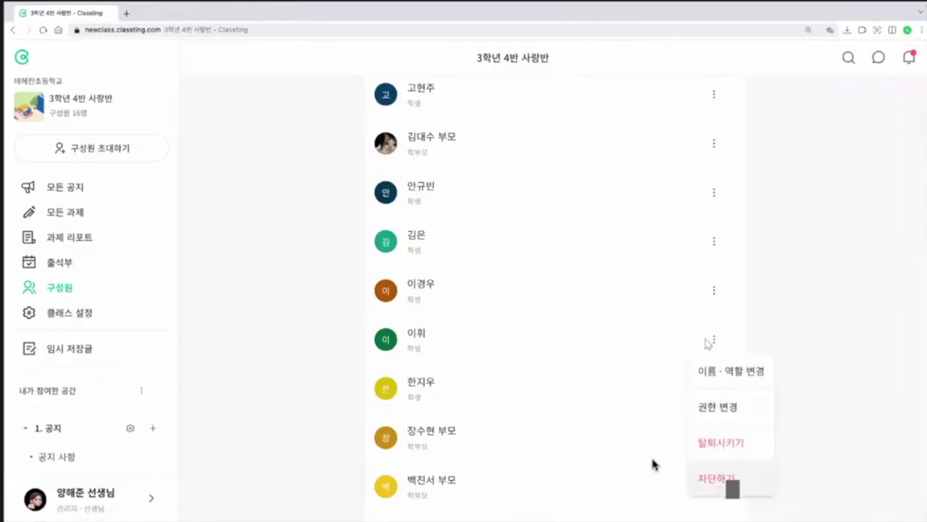
click(730, 484)
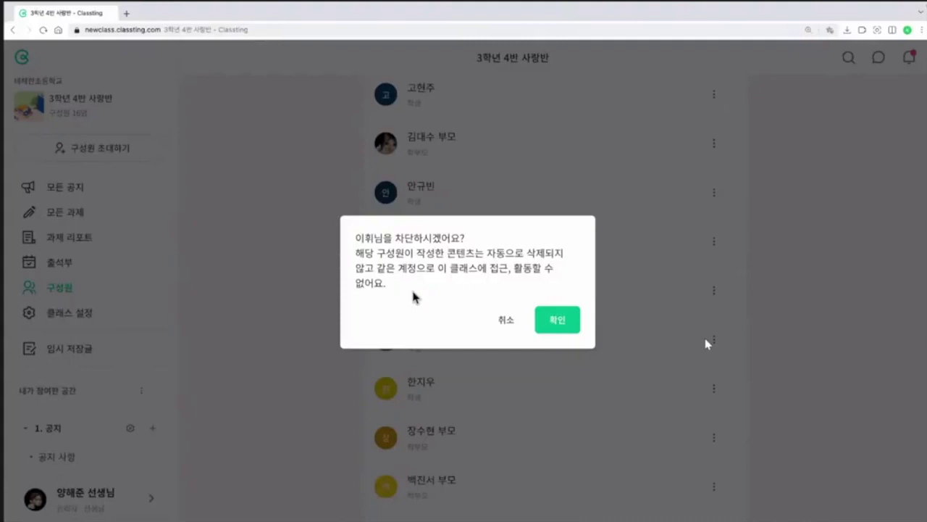
click(507, 323)
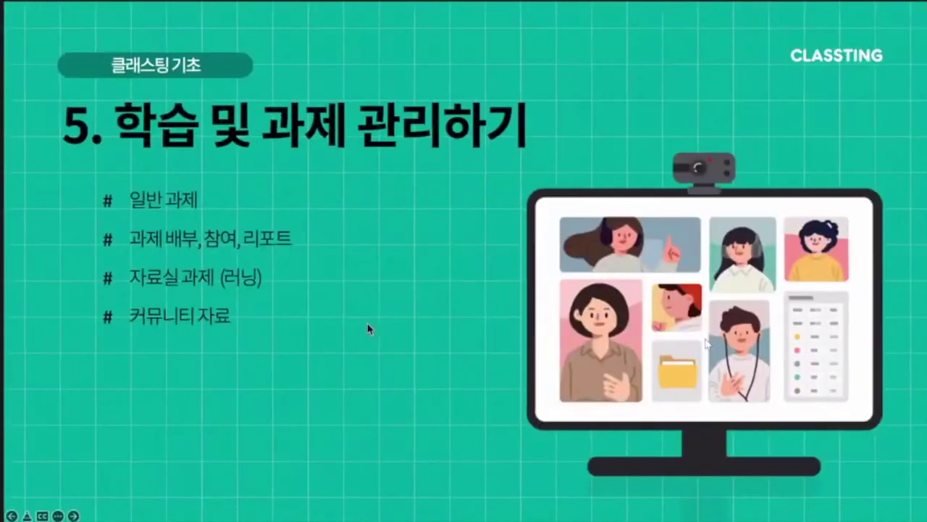
key(Left)
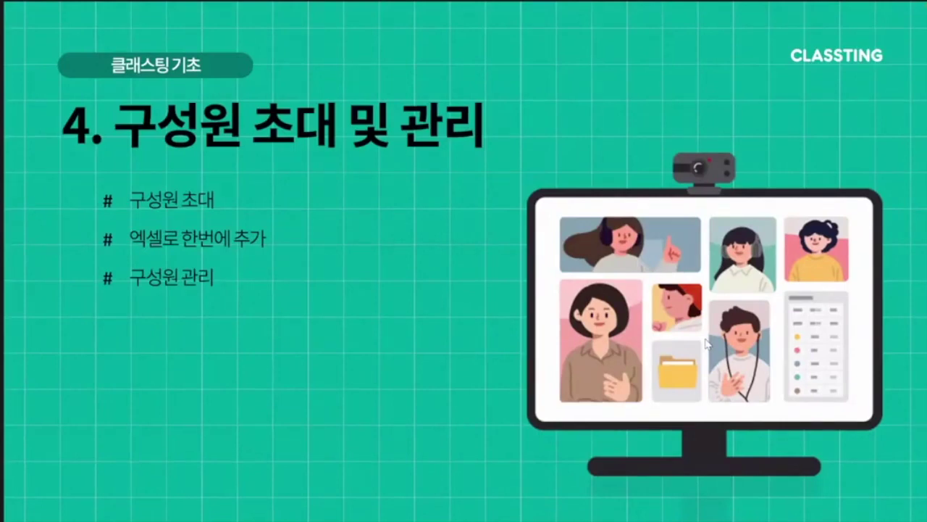
Step: Advance the slideshow to slide '5. 학습 및 과제 관리하기'
key(Right)
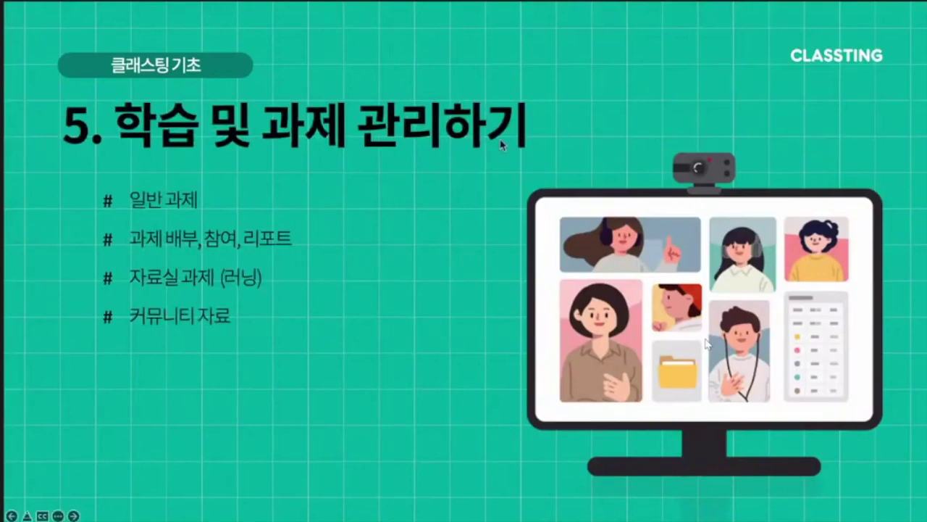
key(Right)
key(Left)
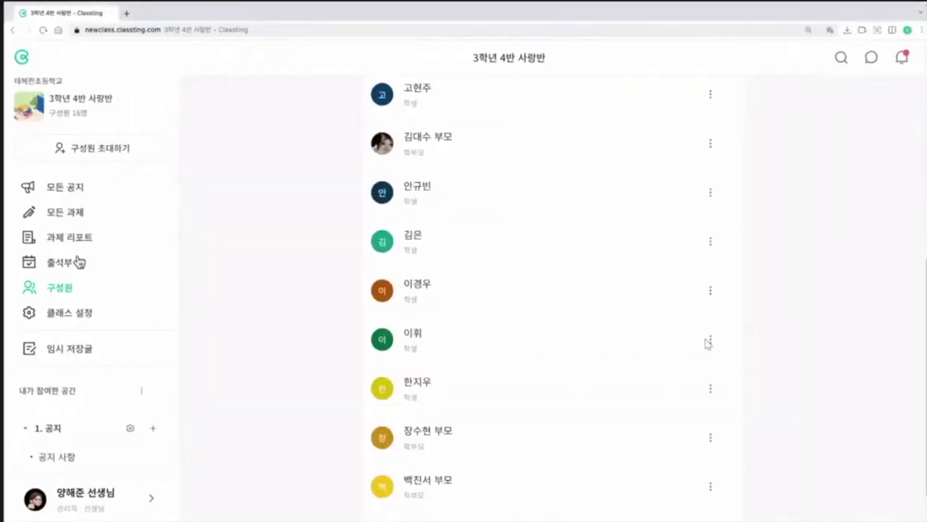
Step: Create a general assignment titled '과제 체험하기' with the body '사진첨부해주세요'
click(78, 226)
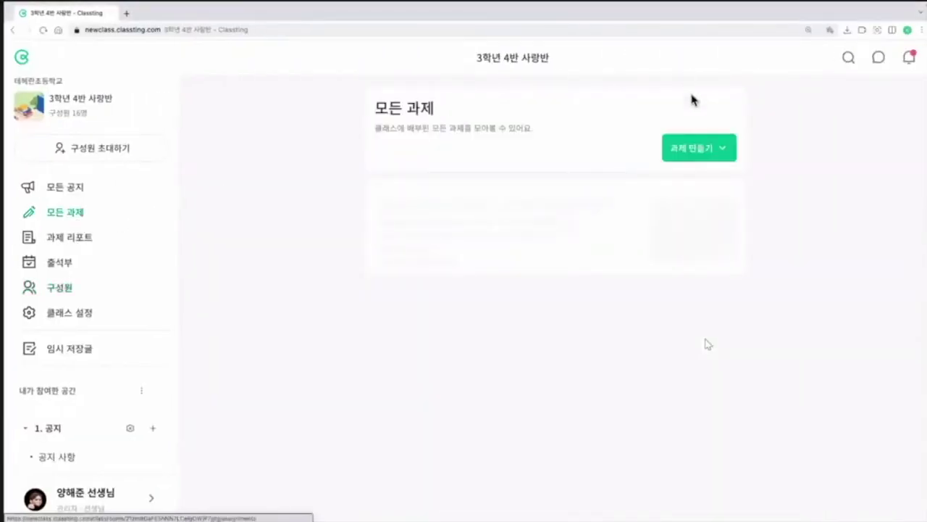
click(692, 149)
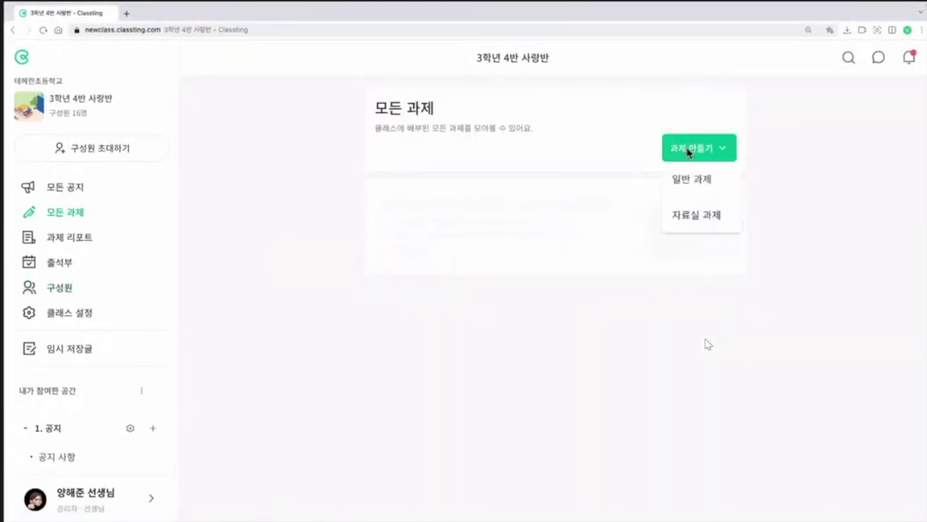
click(703, 191)
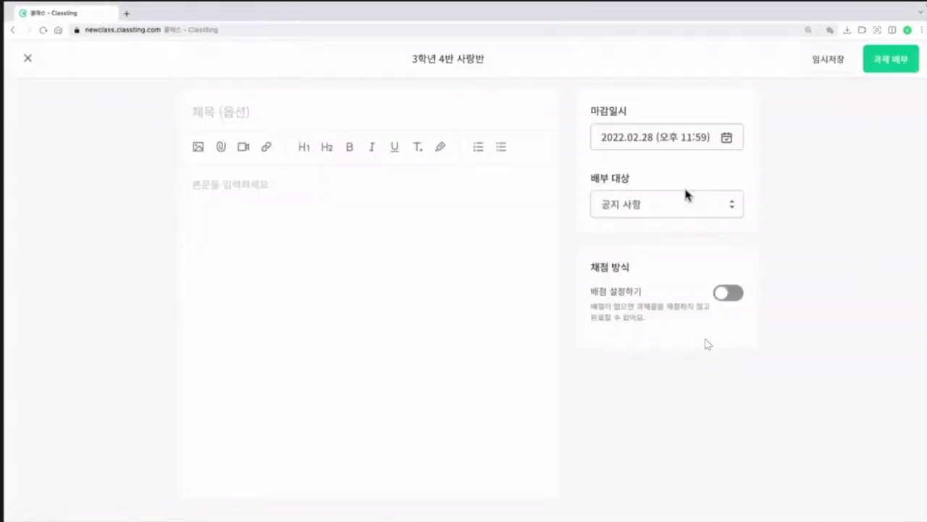
text(고하)
key(BackSpace)
key(BackSpace)
key(BackSpace)
text(과제 첵)
text(험하기)
click(236, 179)
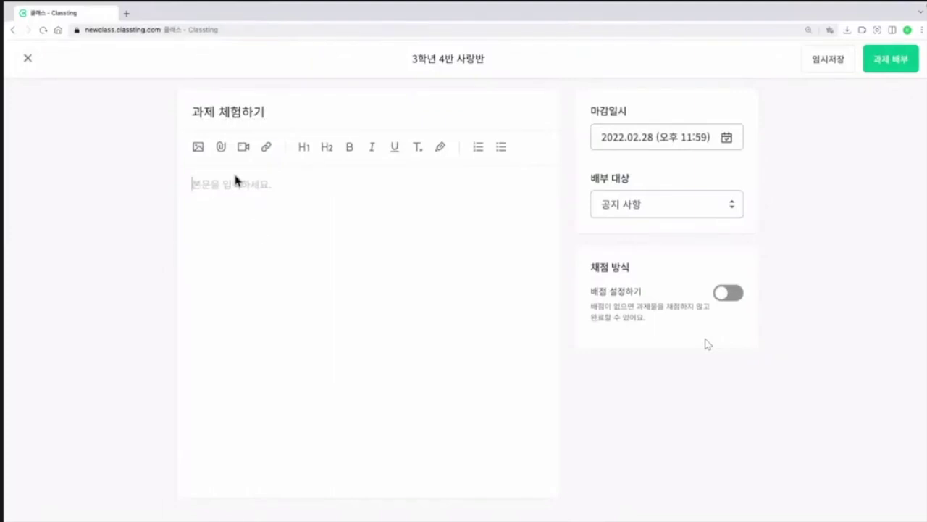
text(ㅅ사진첨부해주세요)
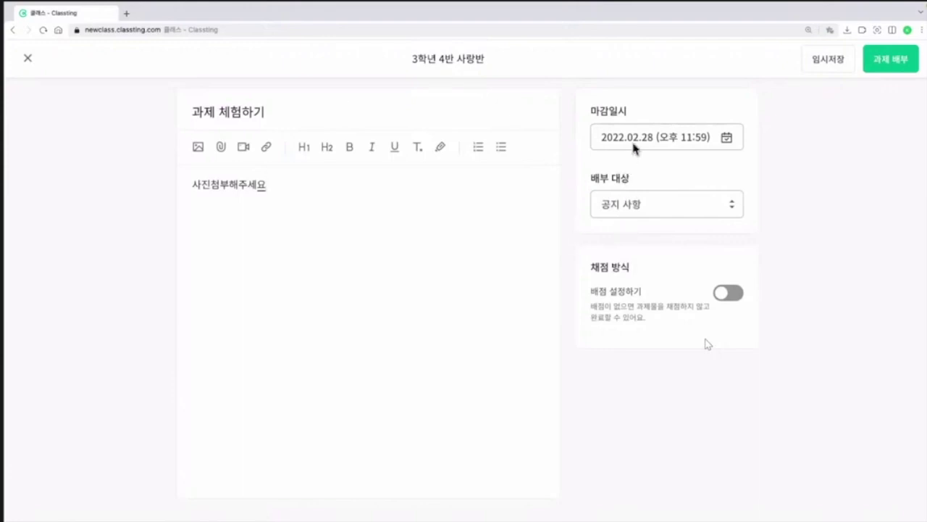
Step: Set the deadline to 10:00 PM and target 원격 수업 without scoring, then distribute it
click(689, 143)
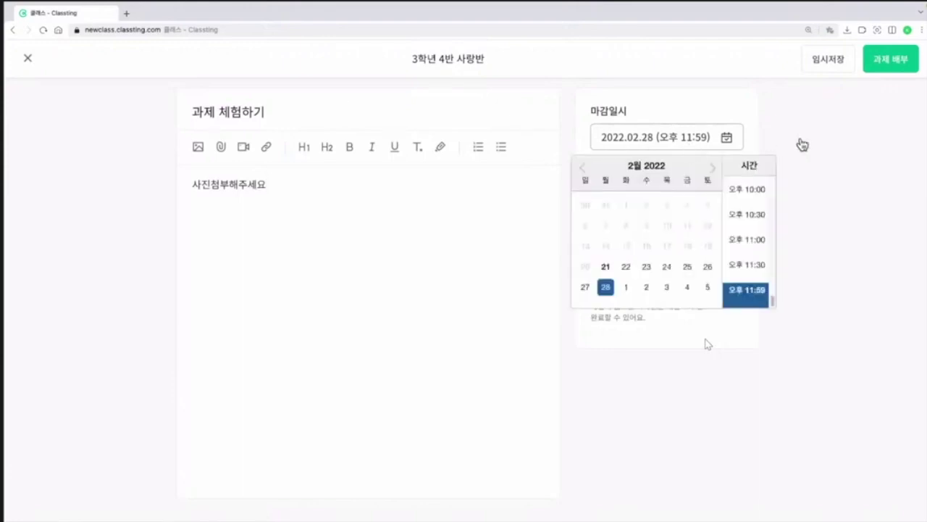
click(754, 194)
click(809, 255)
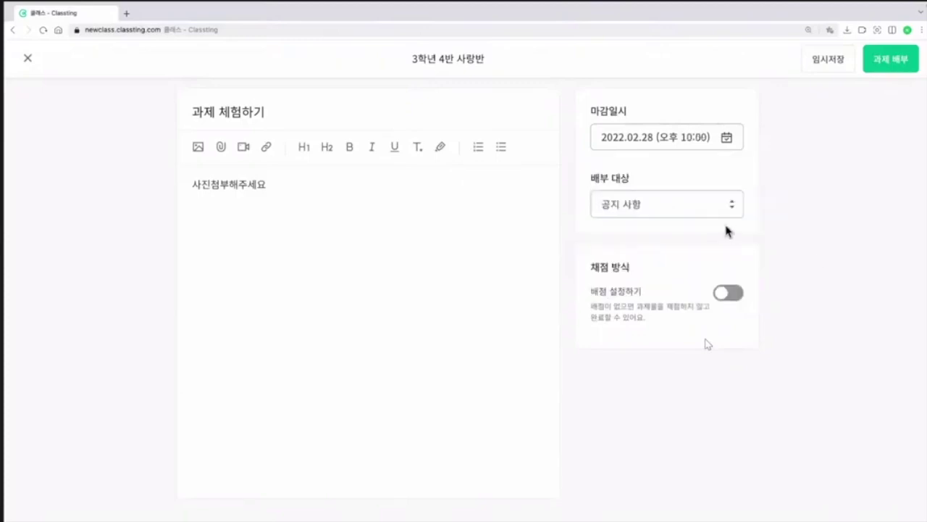
click(657, 204)
click(644, 296)
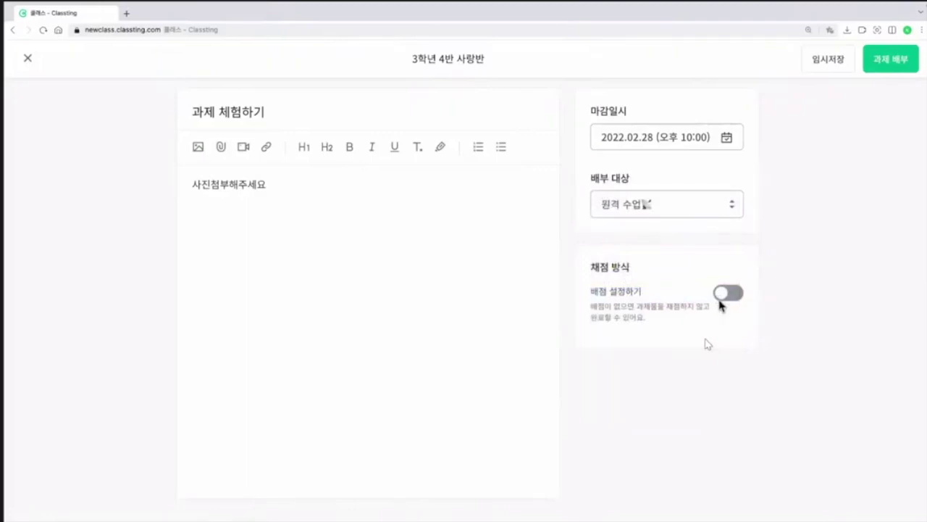
click(728, 295)
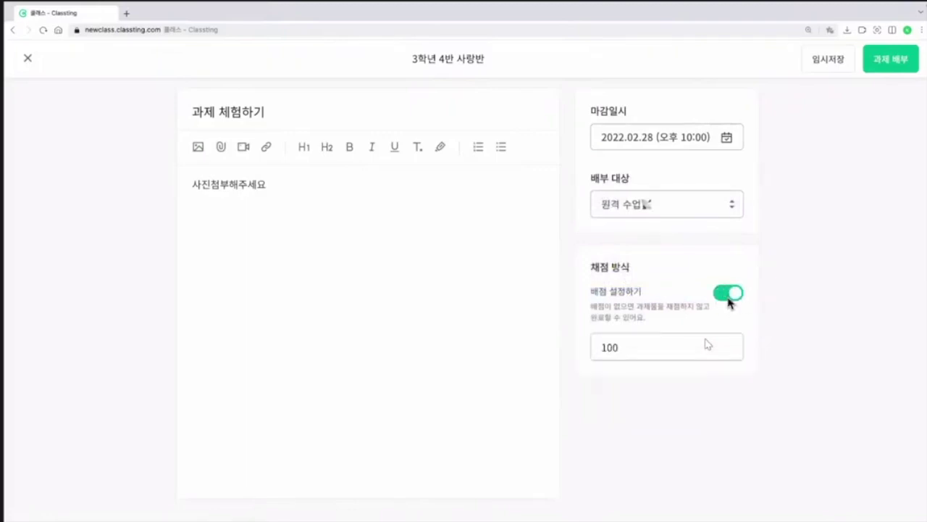
click(729, 294)
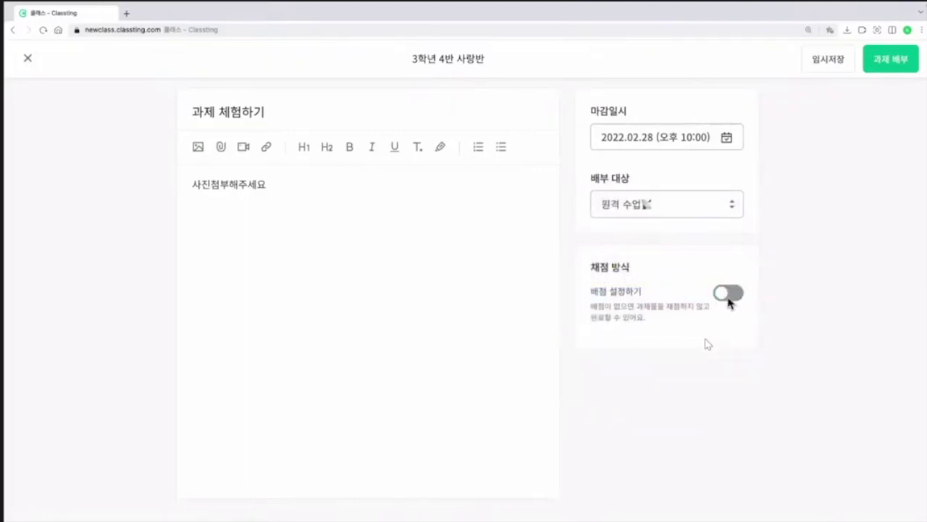
click(882, 68)
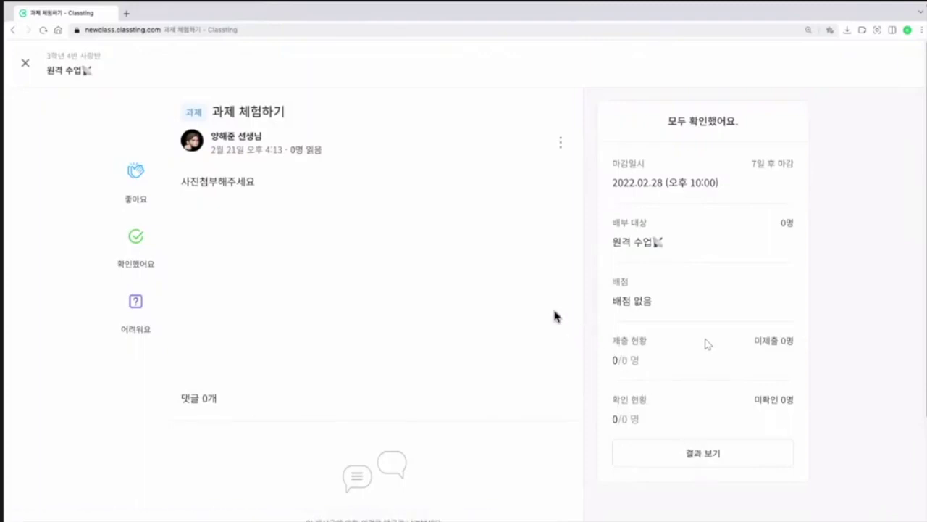
Step: On the student account, open 과제 체험하기 from 내 과제 and start the submission
key(ctrl+Right)
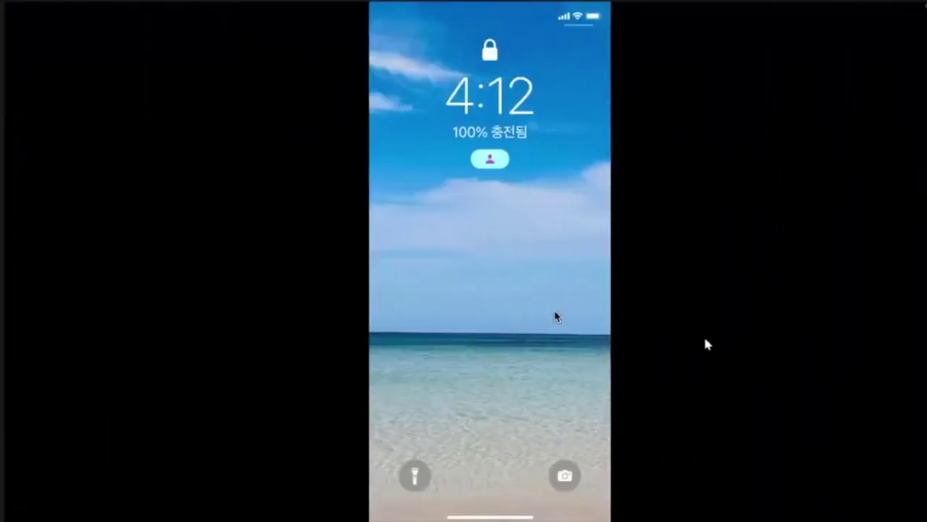
key(ctrl+Left)
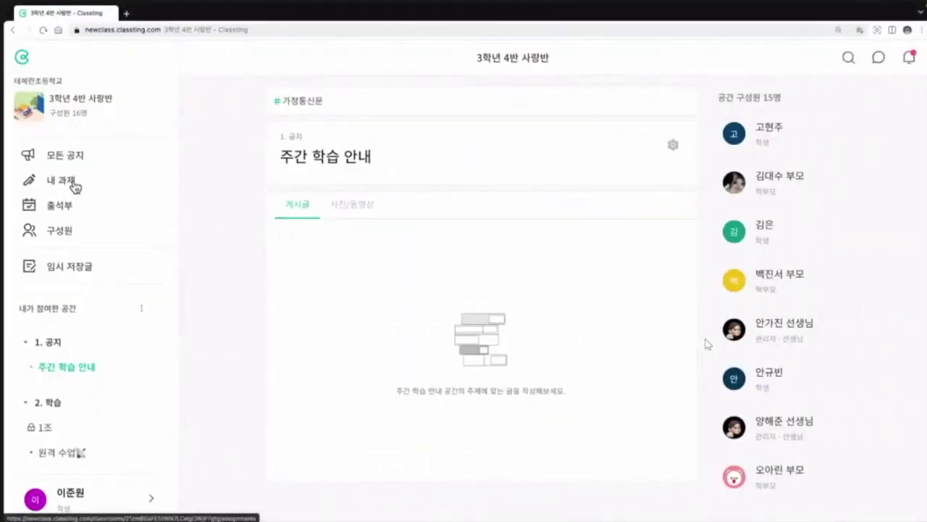
click(73, 185)
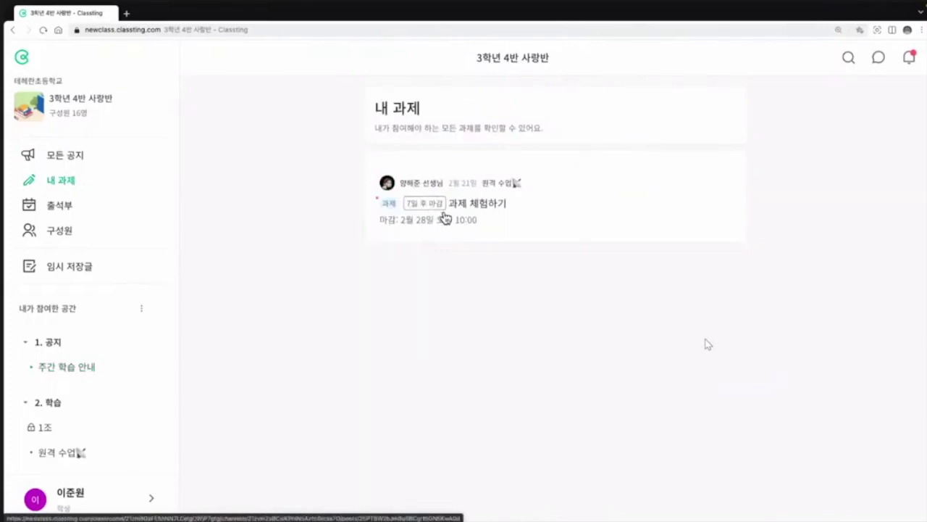
click(443, 216)
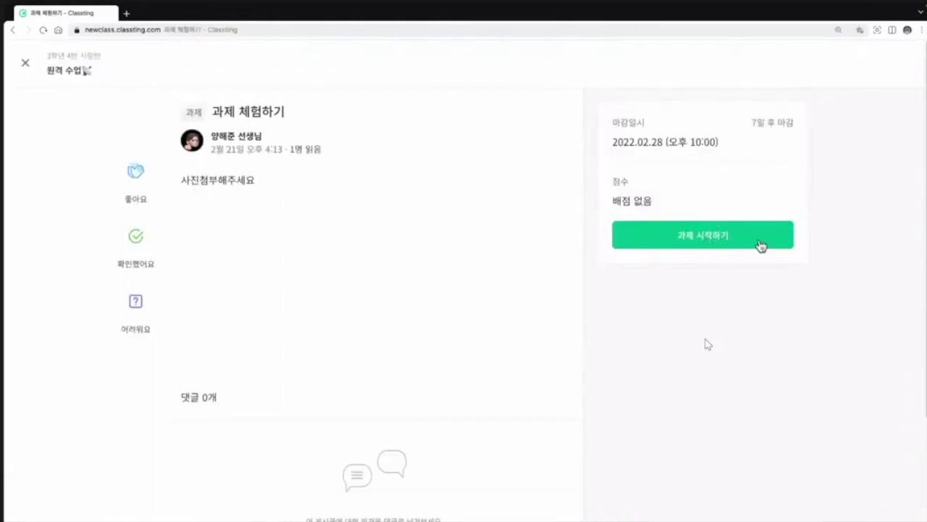
click(761, 243)
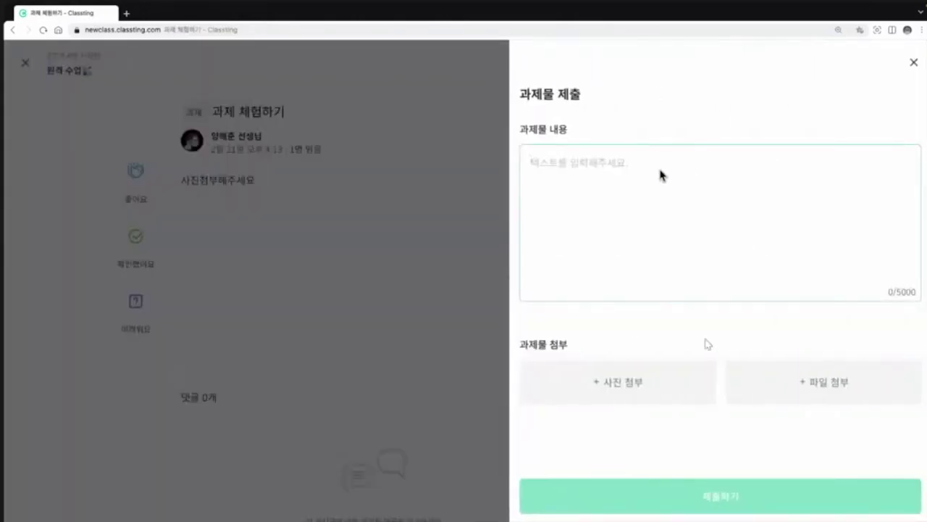
Step: Enter '과제 체험', attach a photo, and submit the assignment
text(과제 )
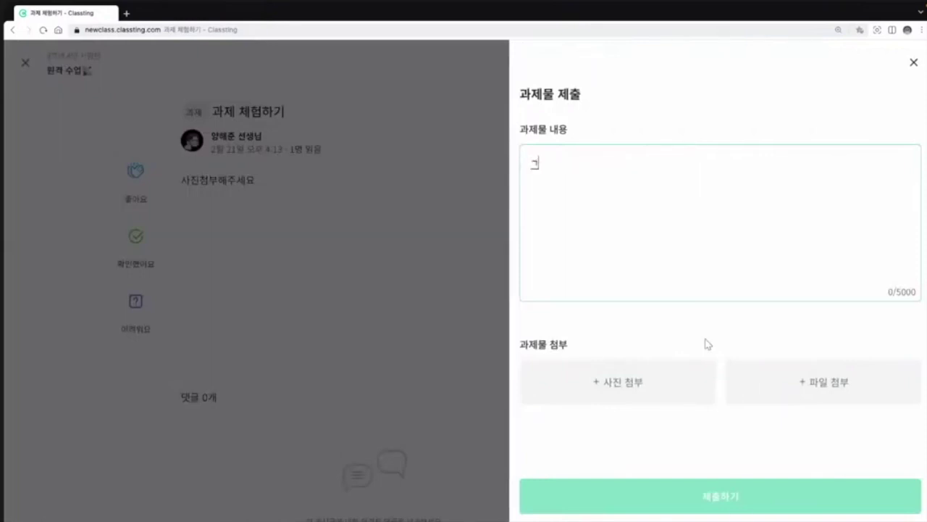
text(체험)
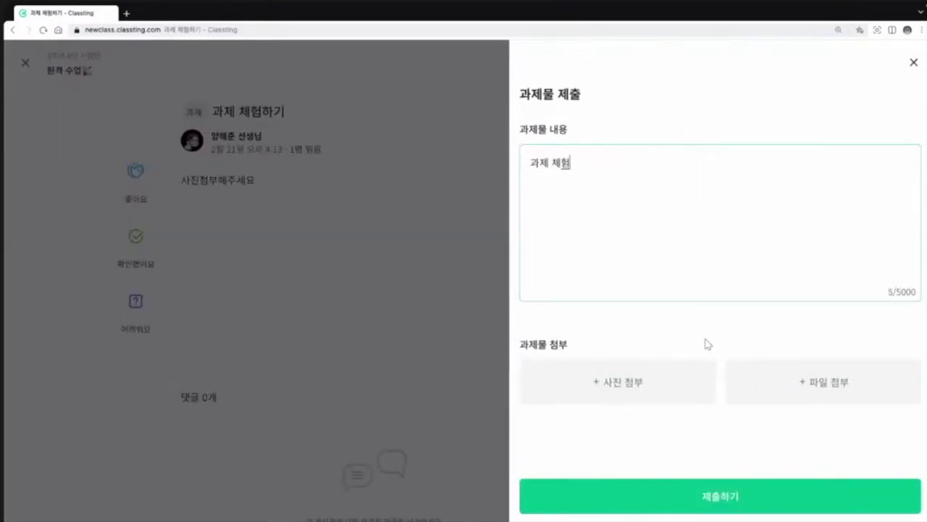
click(624, 383)
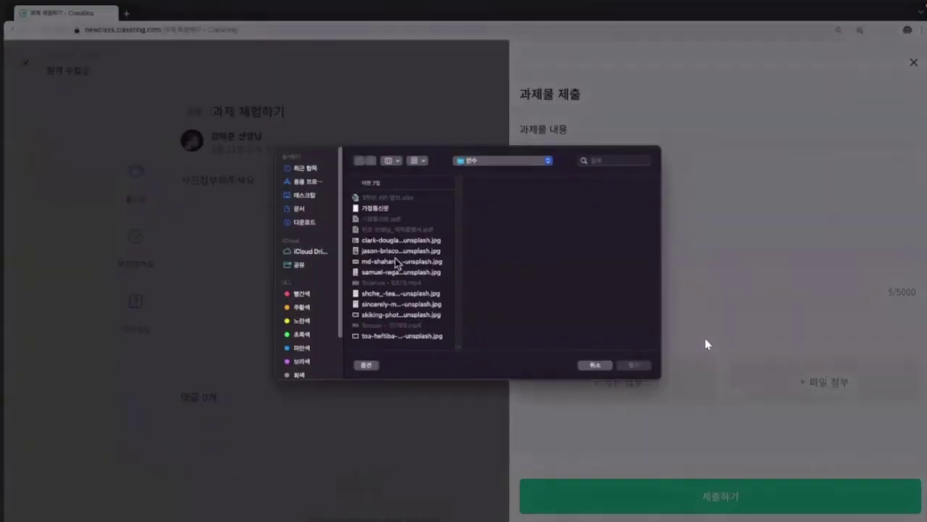
click(389, 251)
click(647, 367)
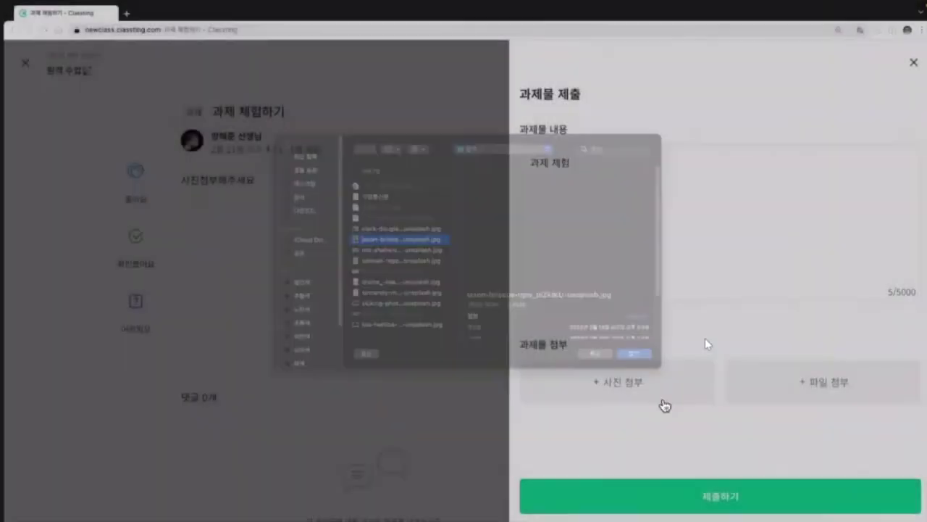
click(697, 499)
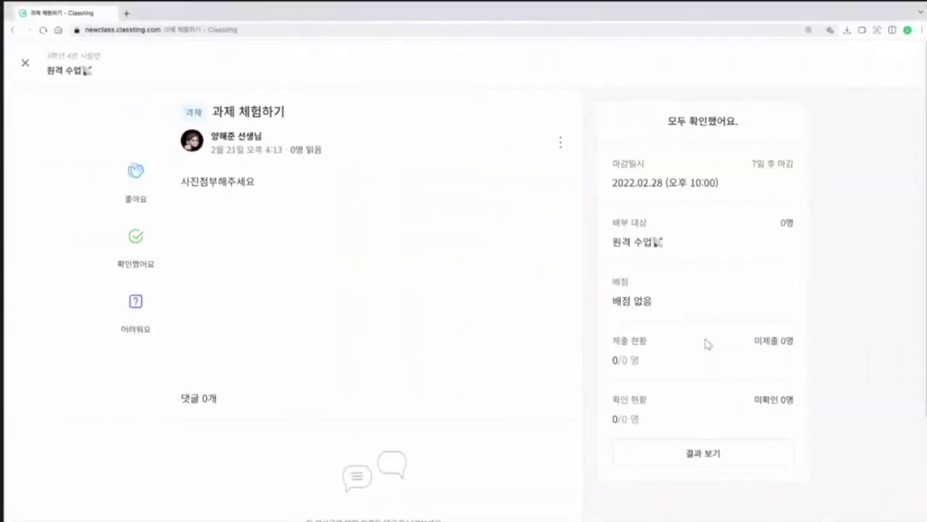
Step: View the assignment's submission results, then reload the page to refresh its status
click(720, 451)
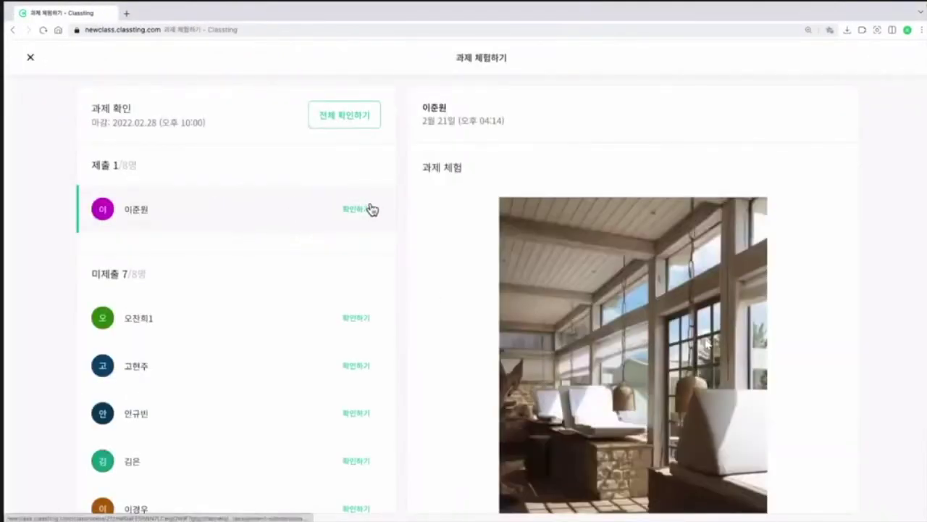
scroll(256, 207, down, 1)
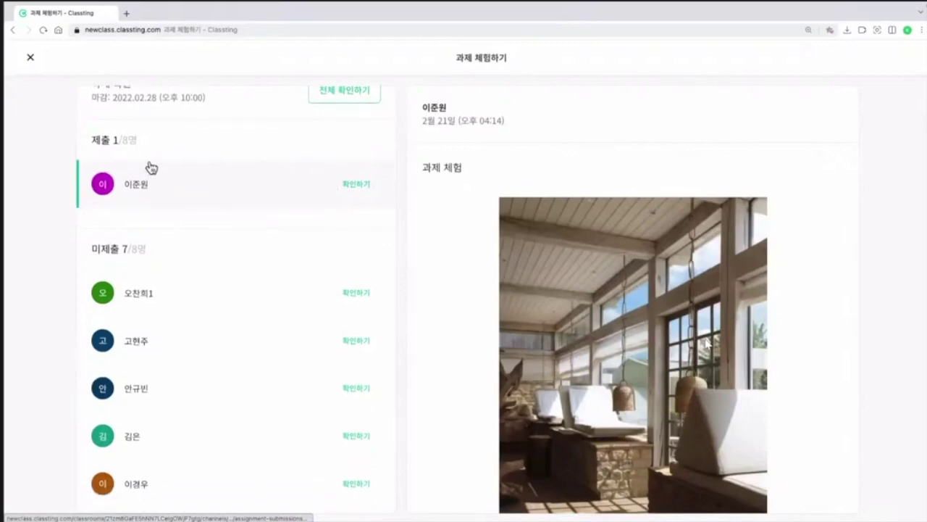
click(31, 58)
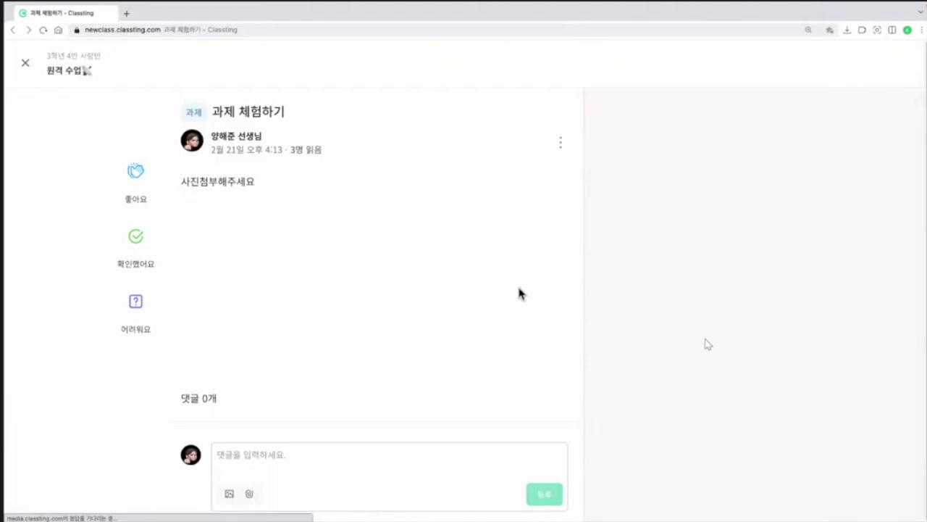
click(43, 30)
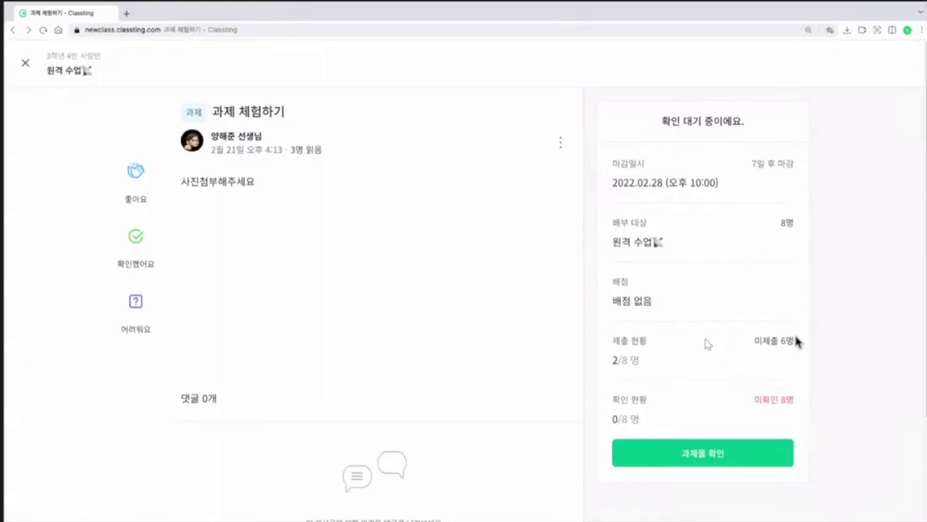
Step: Confirm each of the two submitted students' work individually
click(746, 464)
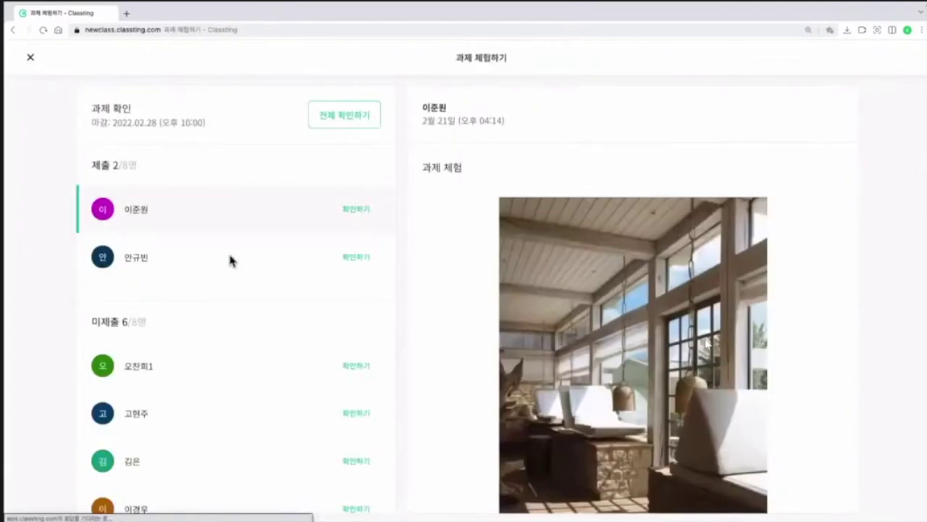
click(161, 261)
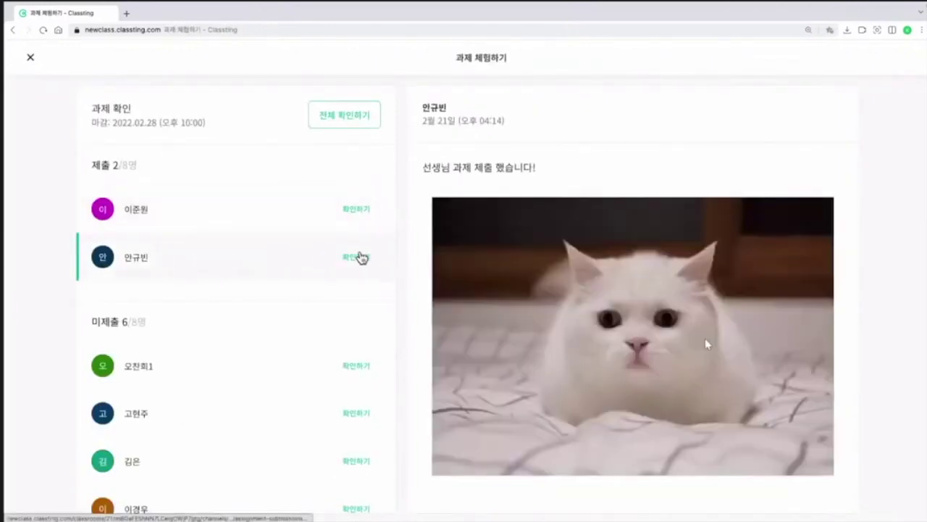
click(362, 260)
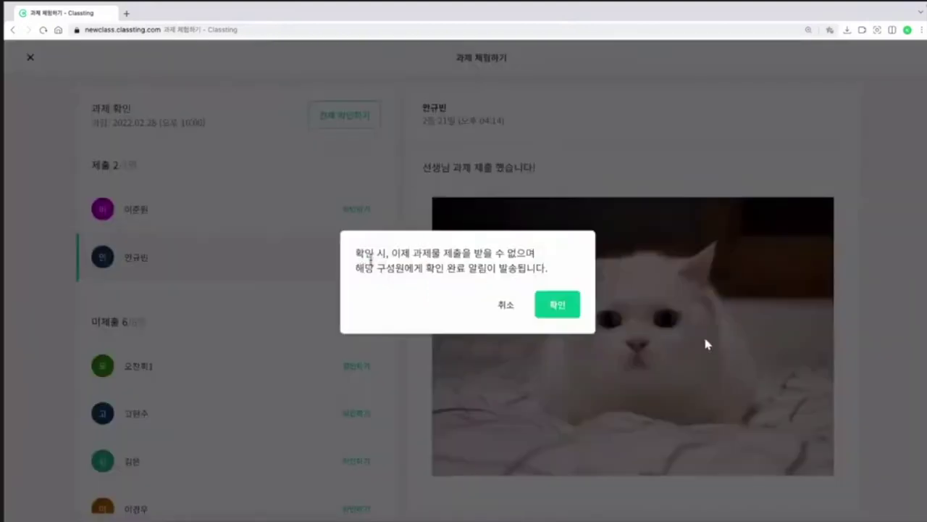
click(549, 303)
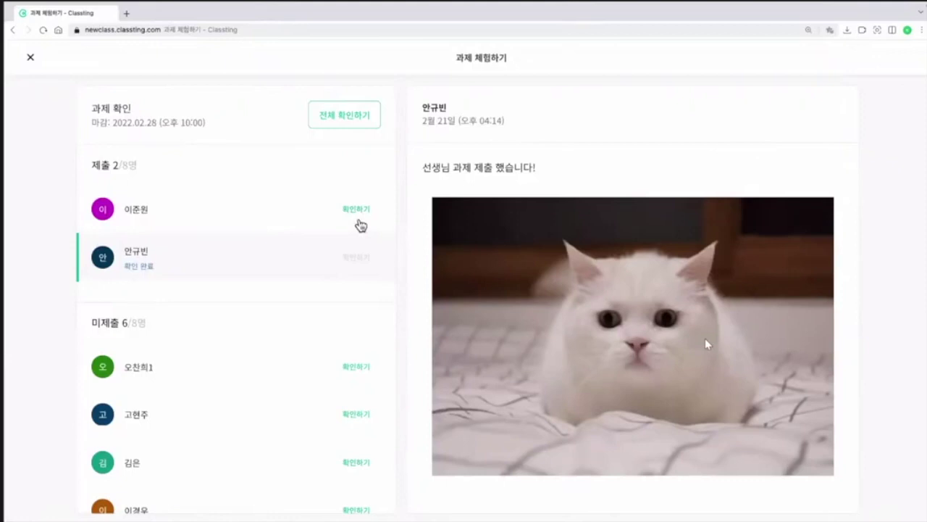
click(246, 215)
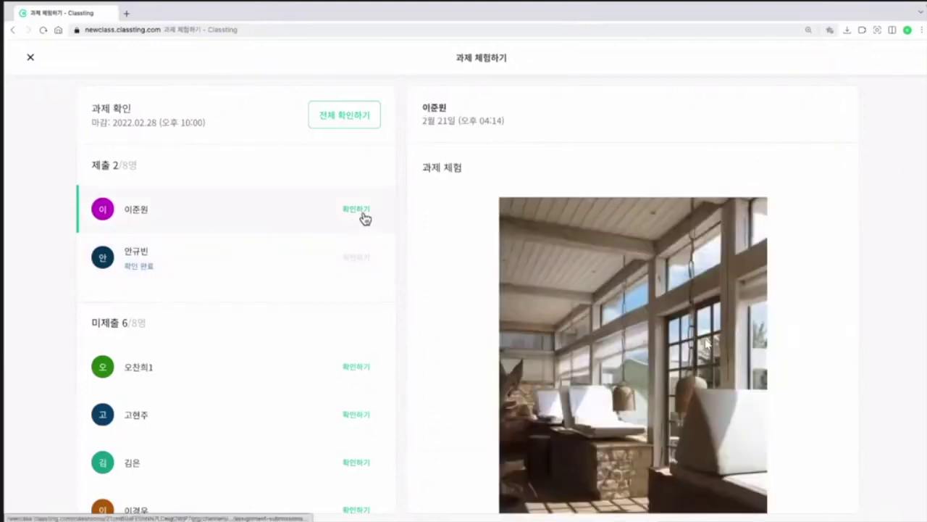
click(364, 216)
click(553, 305)
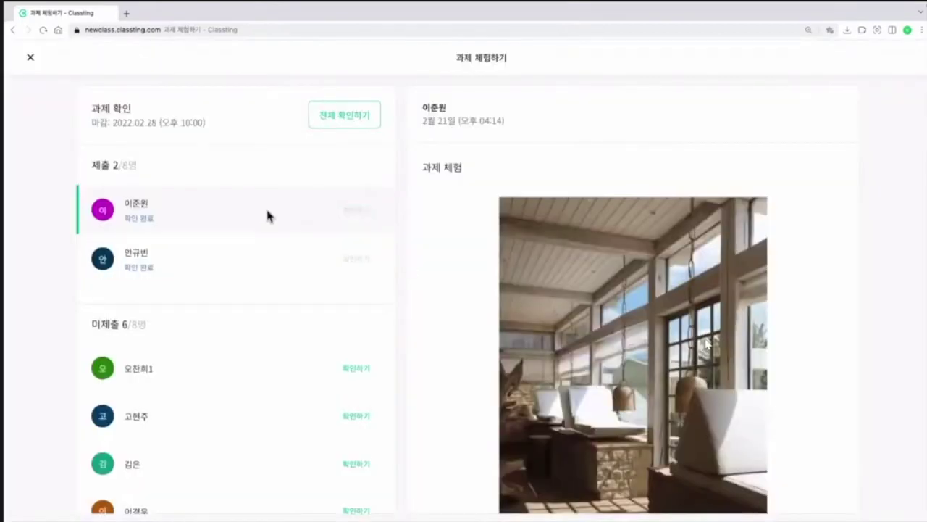
Step: Confirm all members' assignments with 전체 확인하기 and close the review
click(323, 125)
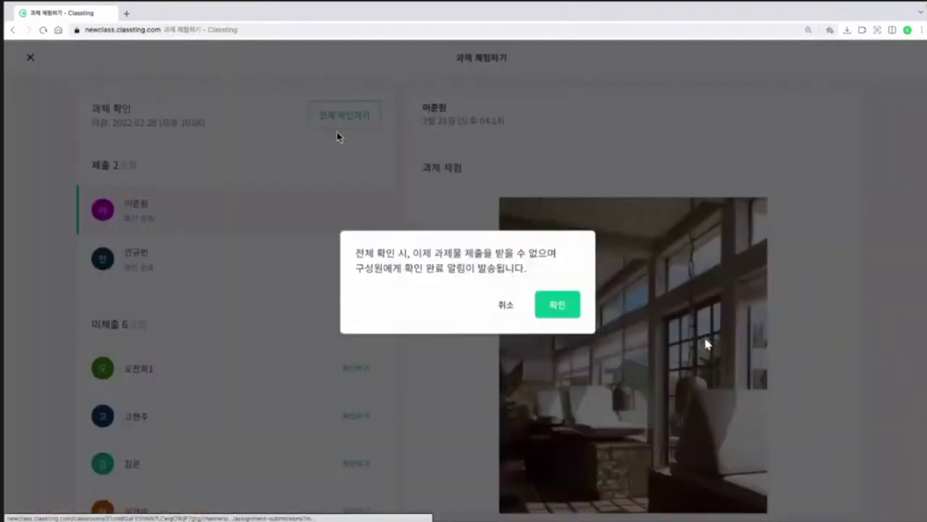
click(563, 310)
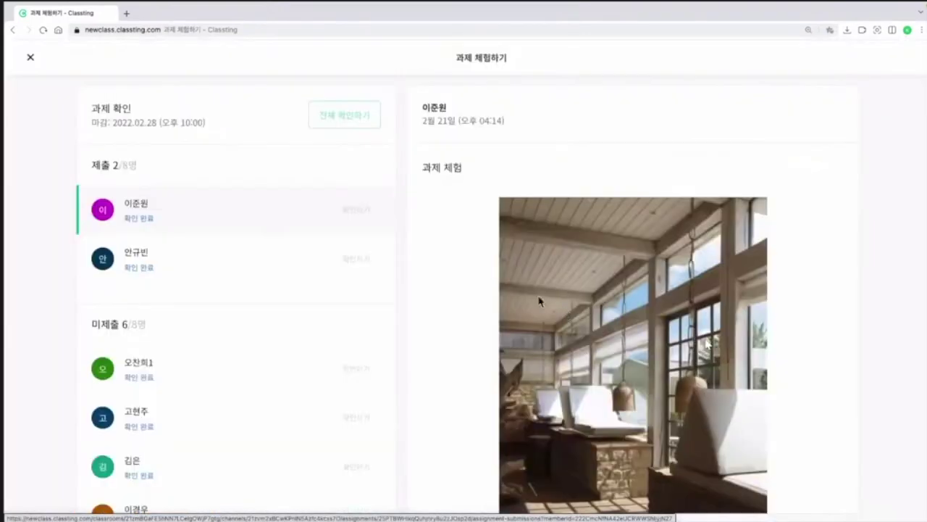
click(31, 61)
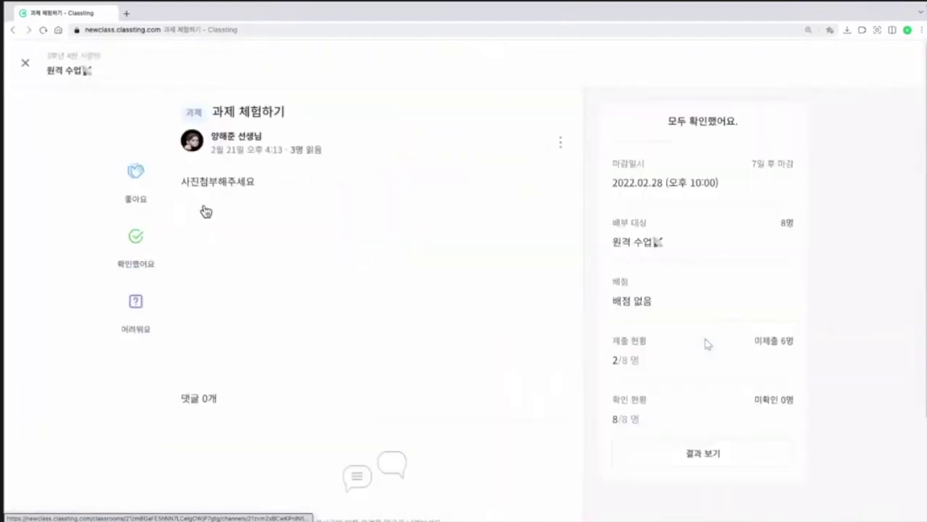
Step: Scroll through the 과제 리포트 table showing everyone confirmed, then close it
click(31, 68)
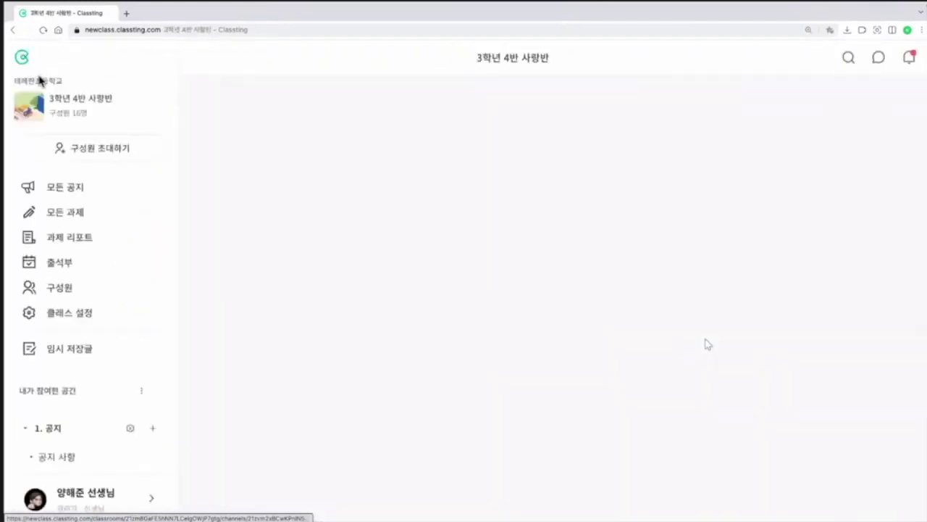
click(74, 244)
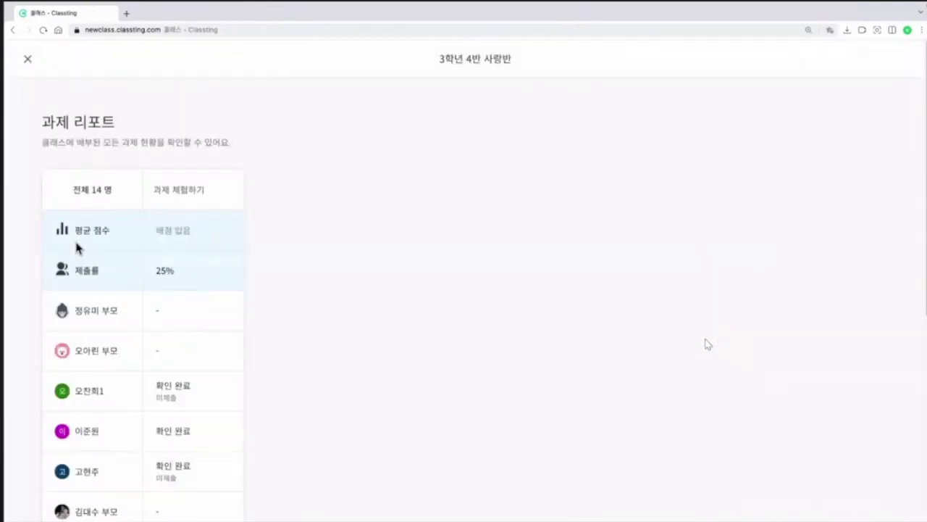
scroll(169, 299, down, 1)
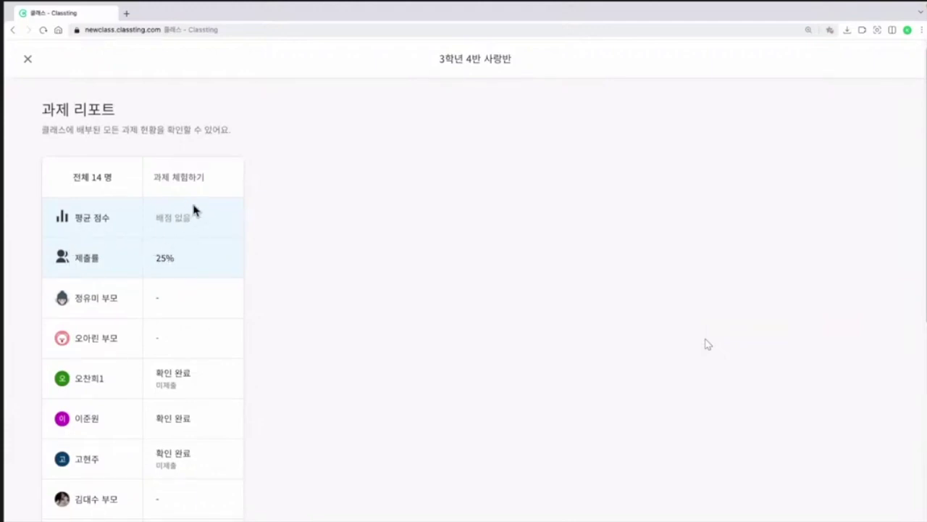
scroll(200, 248, down, 1)
scroll(205, 296, down, 4)
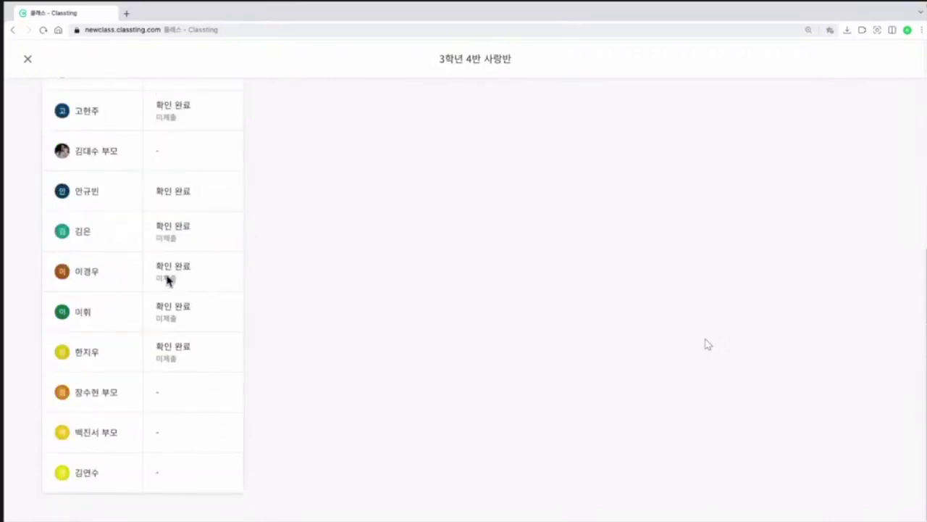
scroll(185, 301, up, 2)
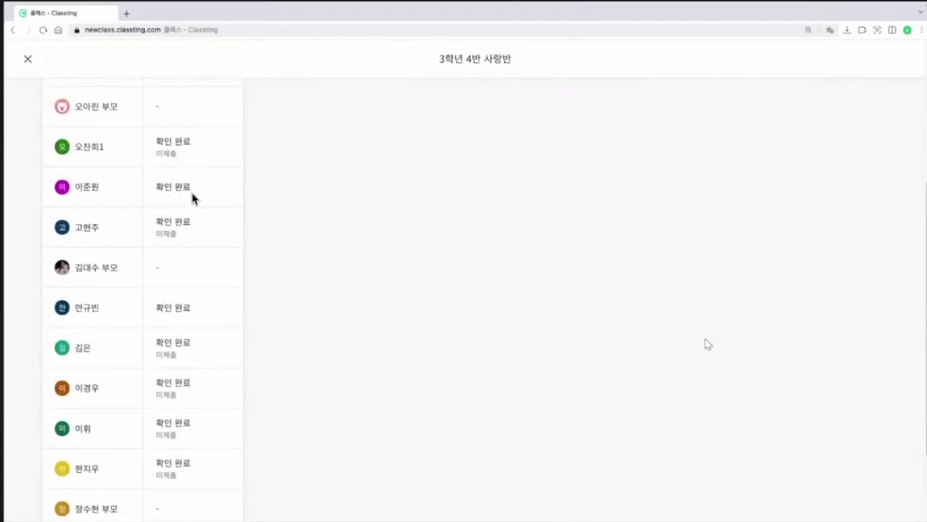
scroll(213, 261, down, 1)
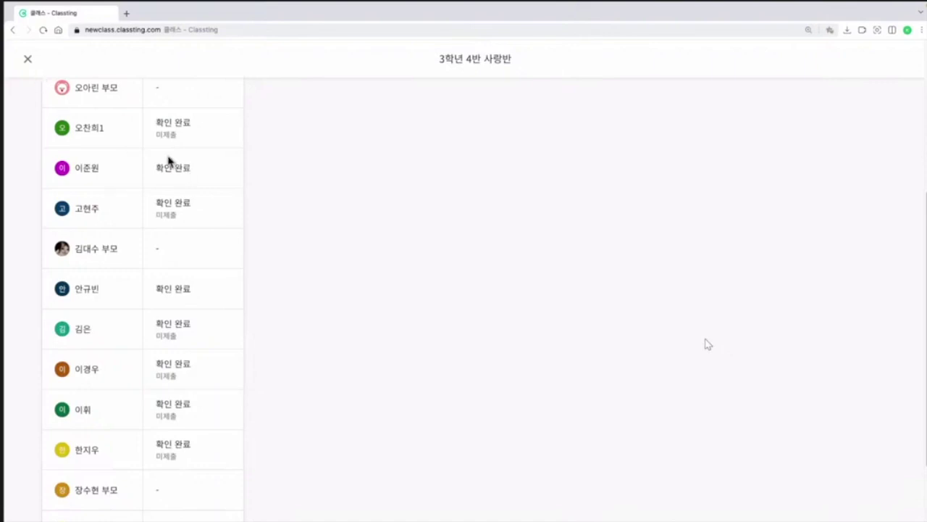
click(28, 60)
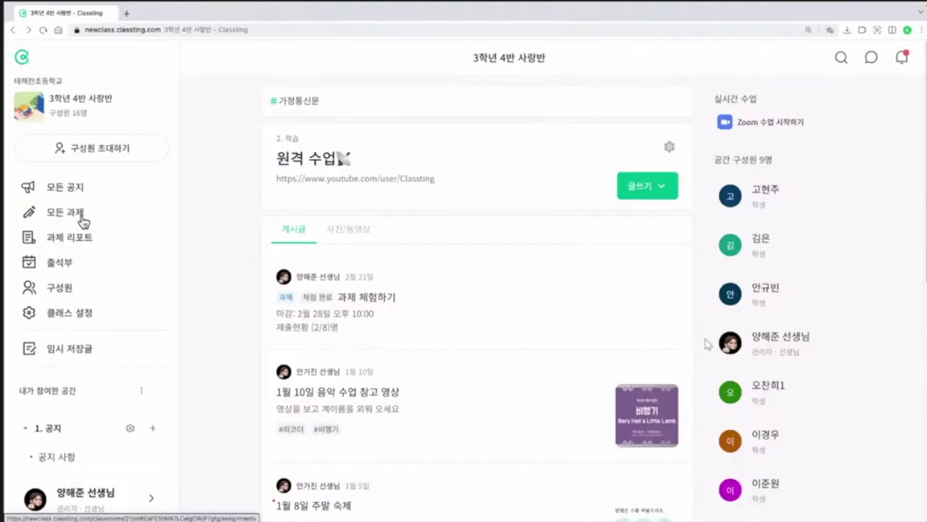
Step: Create a 자료실 과제 assignment titled '자료실 과제' and list the attachable learning materials
click(81, 218)
click(676, 149)
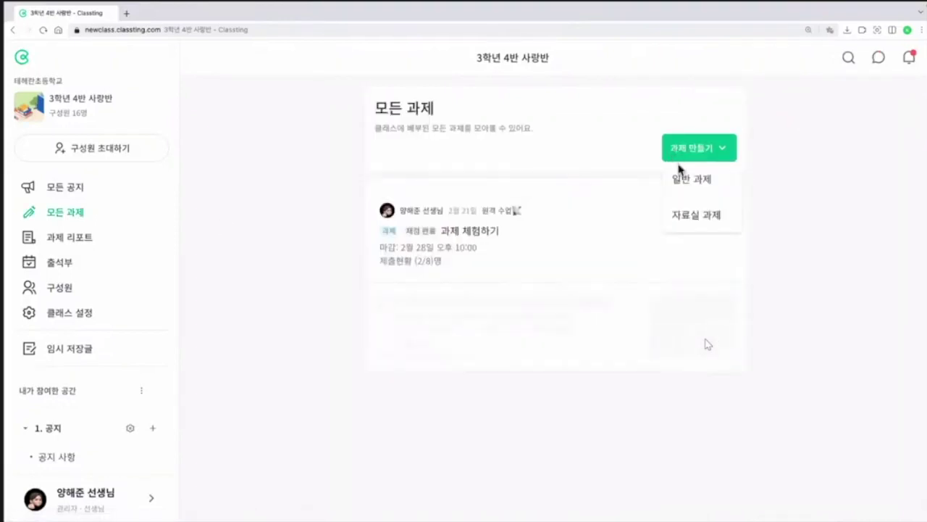
click(714, 225)
click(240, 109)
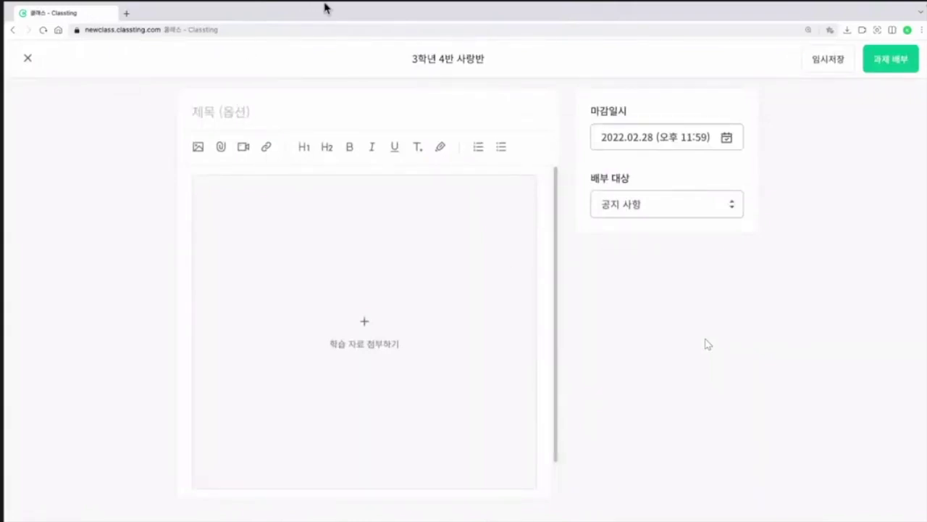
text(자료실 과제)
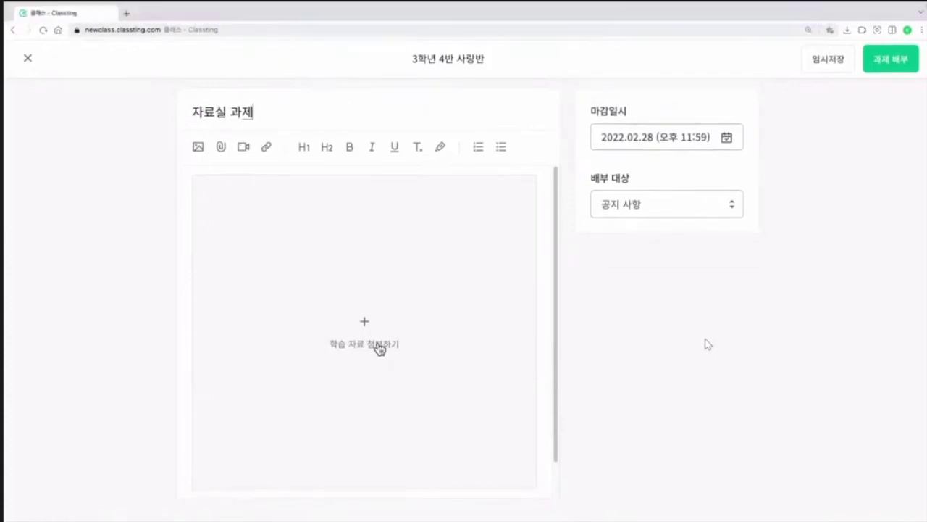
click(377, 346)
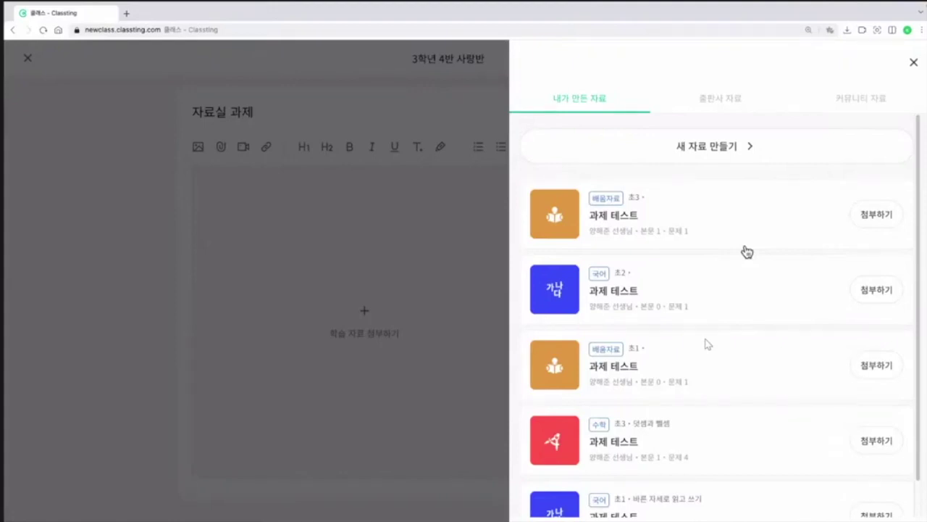
Step: Attach the community worksheet [초3] 5.15(금) 학교가자.com from 커뮤니티 자료 and preview it
click(722, 103)
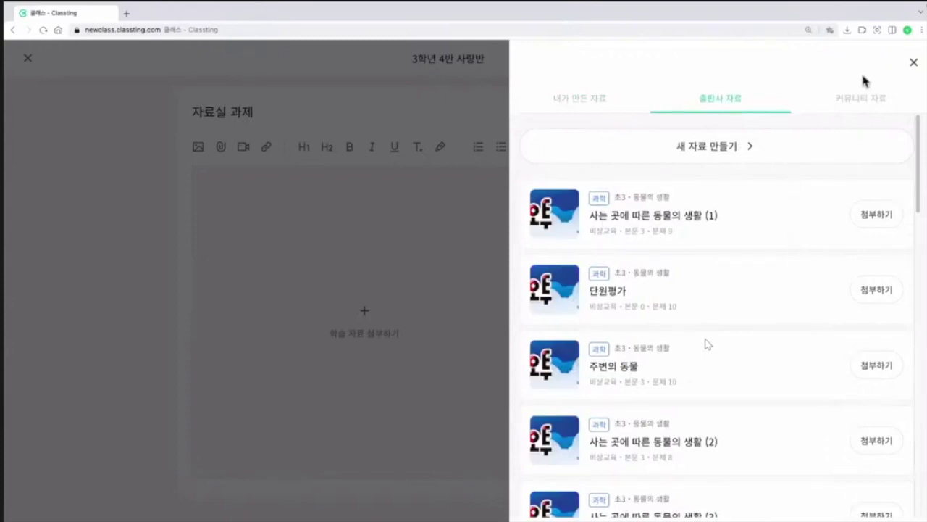
click(866, 100)
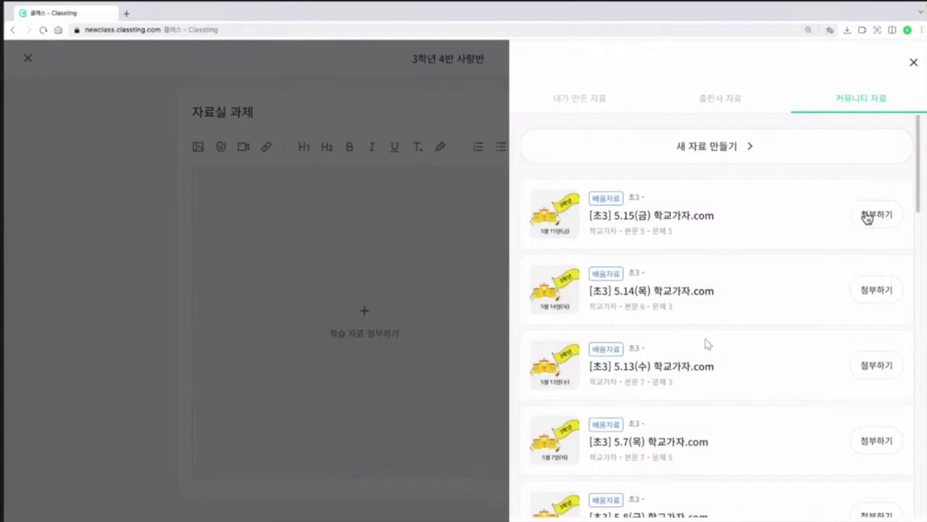
click(867, 216)
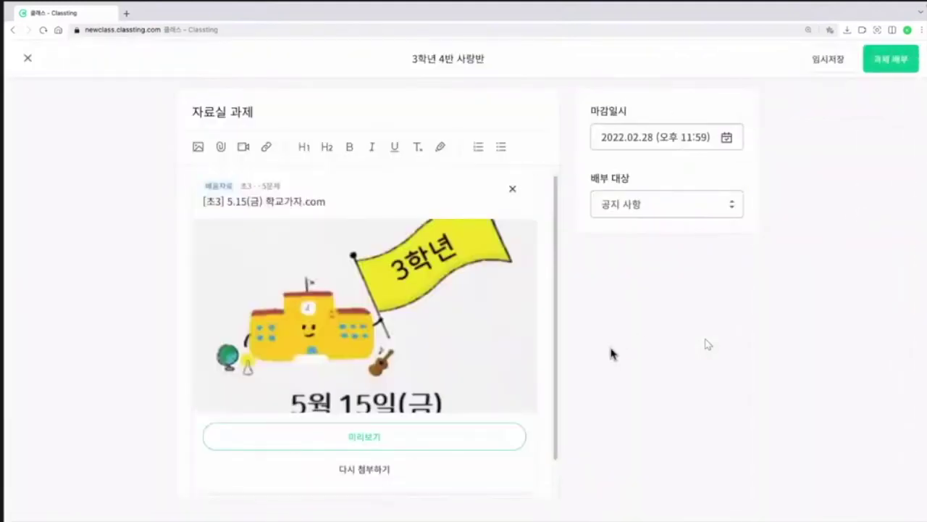
click(419, 438)
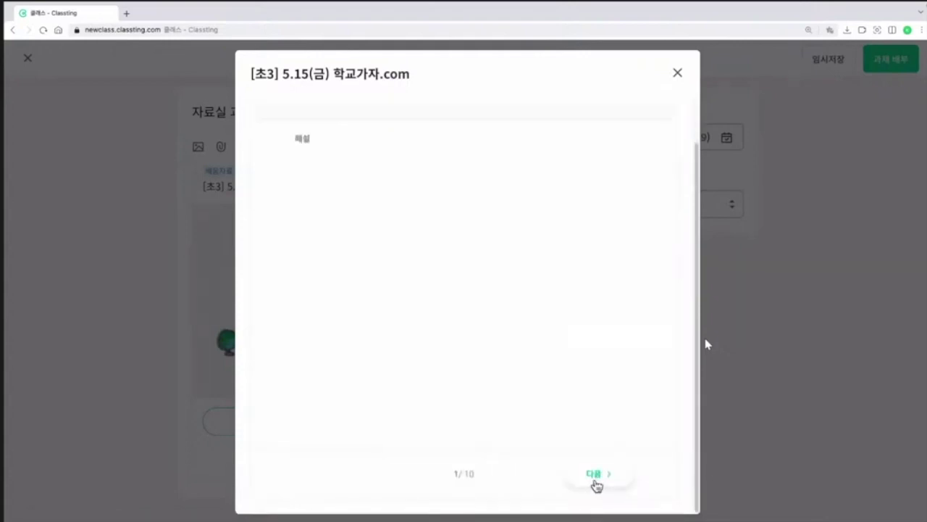
Step: Page through the worksheet preview to page 3/10, then close the preview
click(593, 480)
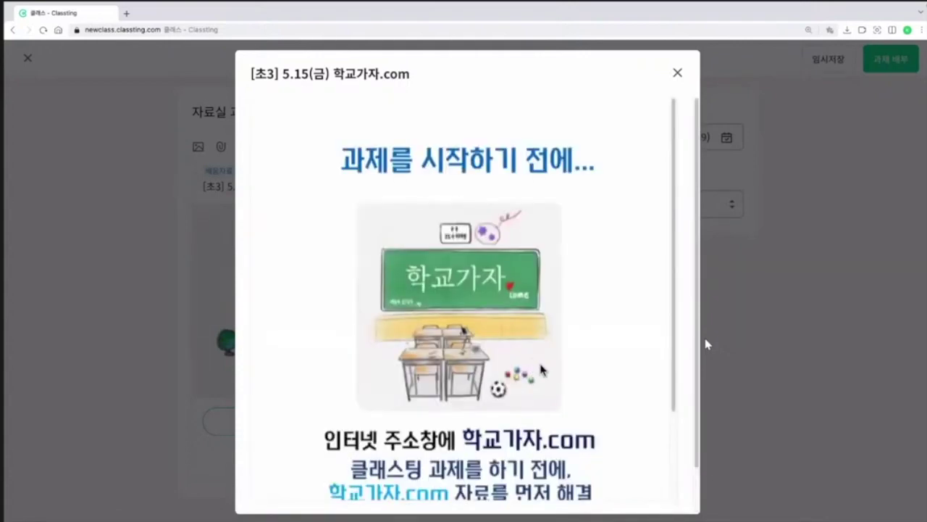
scroll(575, 422, down, 5)
click(593, 476)
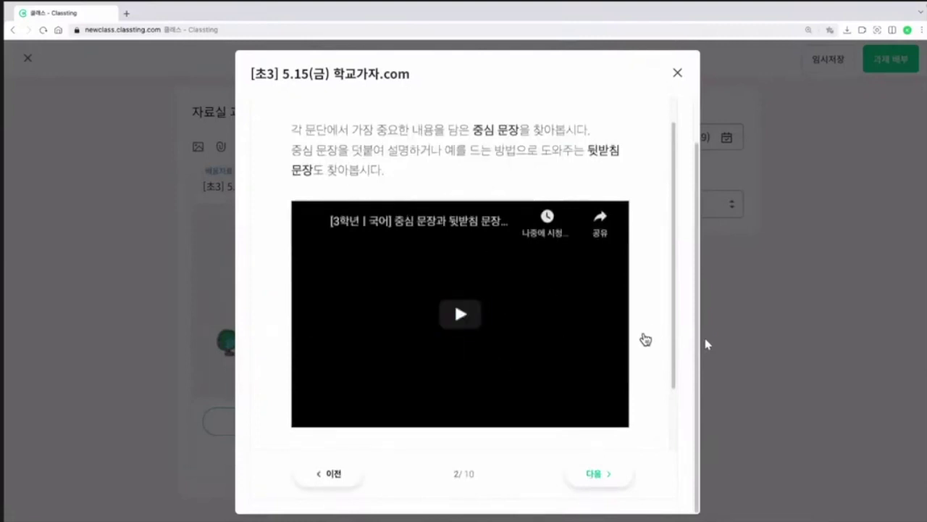
scroll(647, 393, down, 2)
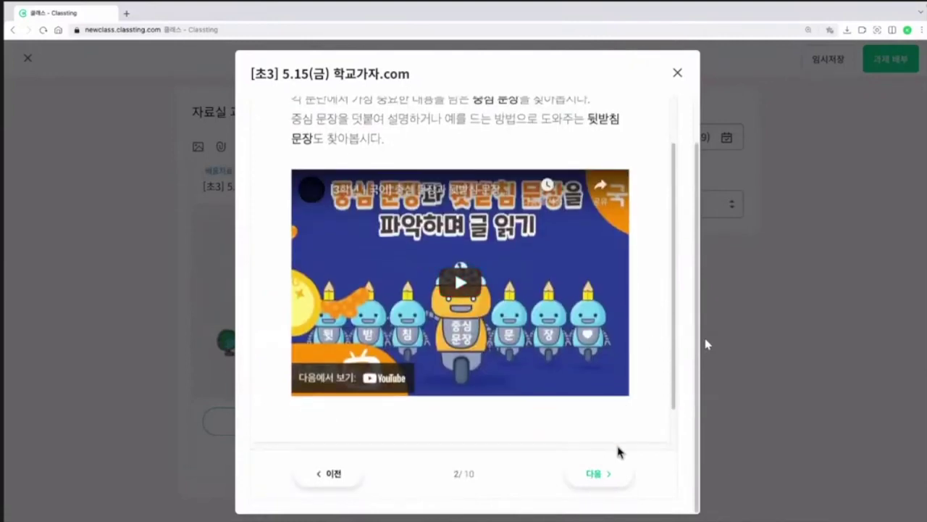
click(616, 481)
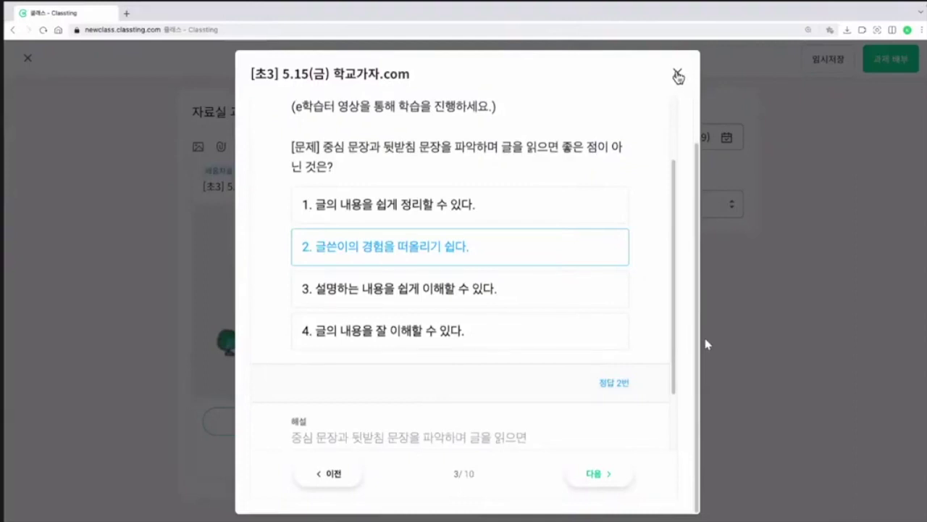
click(678, 76)
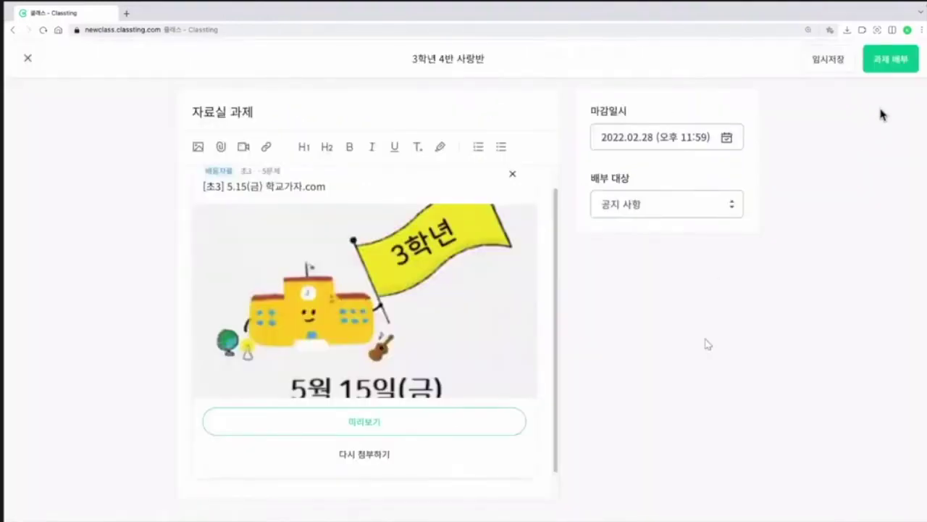
Step: Distribute the assignment and review its status: 13 recipients, 배점 5, 0/13 submitted
click(896, 69)
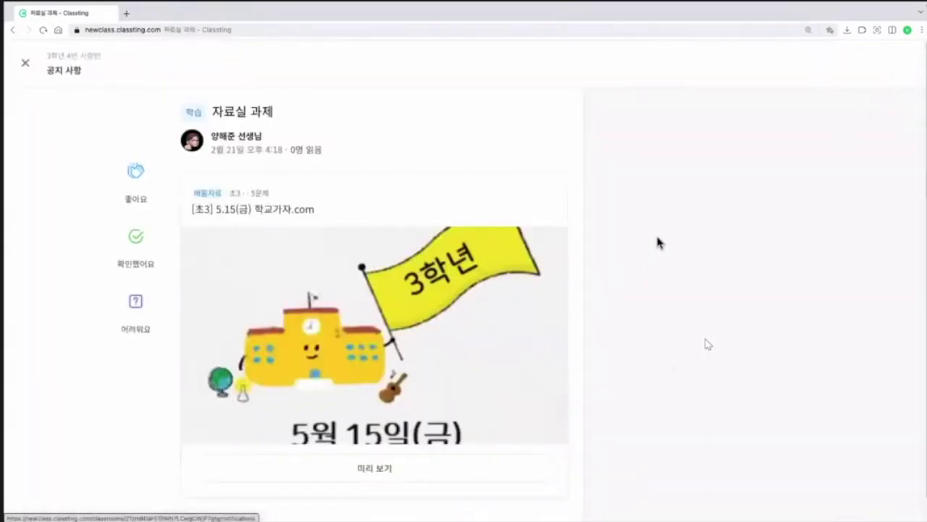
scroll(739, 209, down, 1)
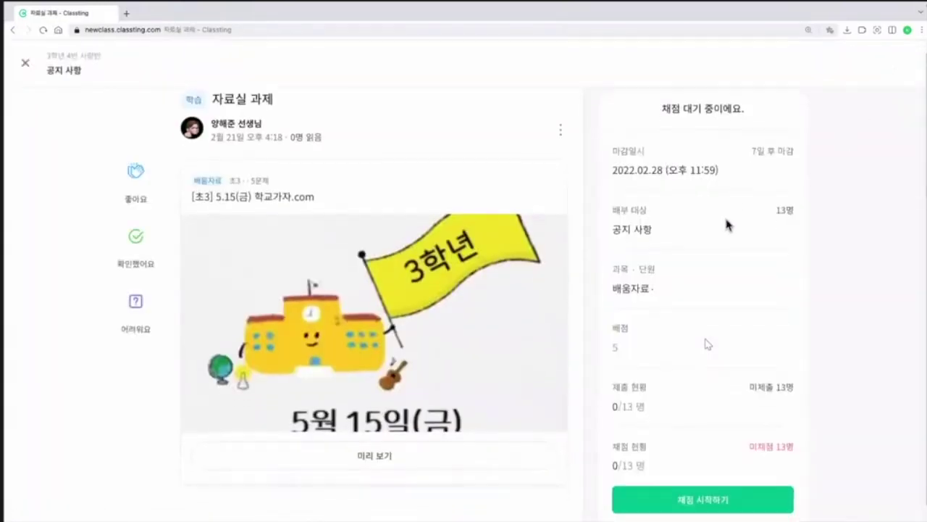
scroll(739, 249, down, 1)
scroll(766, 284, up, 1)
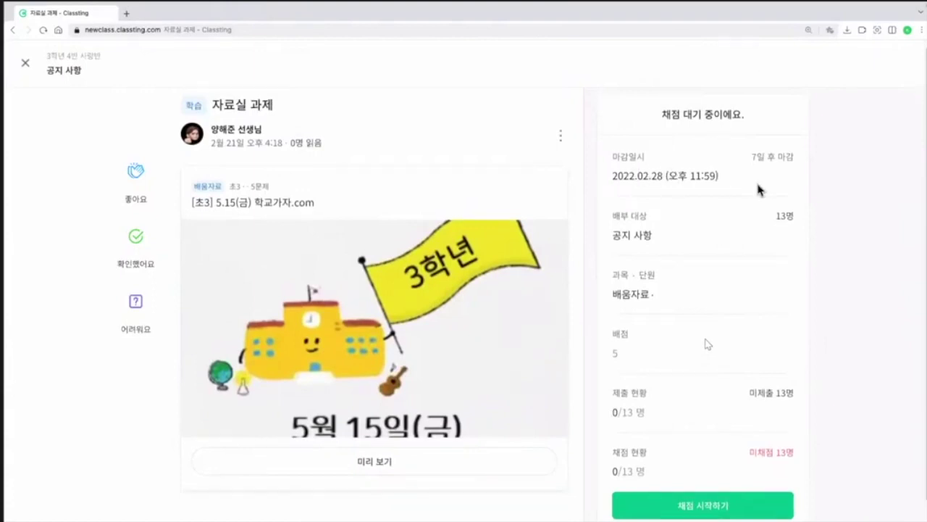
scroll(704, 372, down, 1)
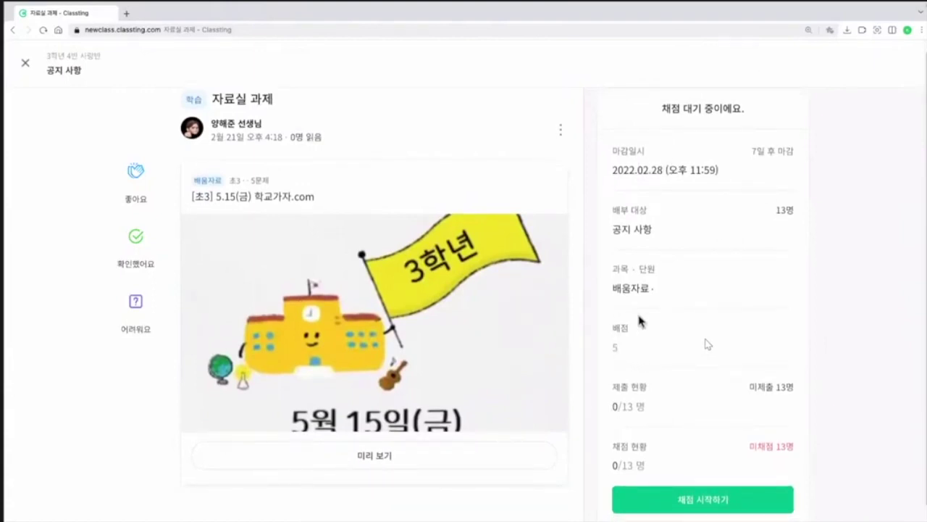